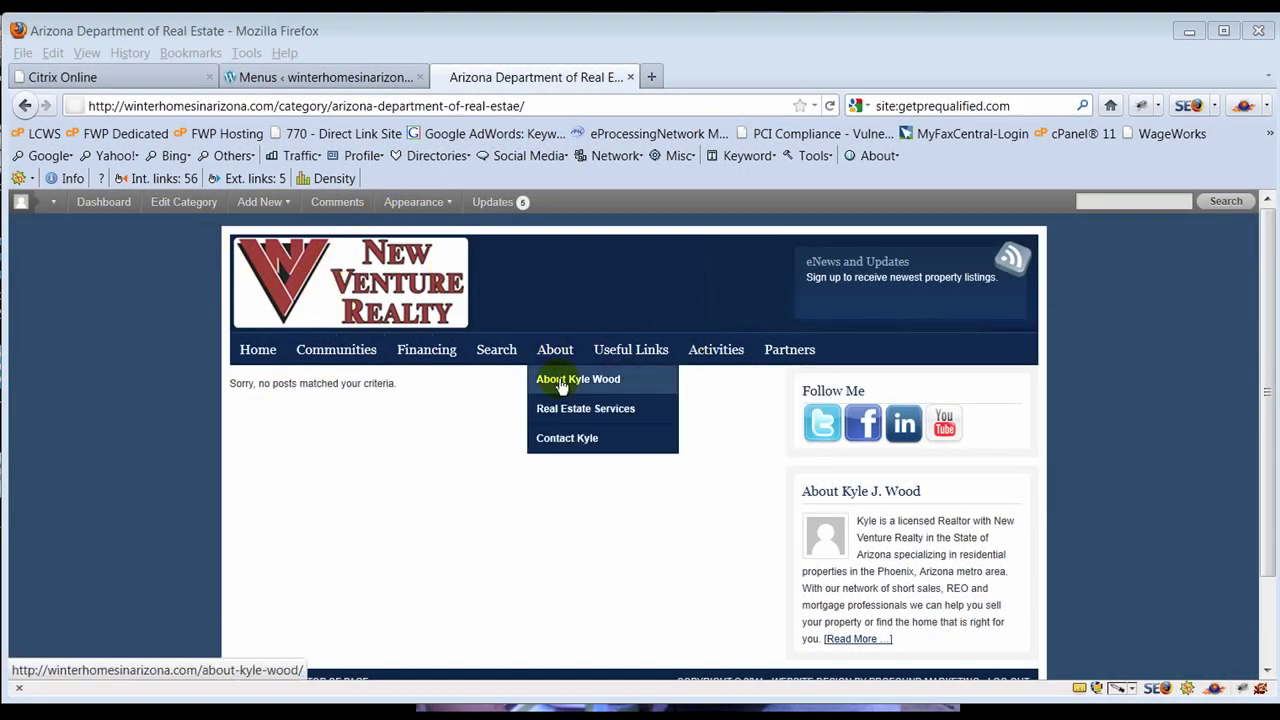
# Step: View the live site's Contact Kyle page, scroll through its contact form, then return to the admin
pyautogui.click(555, 441)
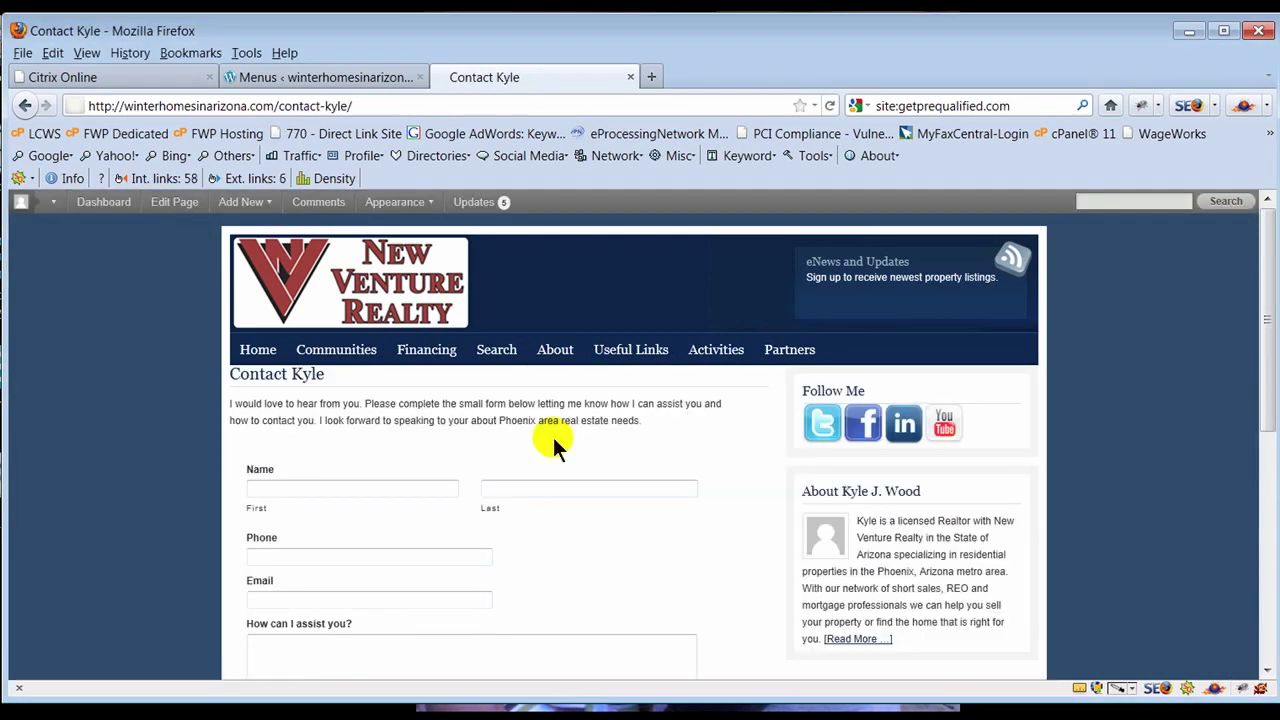
pyautogui.scroll(-5, 556, 440)
pyautogui.scroll(-2, 556, 440)
pyautogui.scroll(-2, 556, 440)
pyautogui.scroll(7, 580, 462)
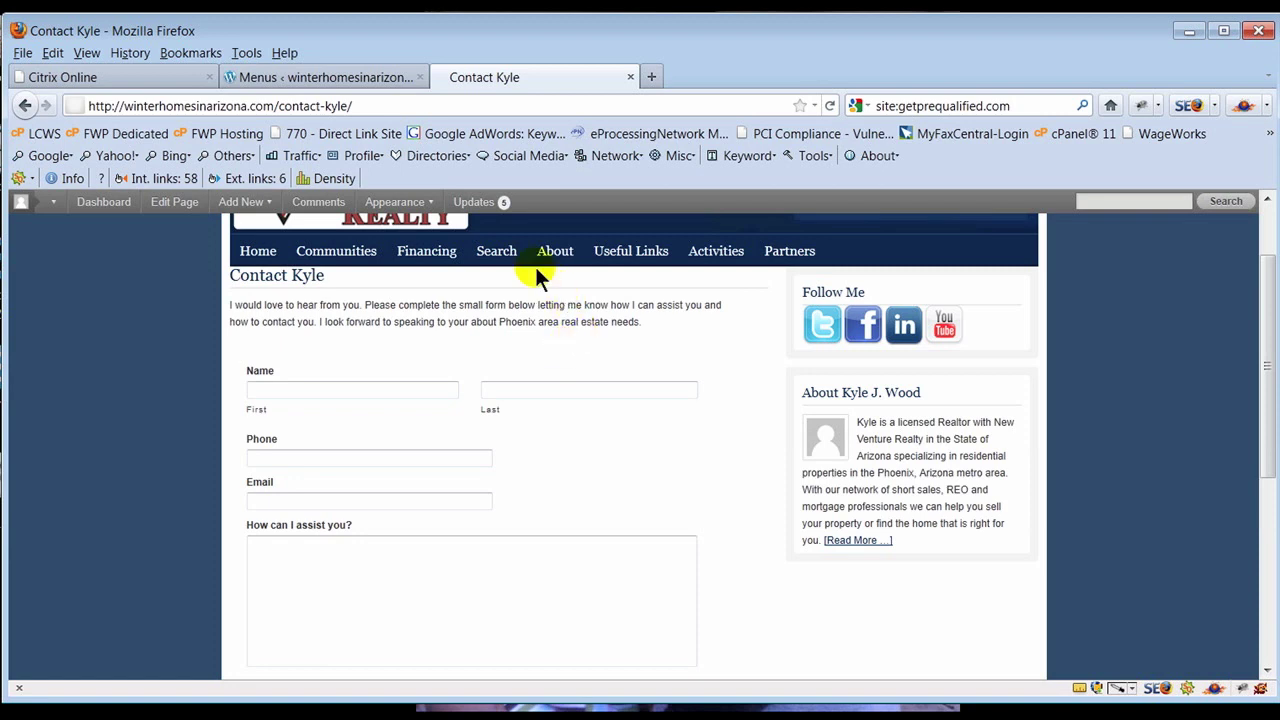
pyautogui.click(348, 77)
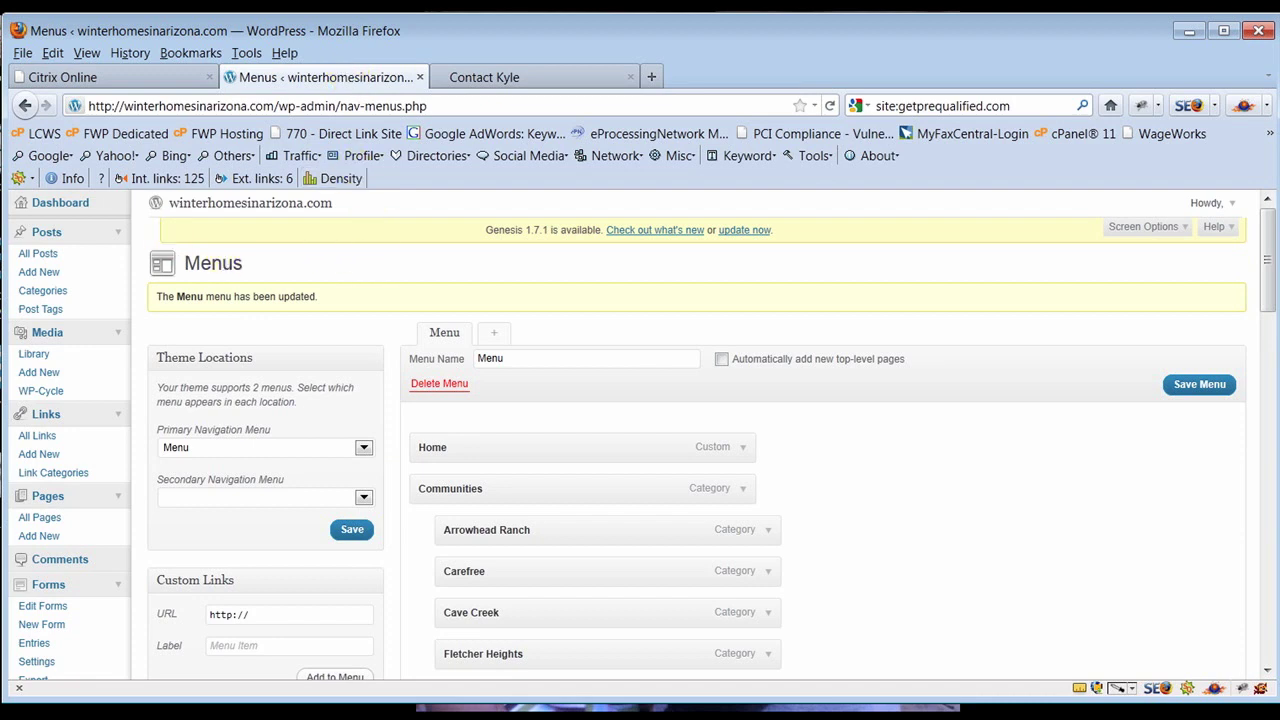
# Step: Go from the Dashboard to Forms > Edit Forms and open the existing form's notification settings
pyautogui.click(66, 206)
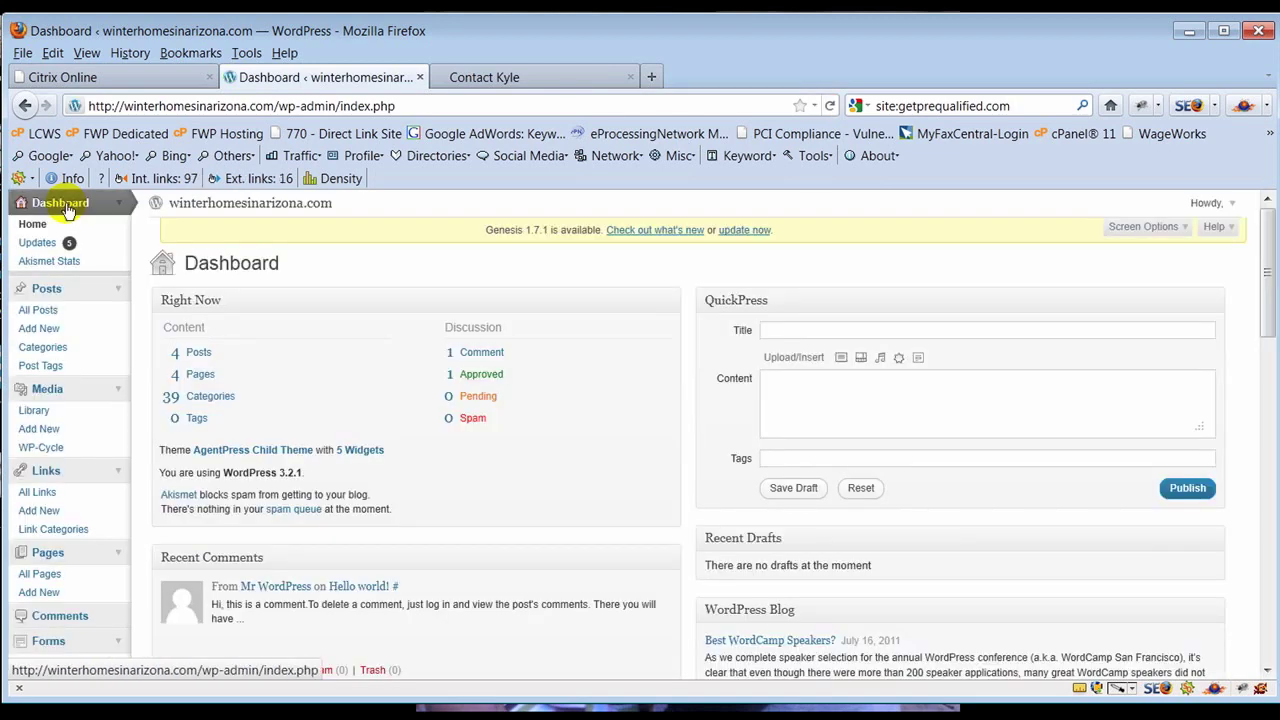
pyautogui.scroll(-2, 335, 362)
pyautogui.scroll(-3, 335, 360)
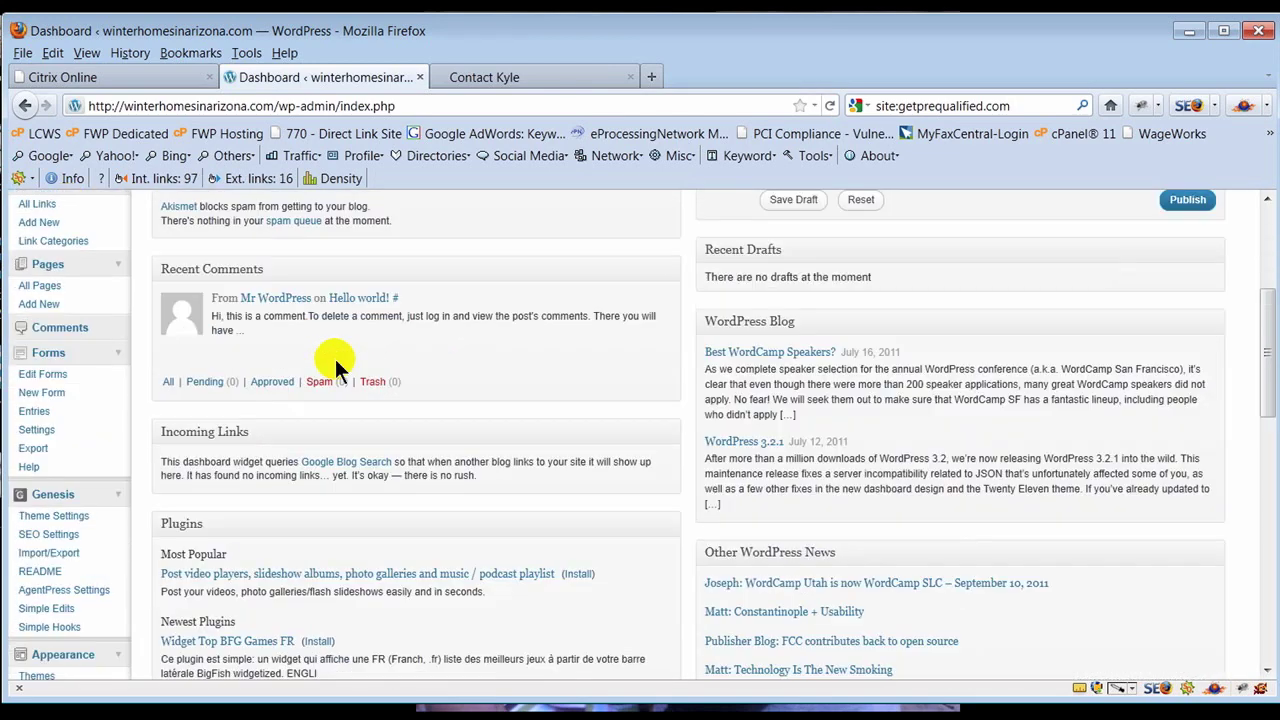
pyautogui.click(57, 373)
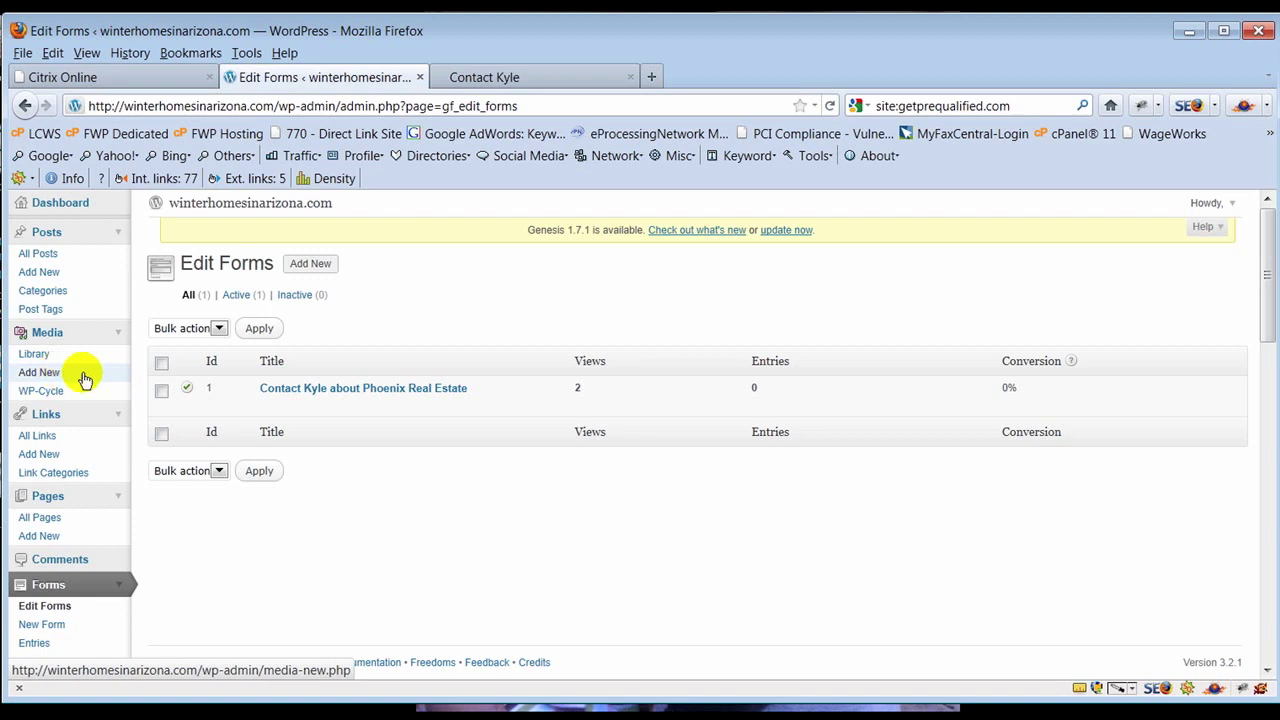
pyautogui.moveTo(363, 396)
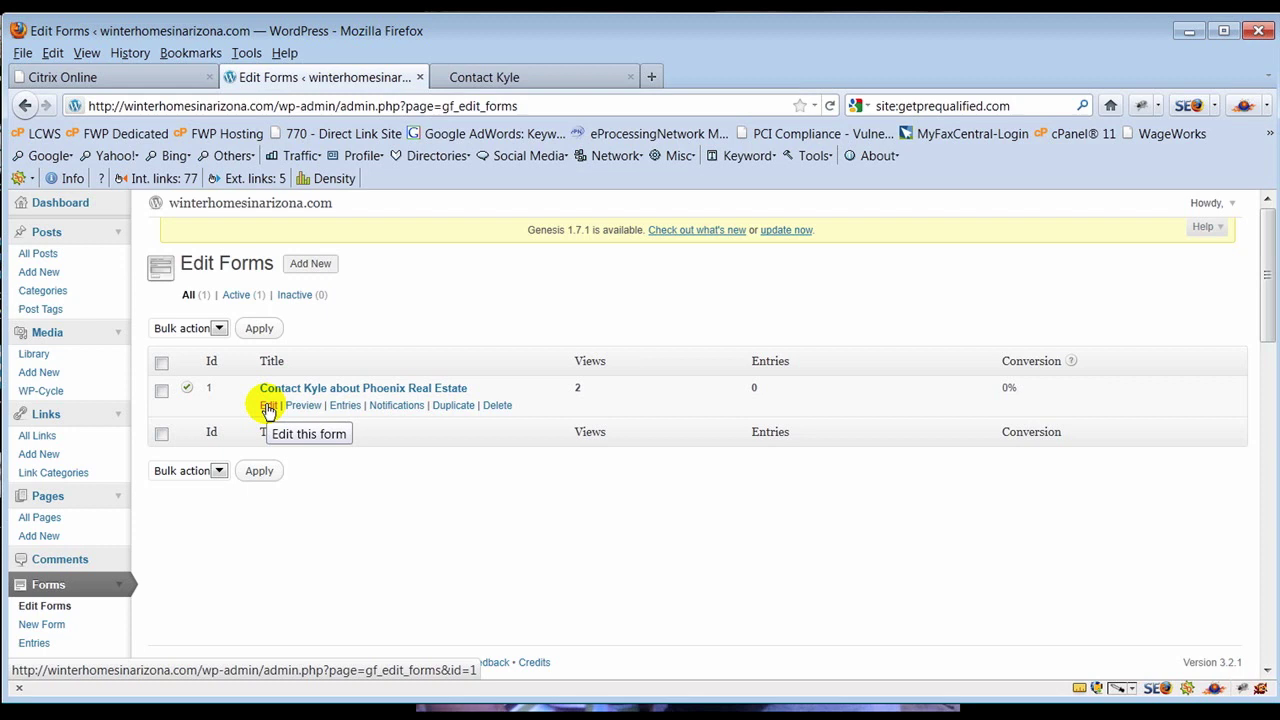
pyautogui.click(400, 408)
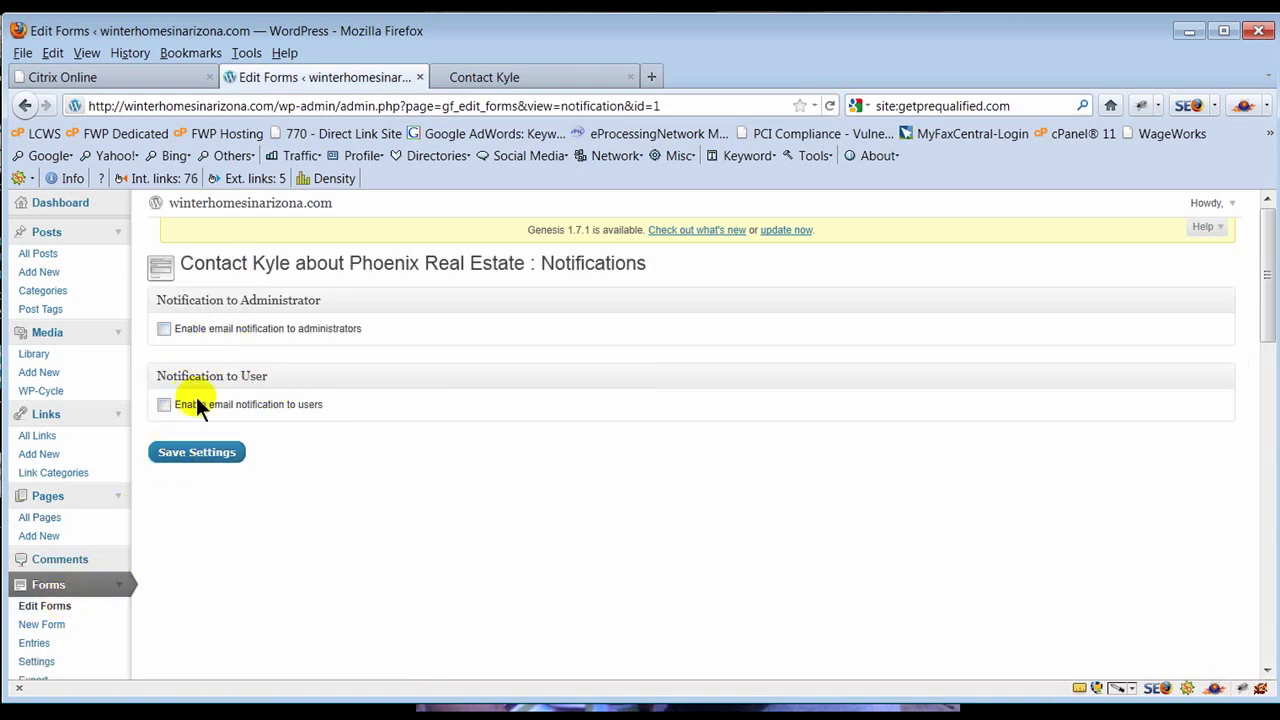
# Step: Enable administrator email notifications, inspect the From Email address, and go back to Edit Forms
pyautogui.click(162, 327)
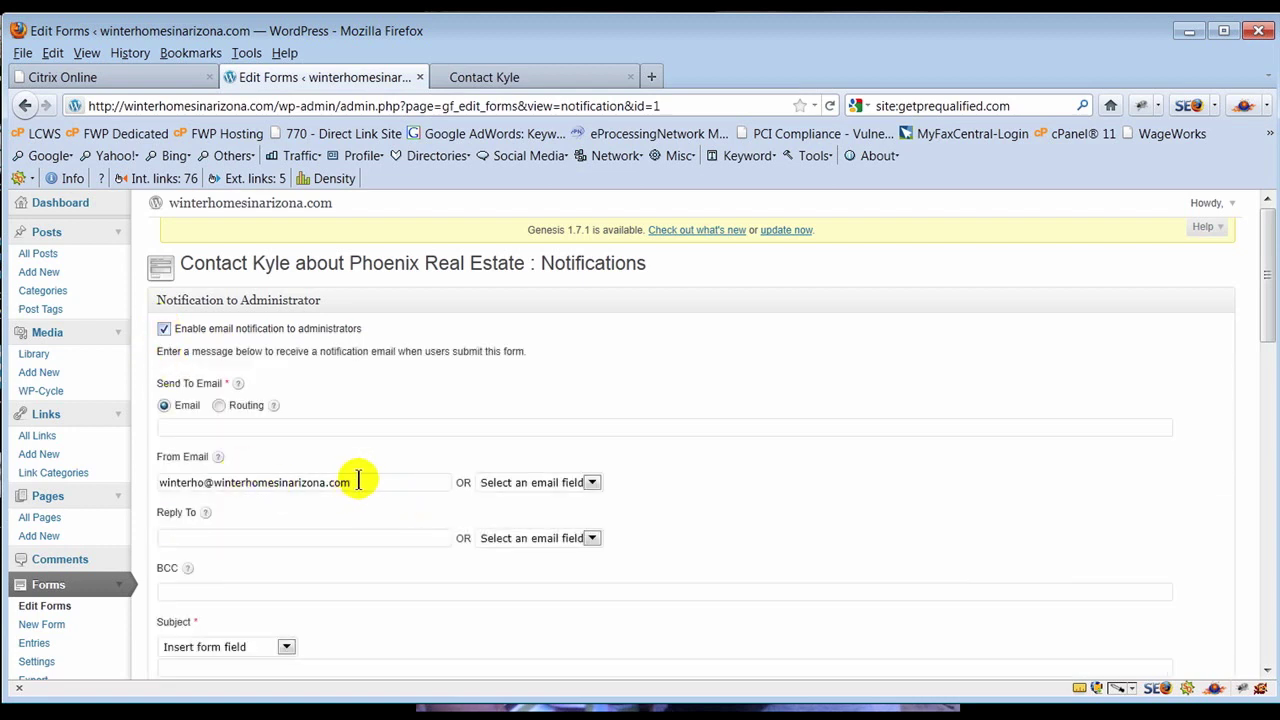
pyautogui.moveTo(358, 480); pyautogui.dragTo(182, 462)
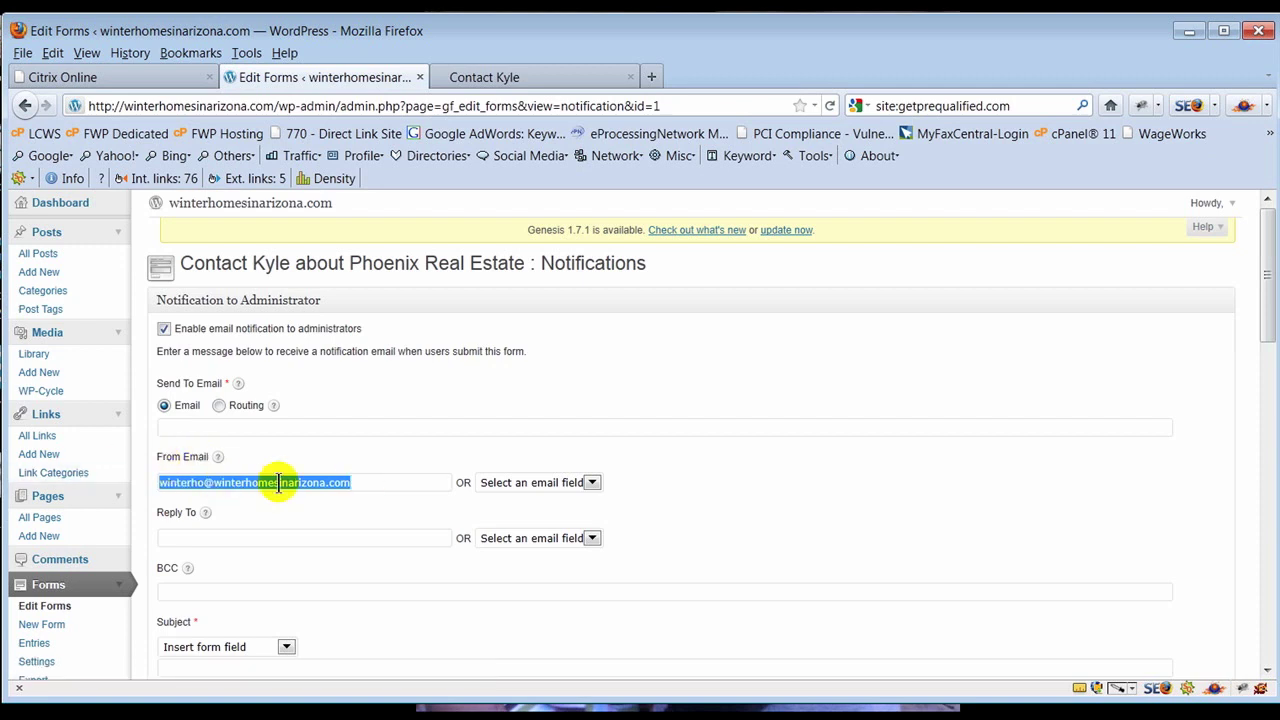
pyautogui.click(50, 606)
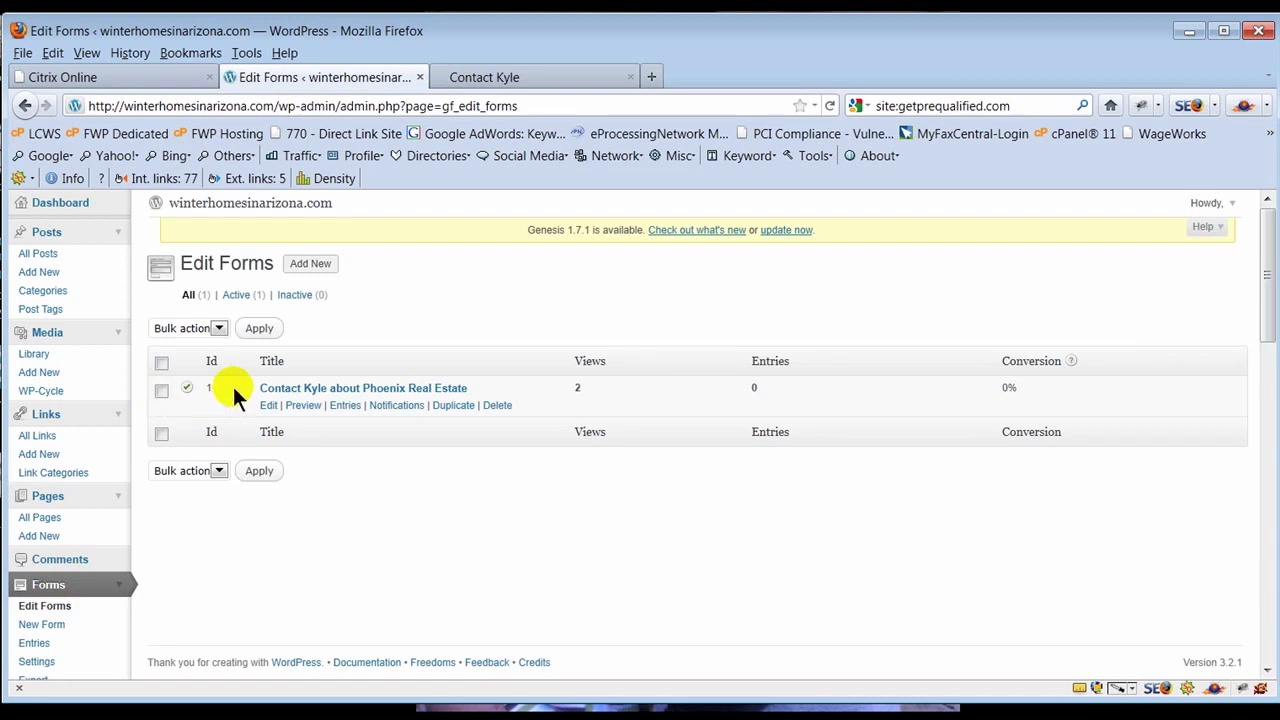
# Step: Delete the Contact Kyle about Phoenix Real Estate form along with its entries
pyautogui.click(492, 406)
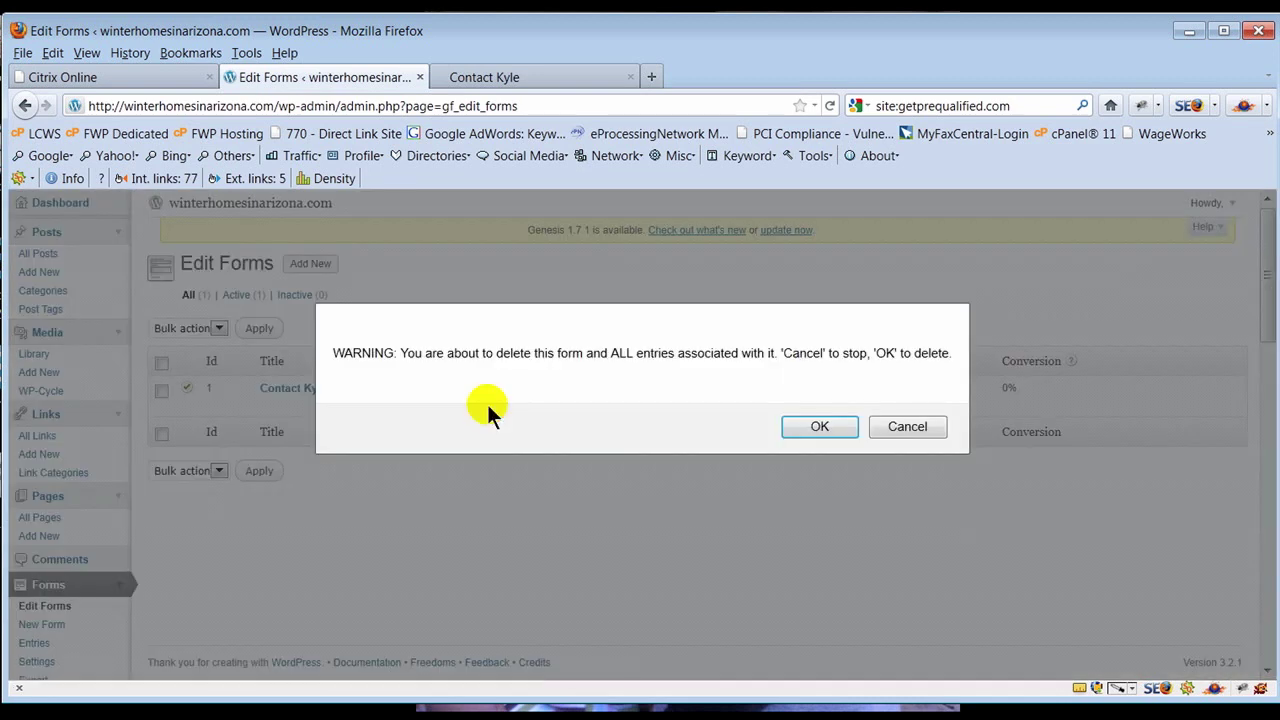
pyautogui.click(832, 429)
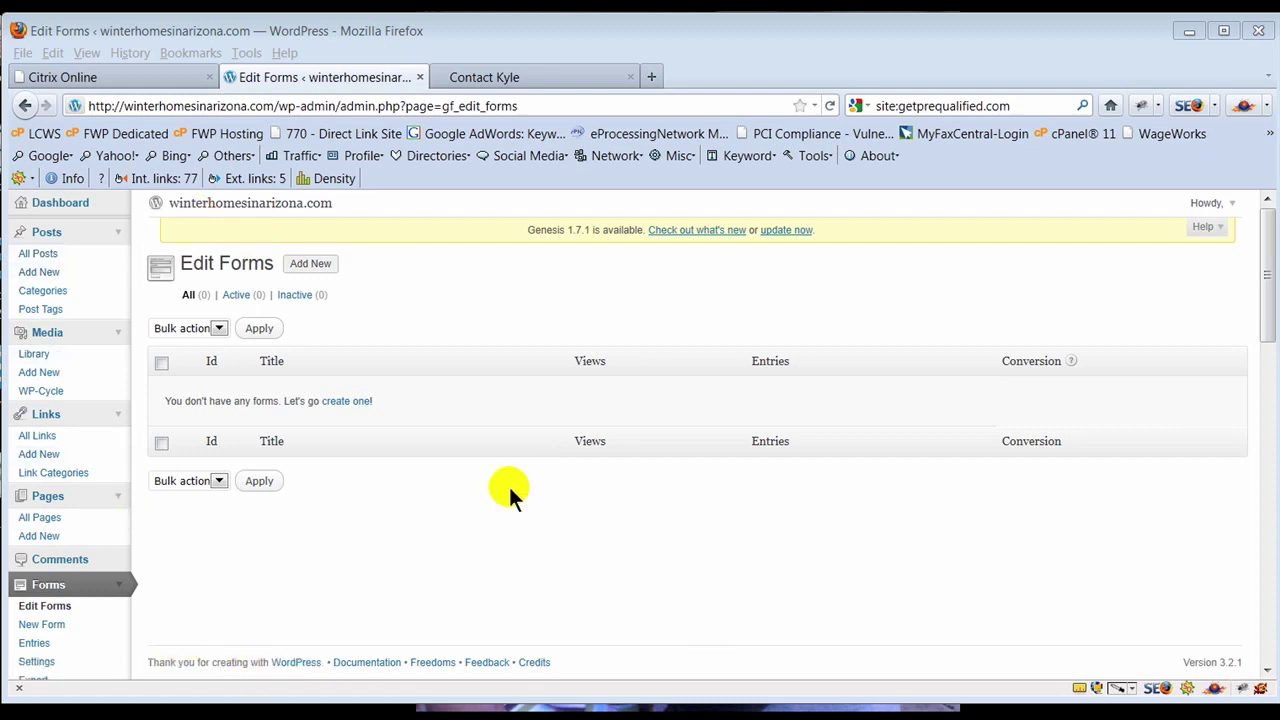
# Step: Create a new form titled 'Contact Kyle about Phoenix Real Estate'
pyautogui.click(341, 402)
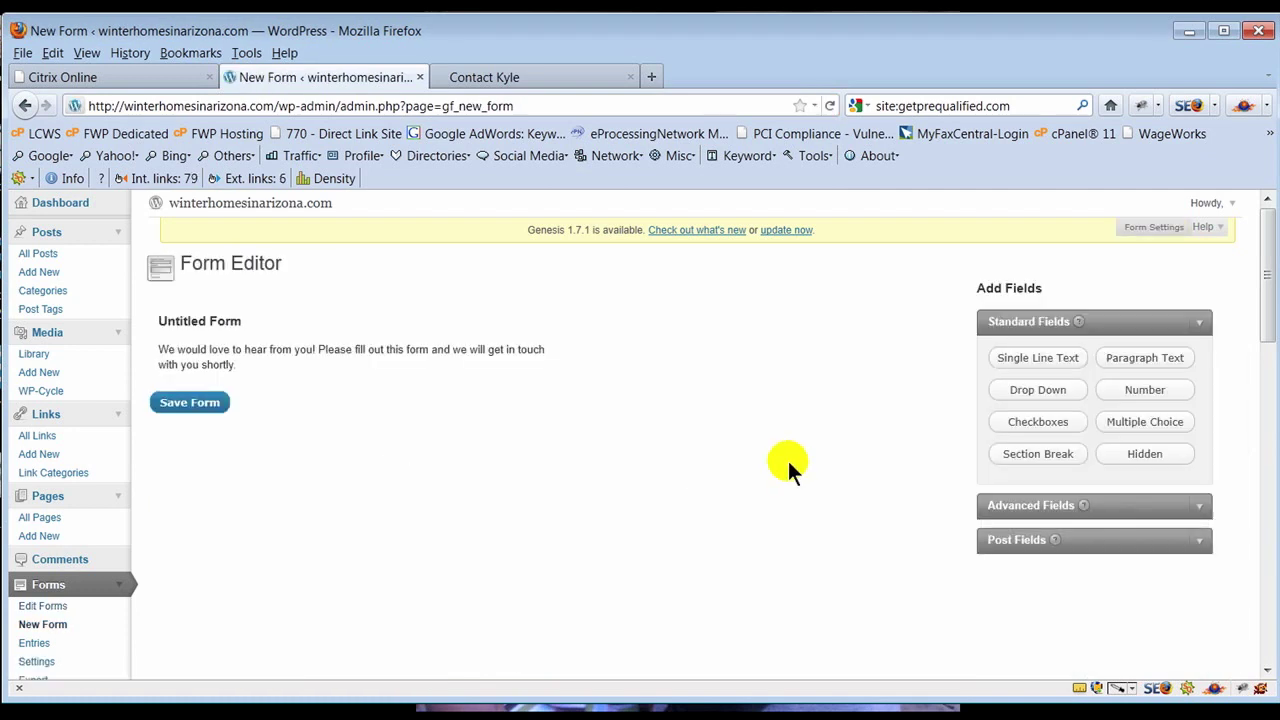
pyautogui.moveTo(360, 336)
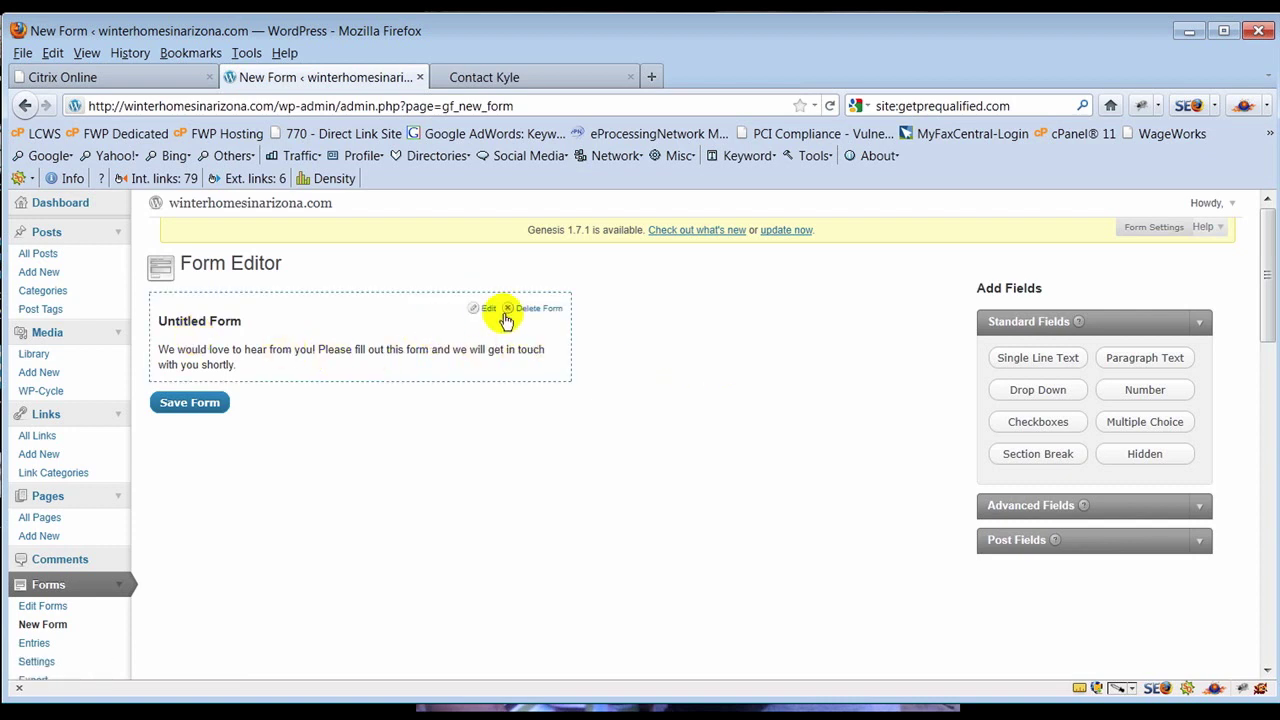
pyautogui.click(489, 310)
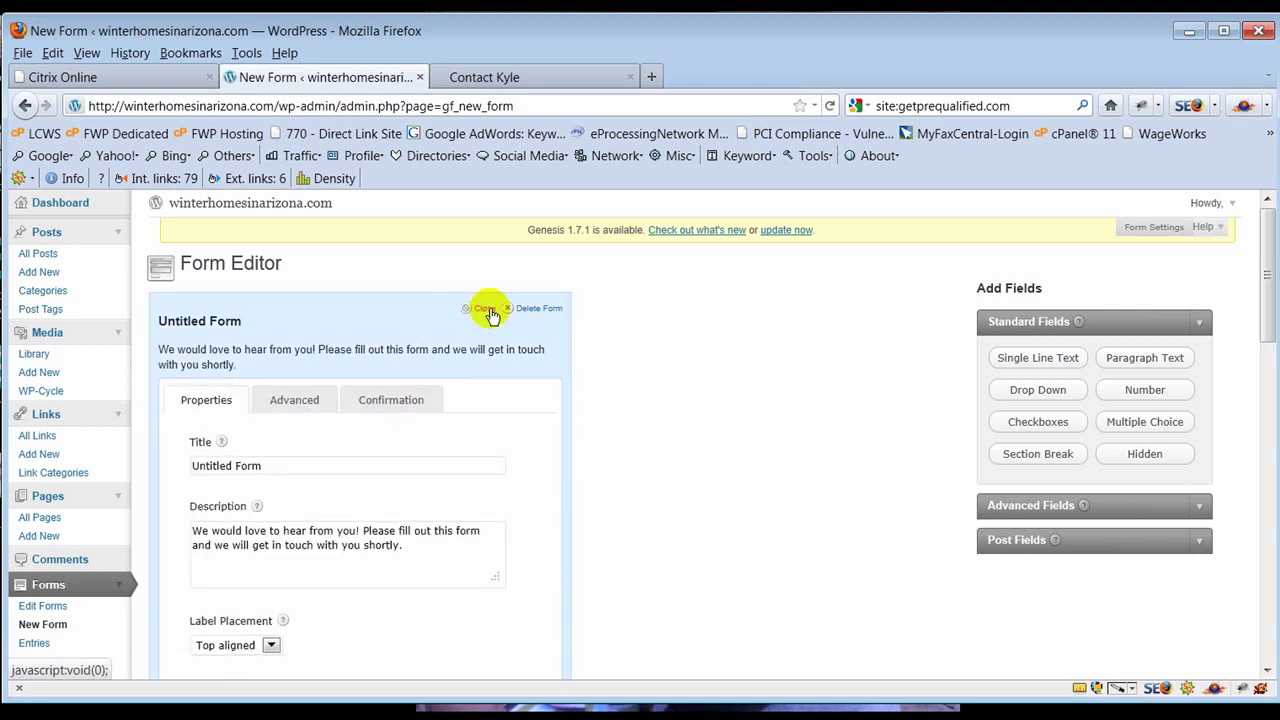
pyautogui.tripleClick(300, 466)
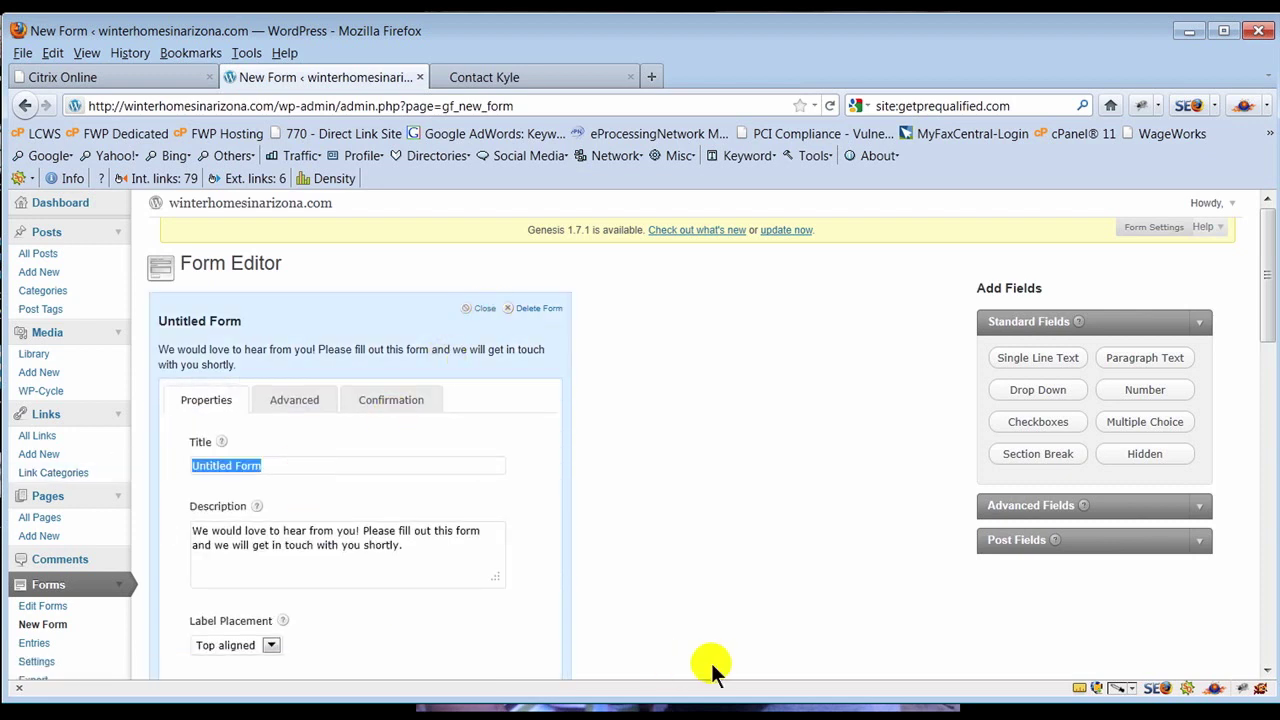
pyautogui.write('Contact K')
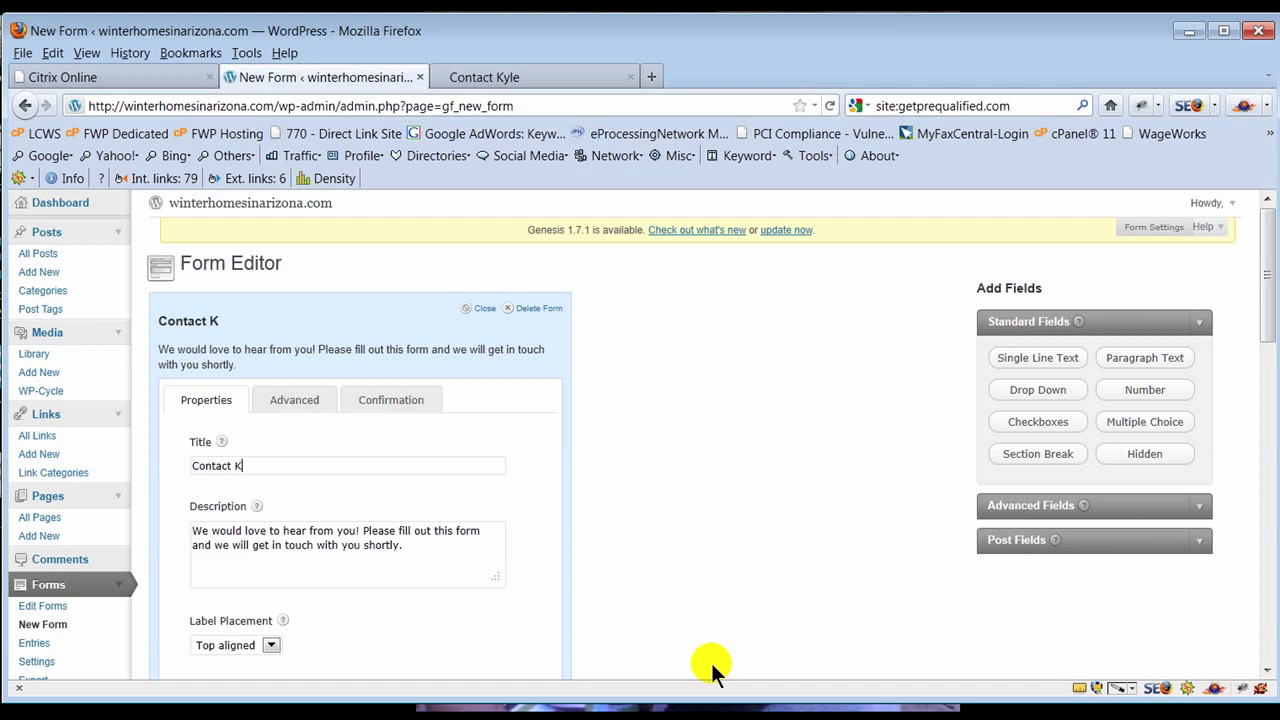
pyautogui.write('yle')
pyautogui.write('about Phoenix')
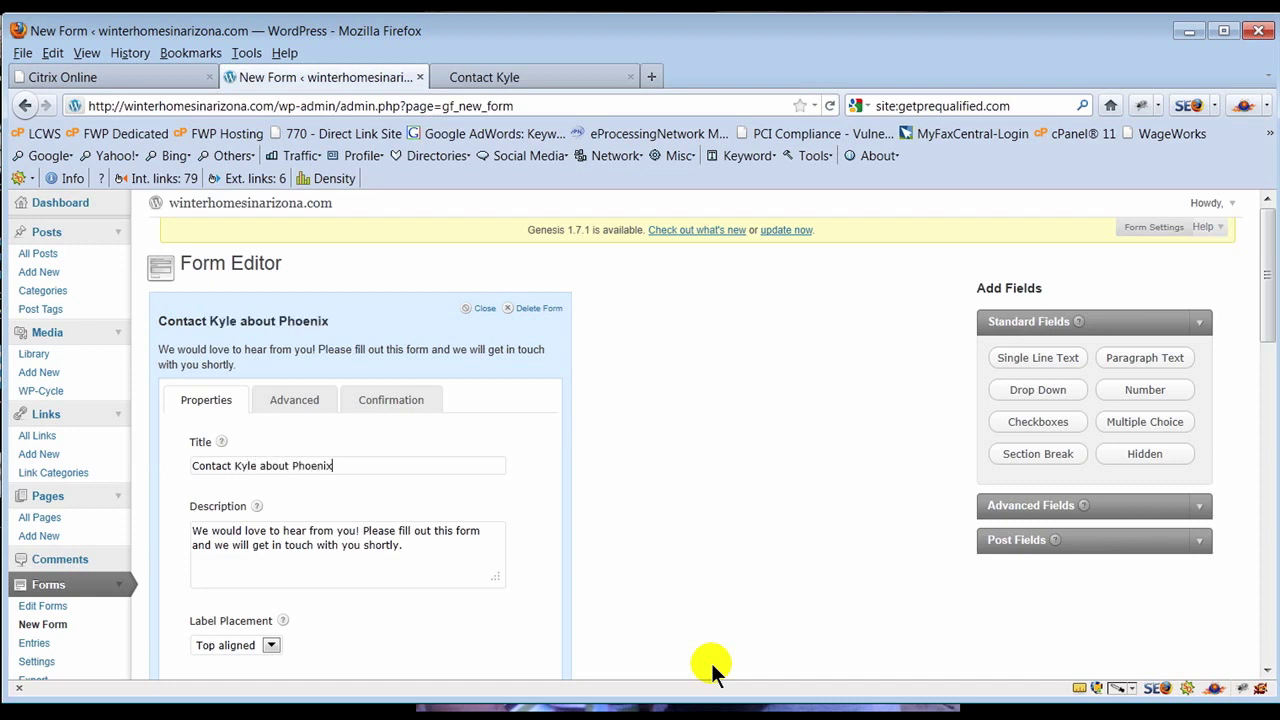
pyautogui.write(' re')
pyautogui.press('BackSpace')
pyautogui.press('BackSpace')
pyautogui.write('Rea')
pyautogui.write('l Estaet')
pyautogui.press('BackSpace')
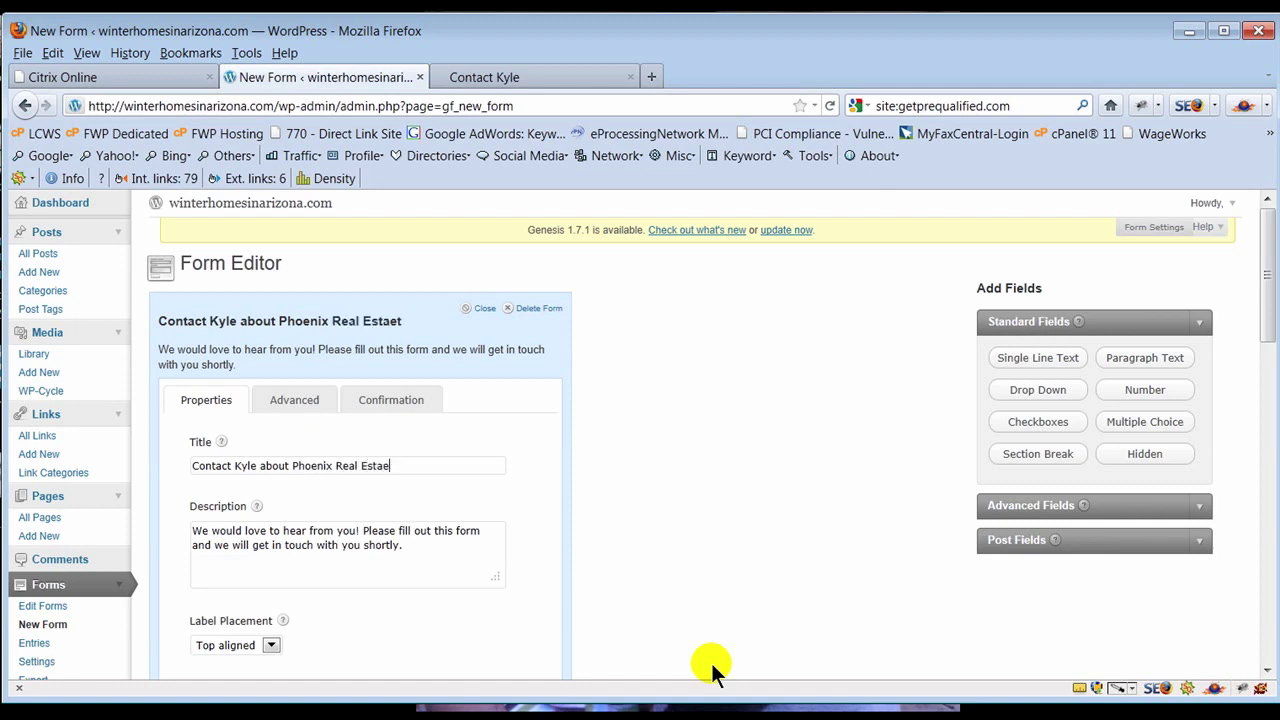
pyautogui.press('BackSpace')
pyautogui.write('ate')
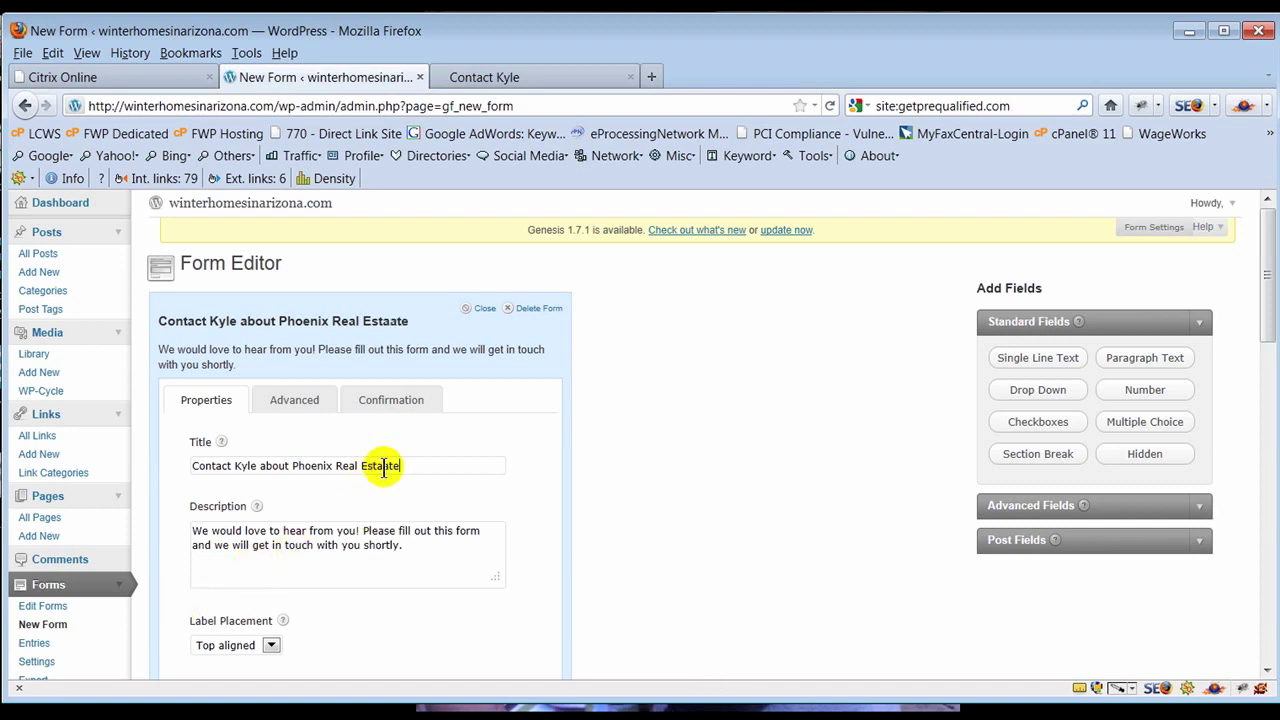
pyautogui.click(383, 467)
pyautogui.press('Delete')
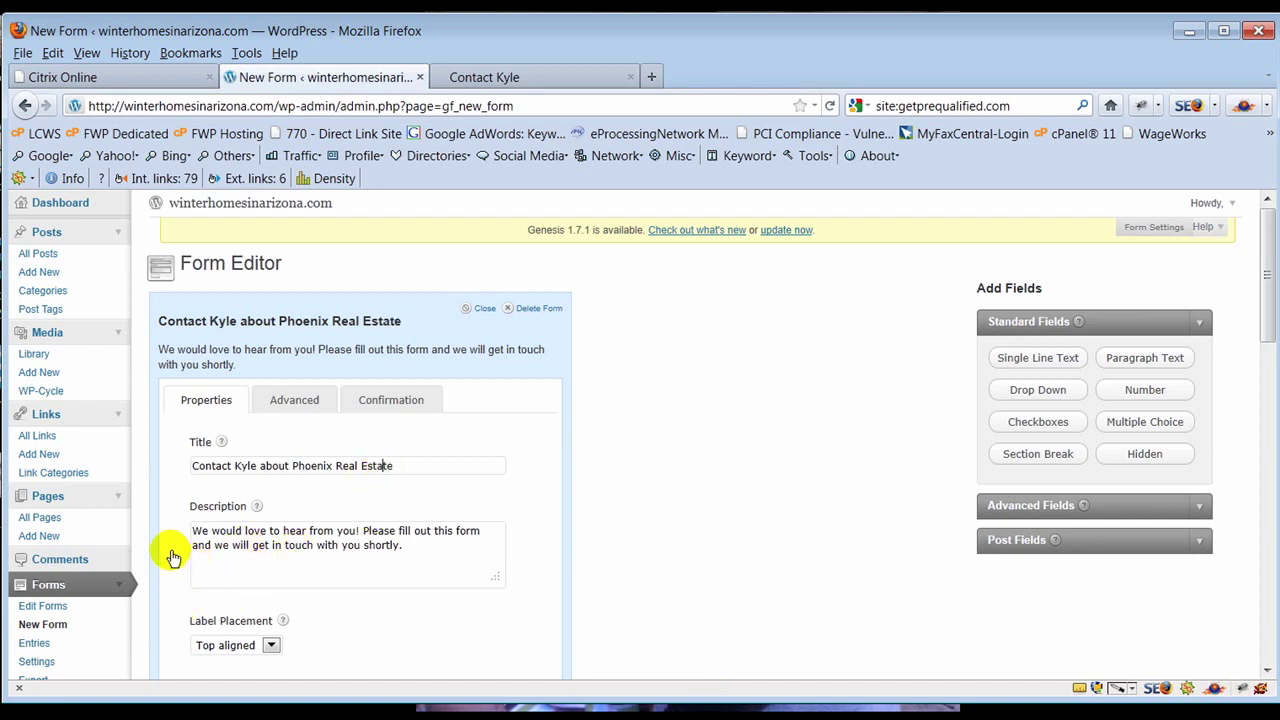
# Step: Change 'We' and 'we' to 'I' in the form description and close the settings
pyautogui.doubleClick(196, 530)
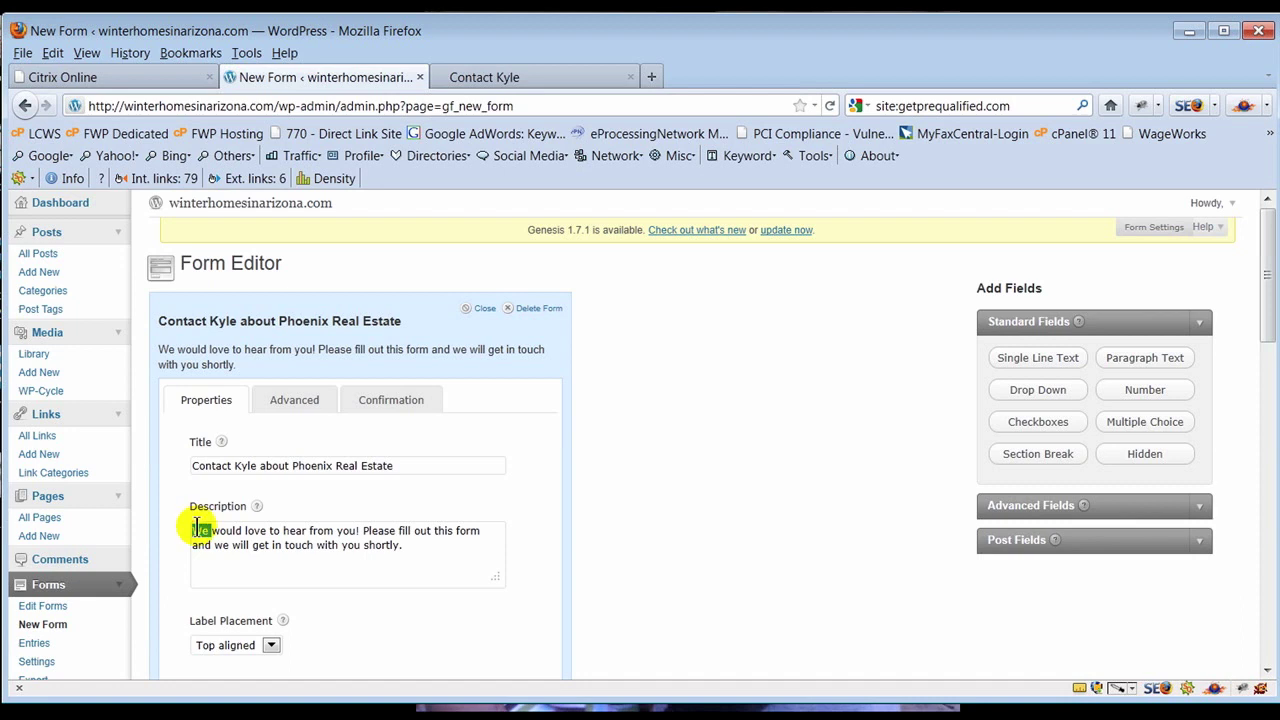
pyautogui.press('BackSpace')
pyautogui.write('I')
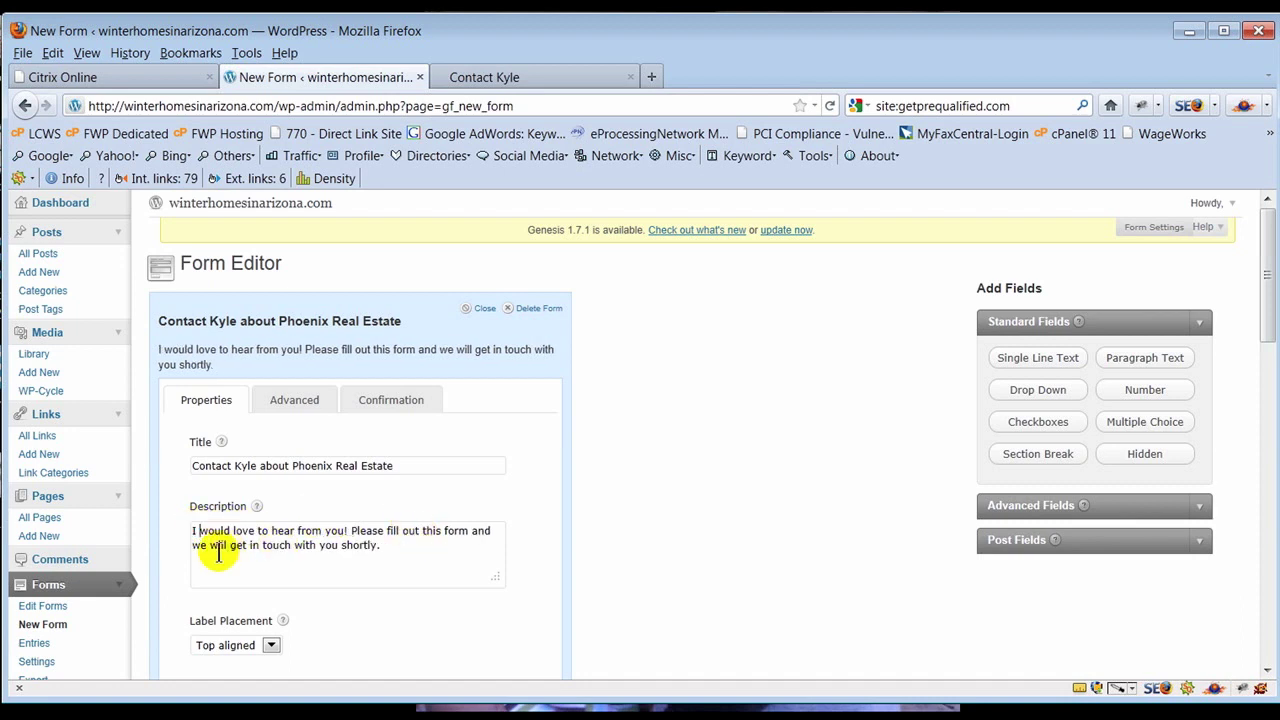
pyautogui.doubleClick(197, 545)
pyautogui.write('I')
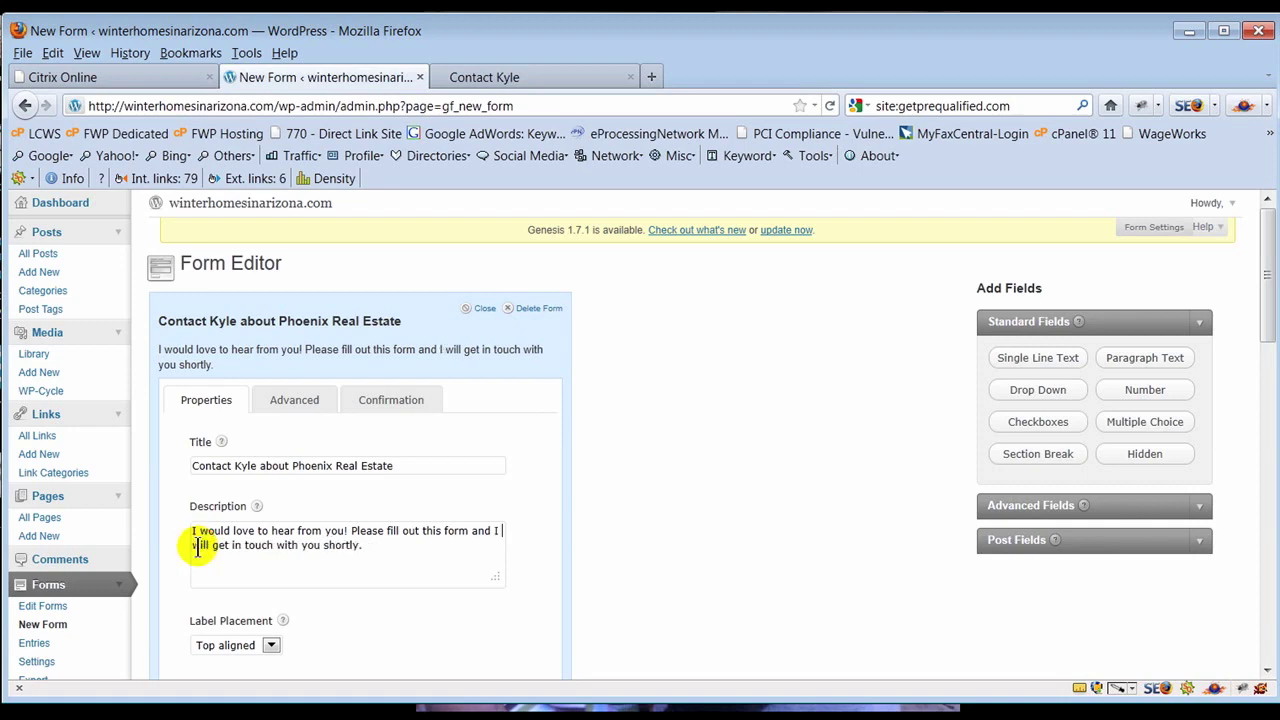
pyautogui.scroll(-3, 423, 578)
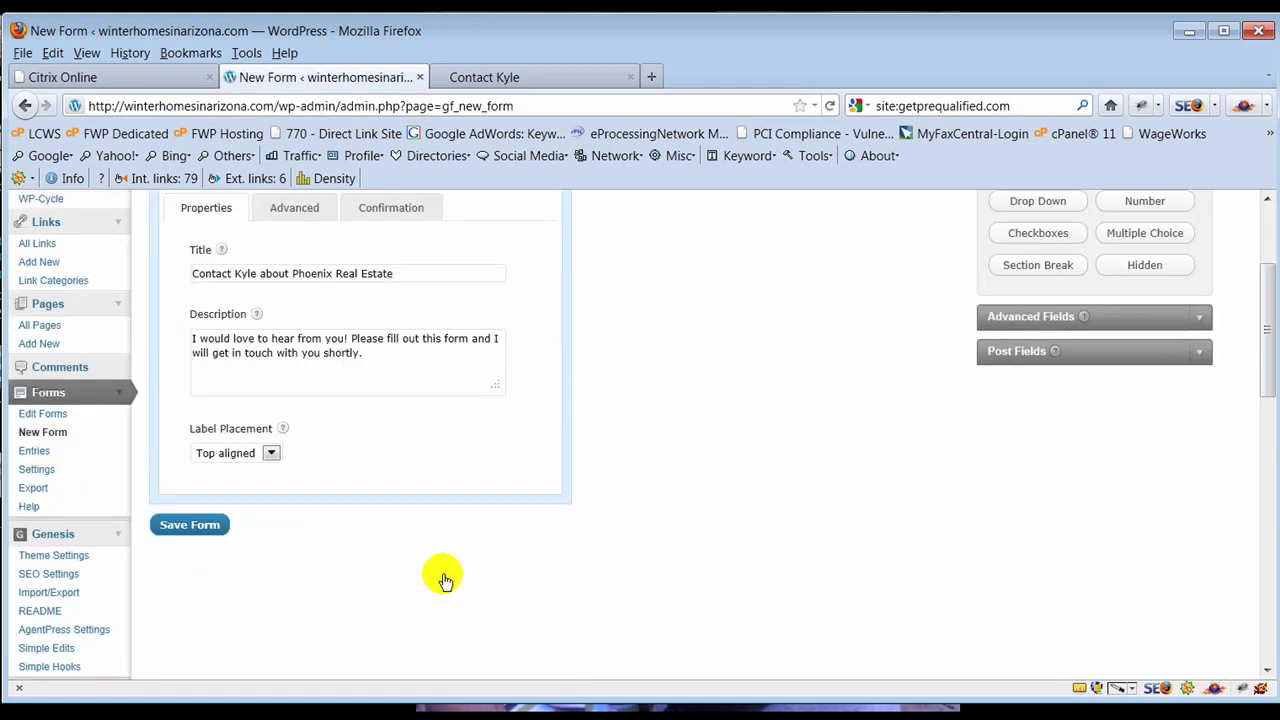
pyautogui.scroll(3, 442, 580)
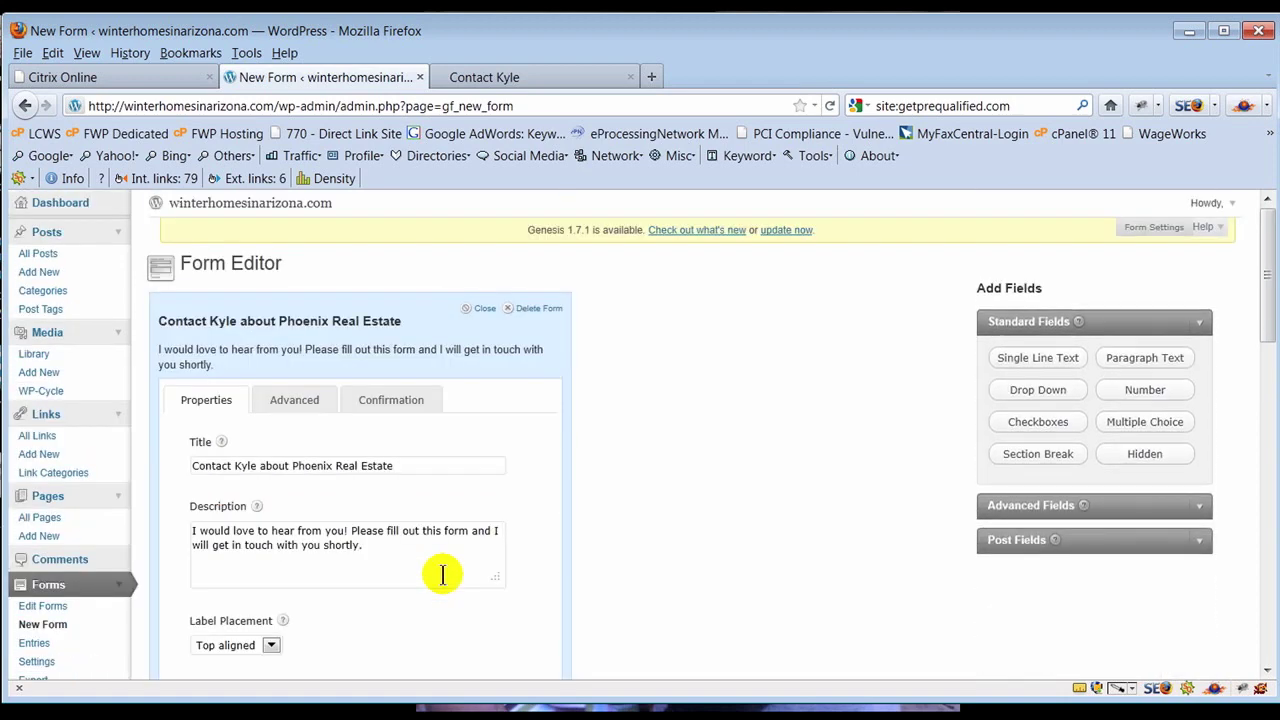
pyautogui.scroll(-2, 442, 578)
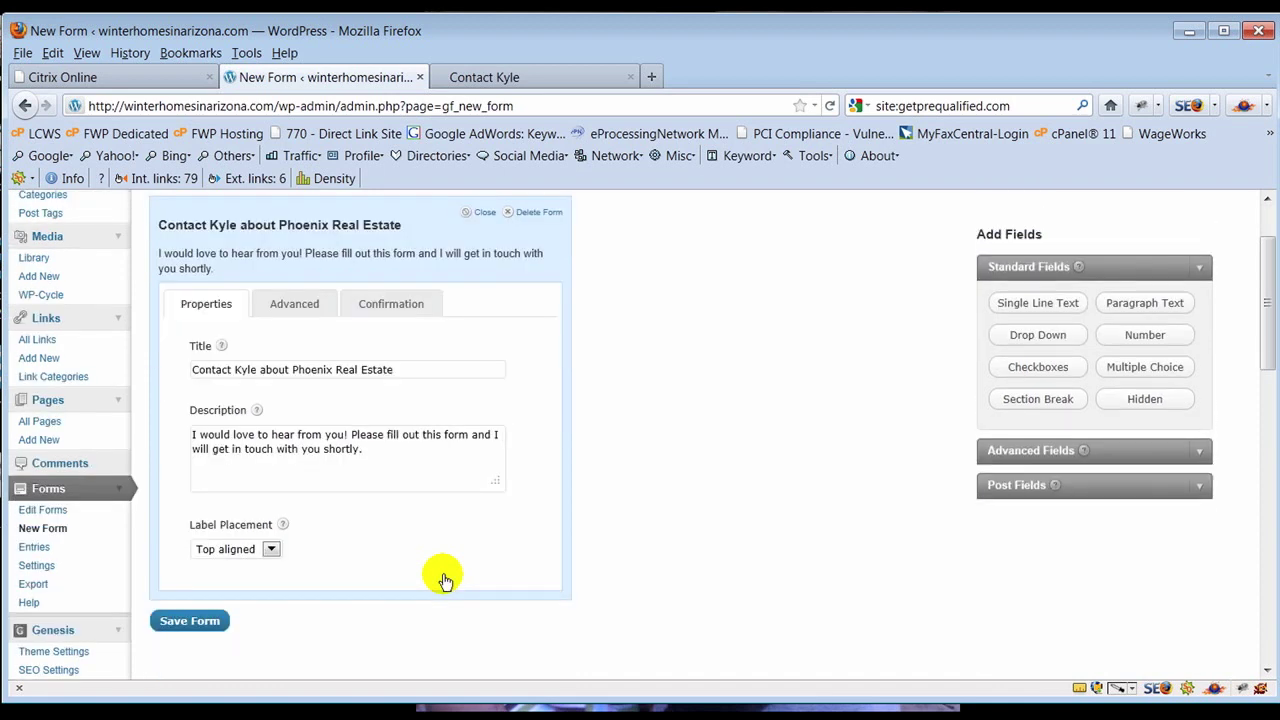
pyautogui.click(481, 212)
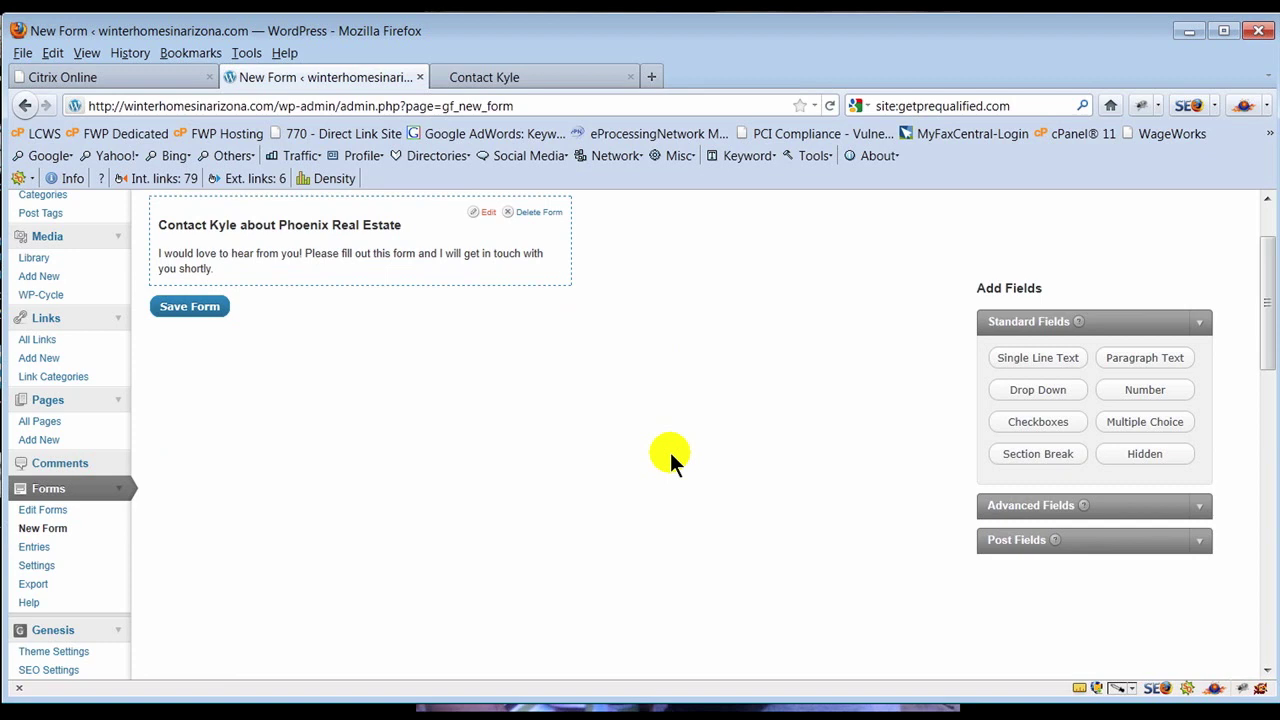
pyautogui.scroll(2, 670, 452)
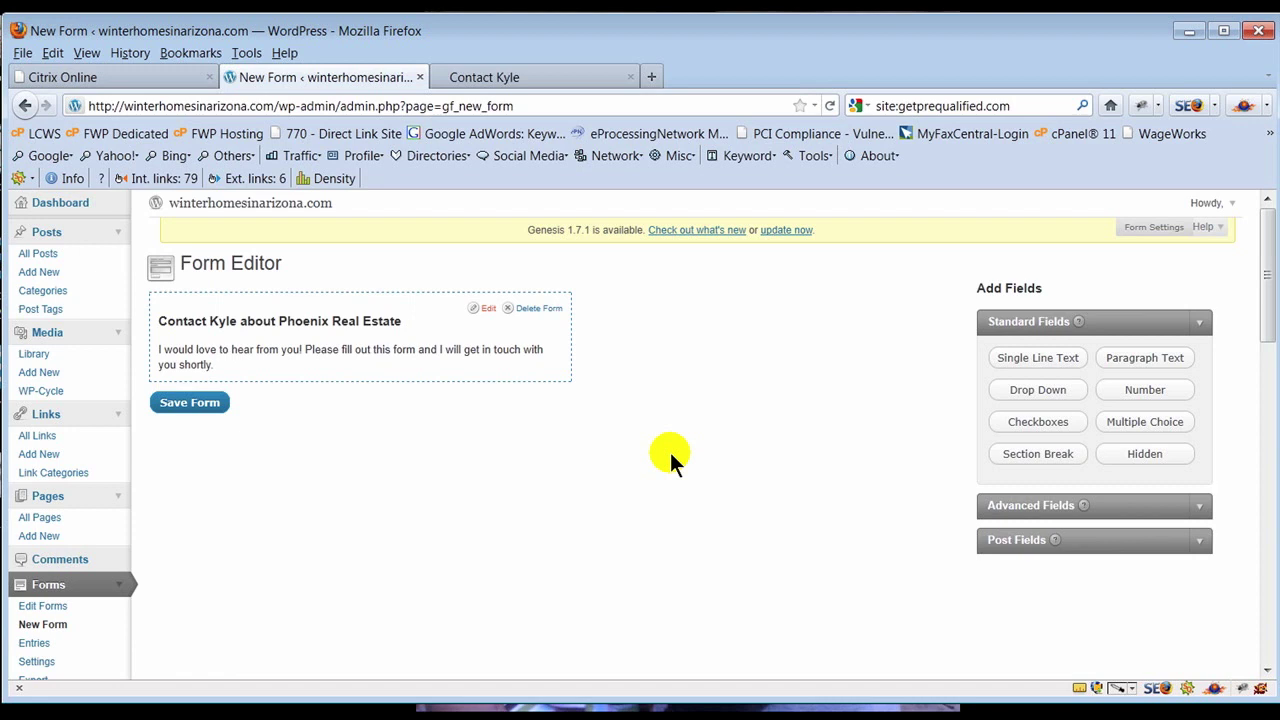
# Step: Add Name, Phone, Email and Paragraph Text fields to the form
pyautogui.click(1027, 505)
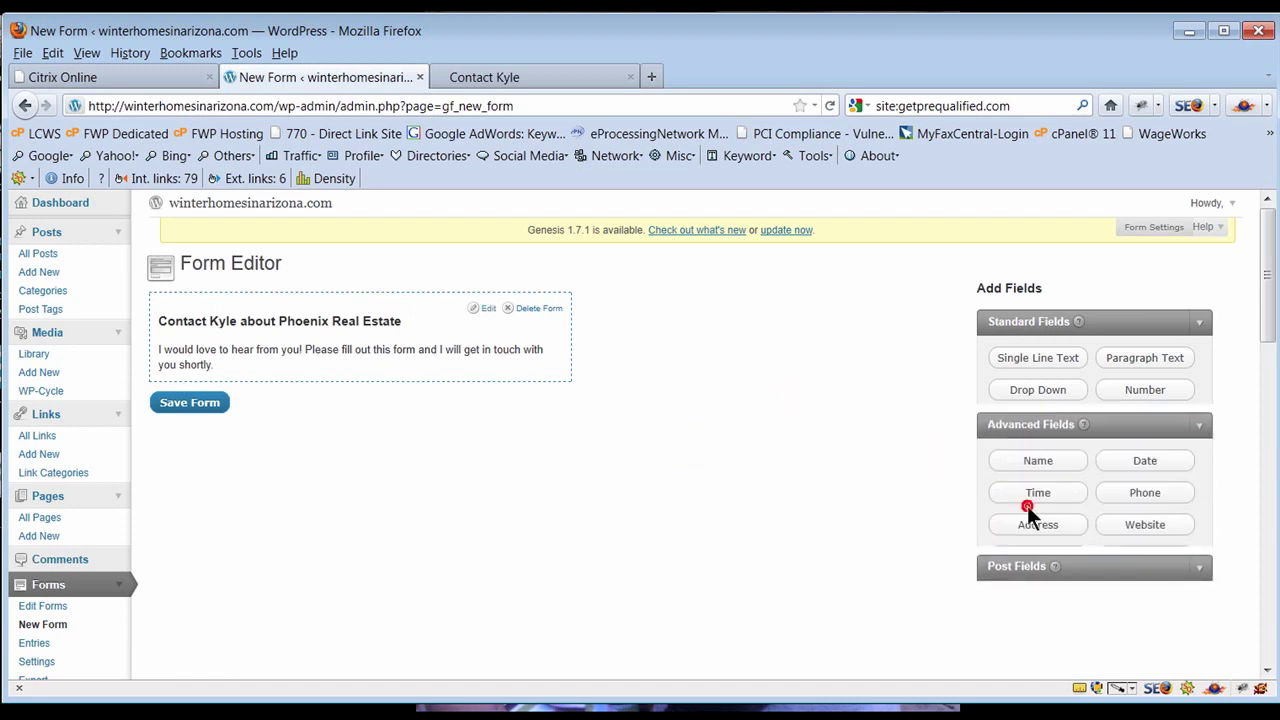
pyautogui.click(1029, 400)
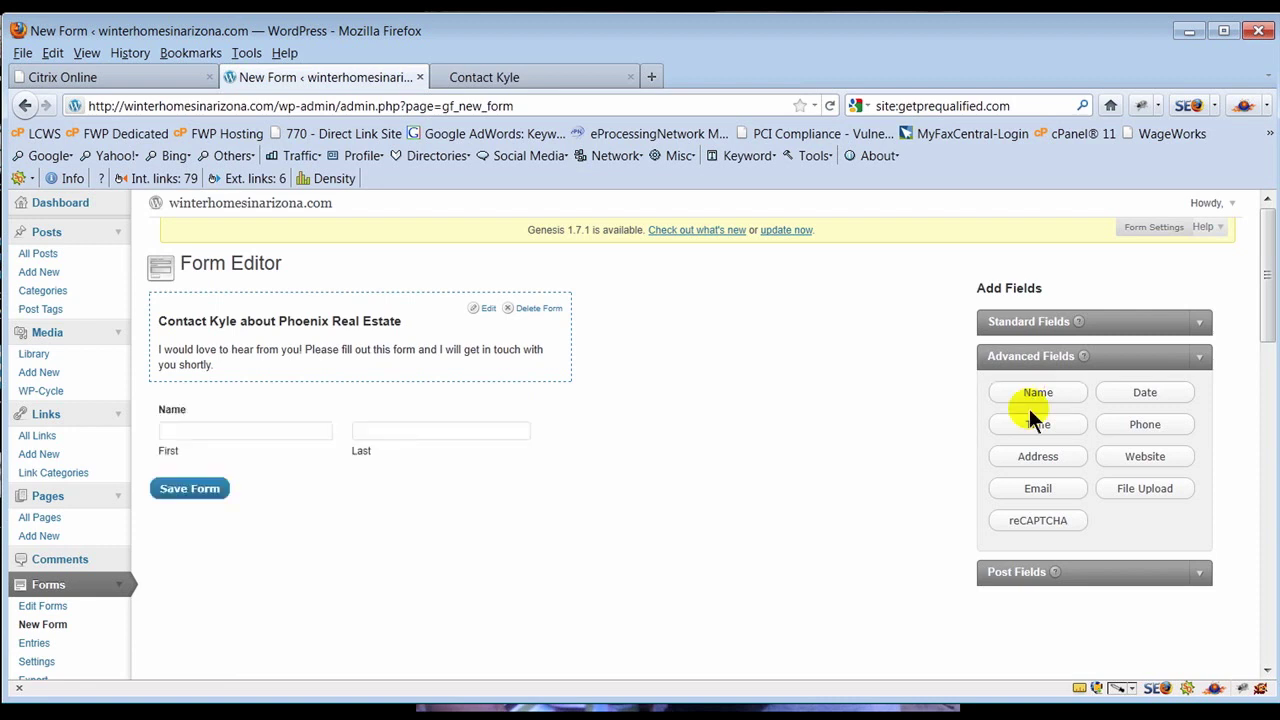
pyautogui.click(1167, 426)
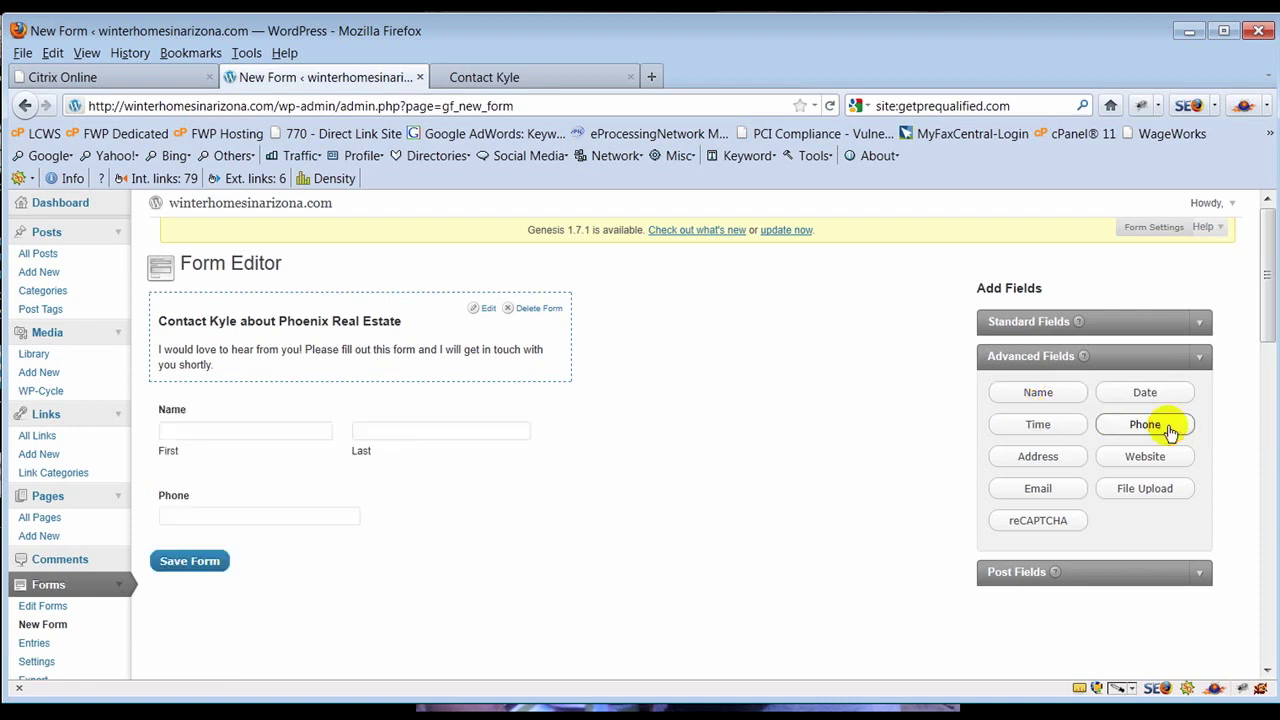
pyautogui.click(1063, 490)
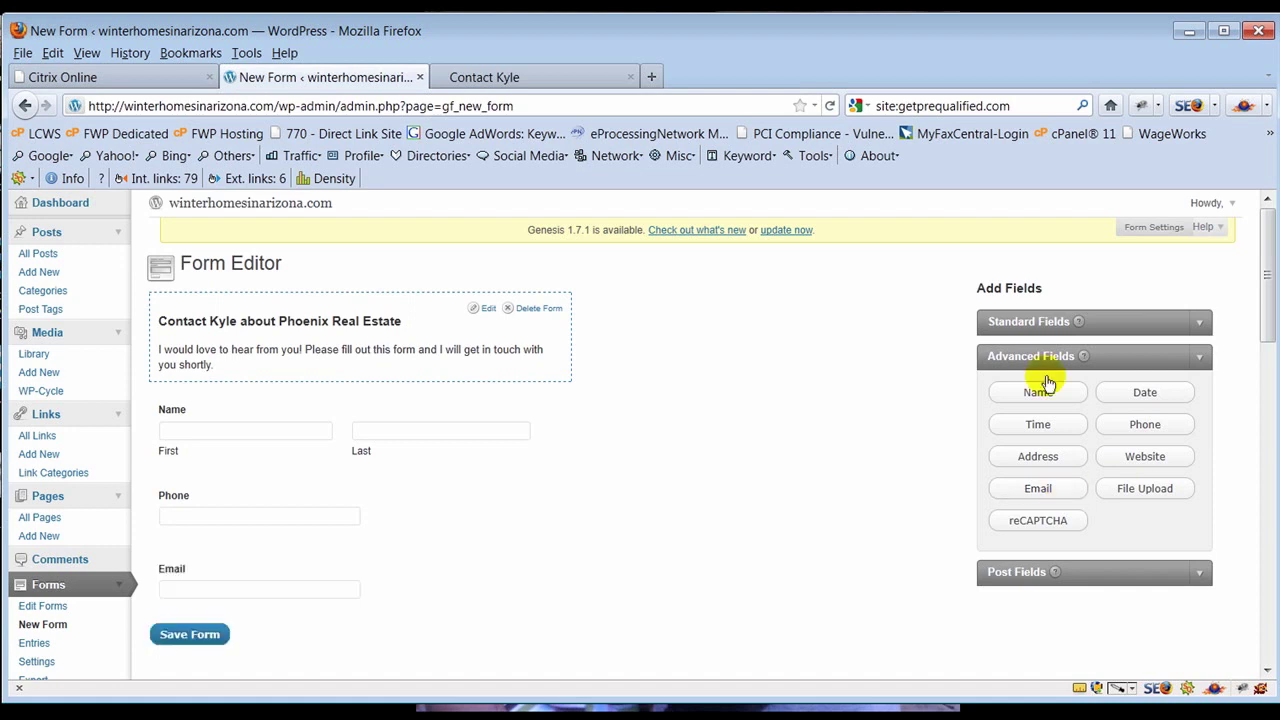
pyautogui.click(1042, 322)
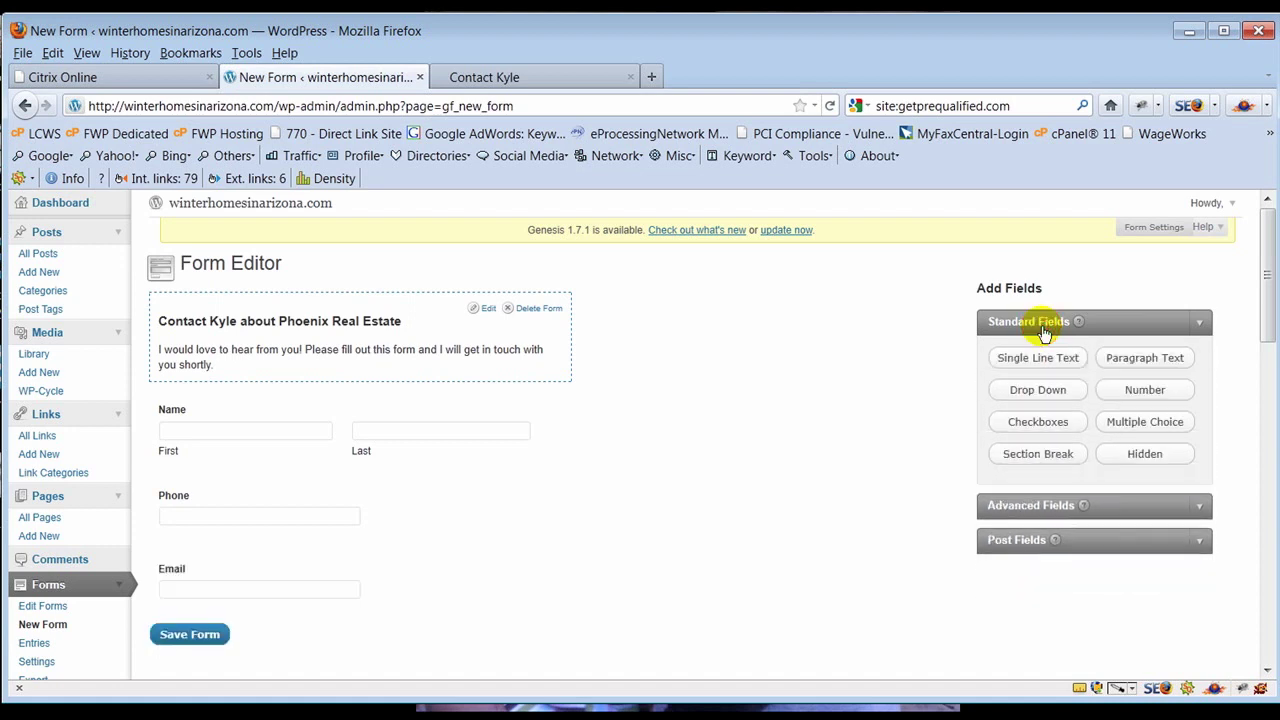
pyautogui.click(1138, 360)
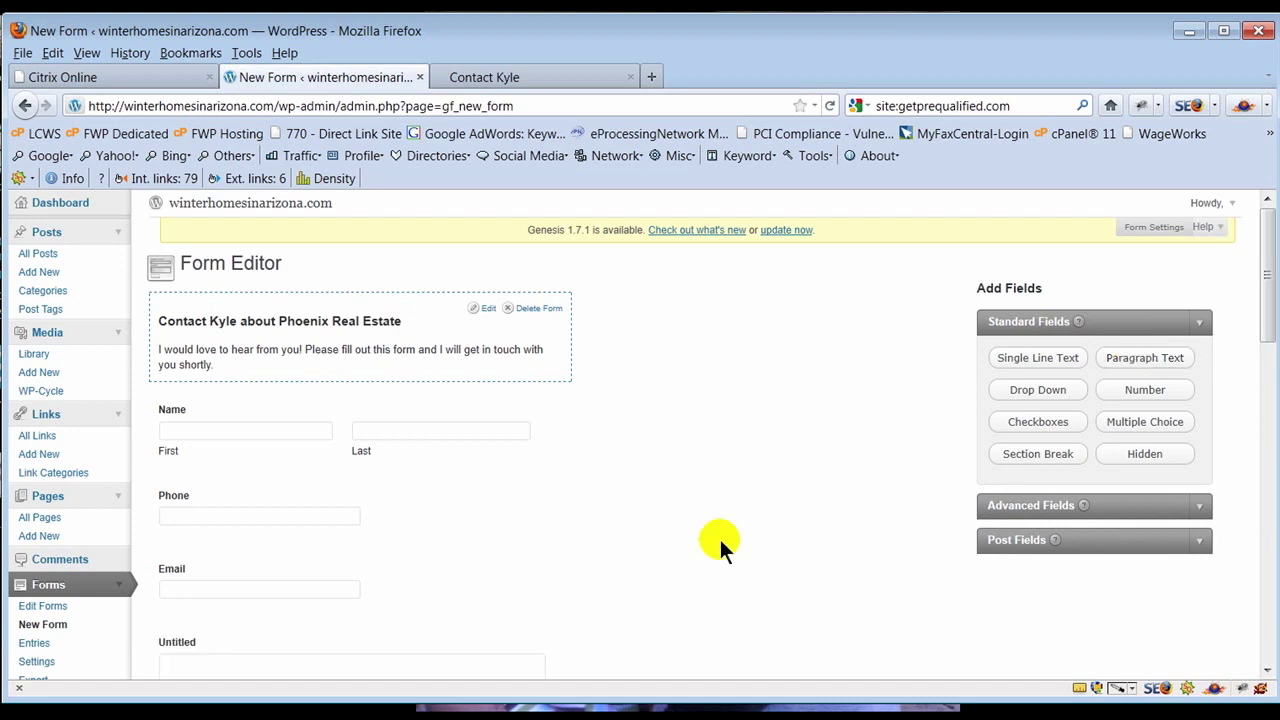
pyautogui.scroll(-5, 719, 536)
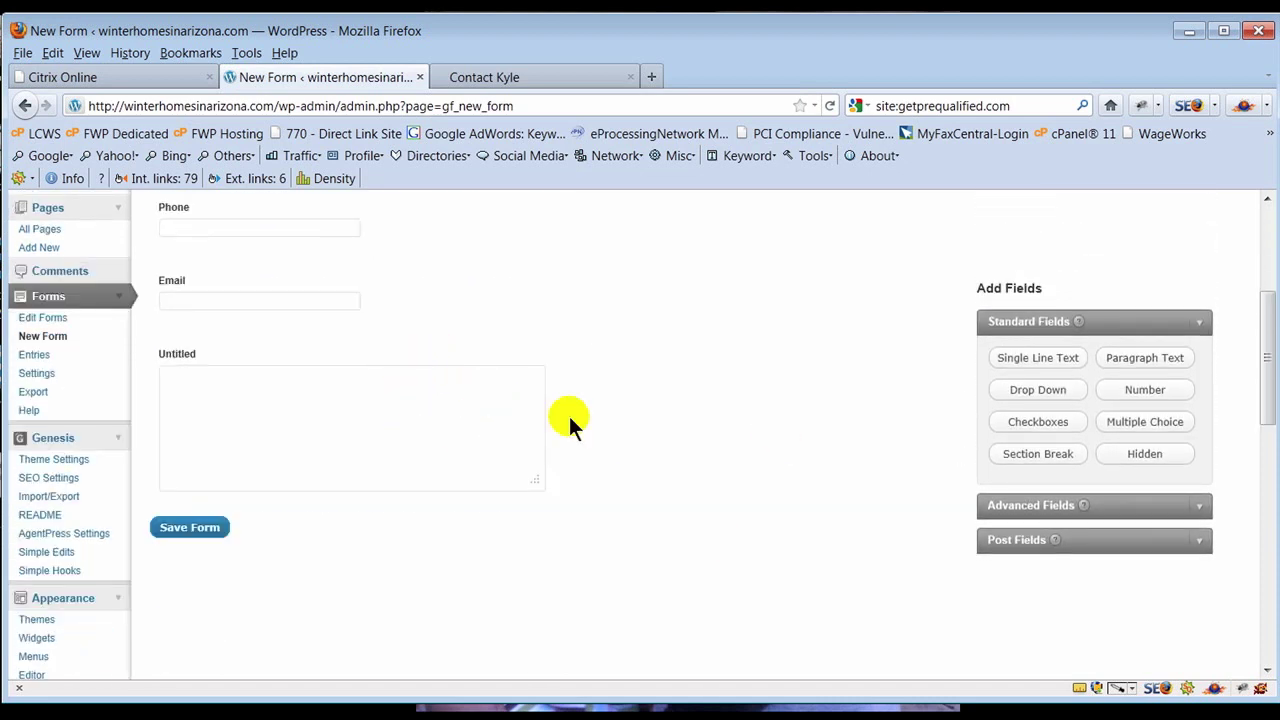
# Step: Label the paragraph field 'How may I help you?'
pyautogui.click(403, 417)
pyautogui.scroll(-3, 400, 410)
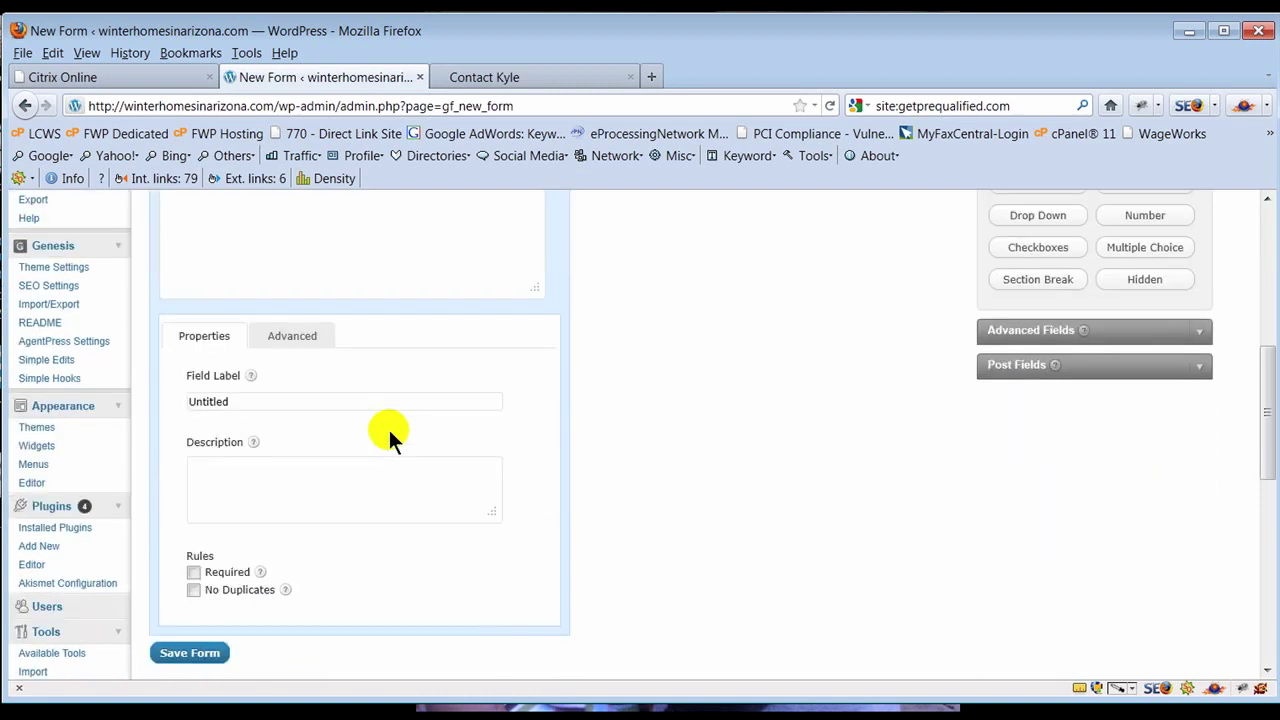
pyautogui.doubleClick(272, 401)
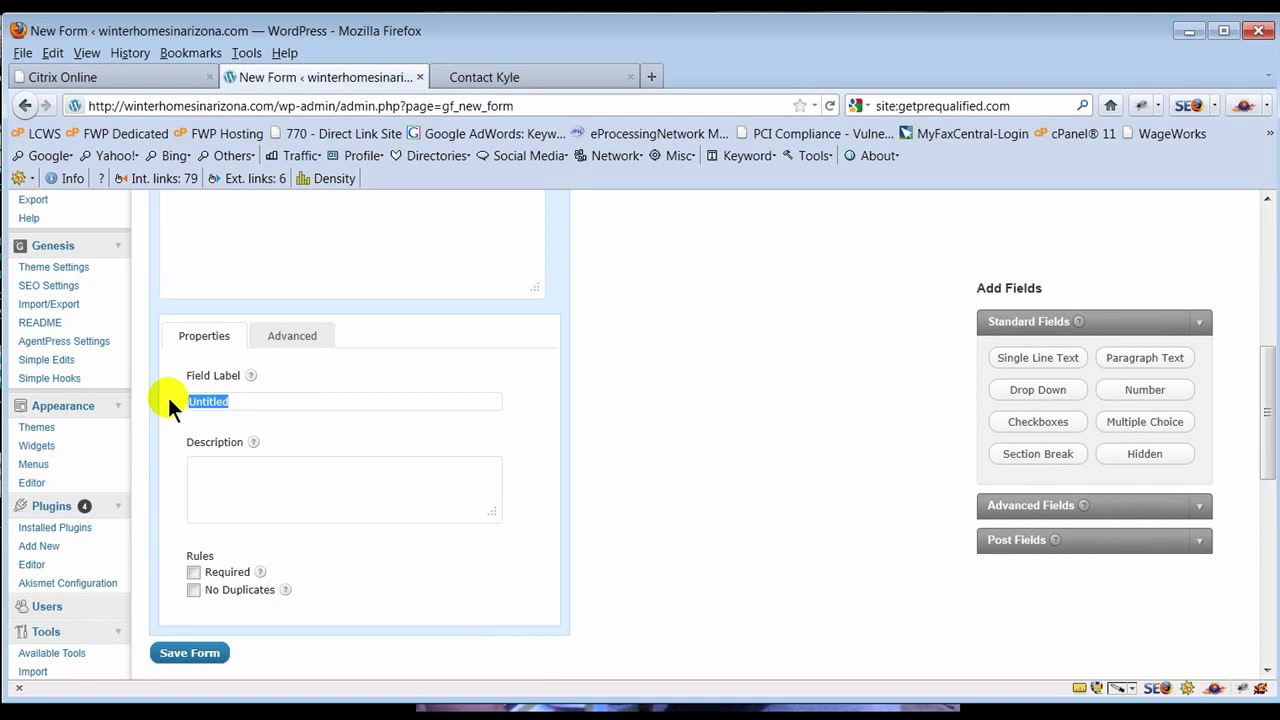
pyautogui.write('How')
pyautogui.write(' may I help Y')
pyautogui.write('o')
pyautogui.press('BackSpace')
pyautogui.press('BackSpace')
pyautogui.write('you')
pyautogui.write('?')
# Step: Give it the description 'Please describe what you are looking for', correcting the spelling of describe
pyautogui.click(253, 481)
pyautogui.write('P')
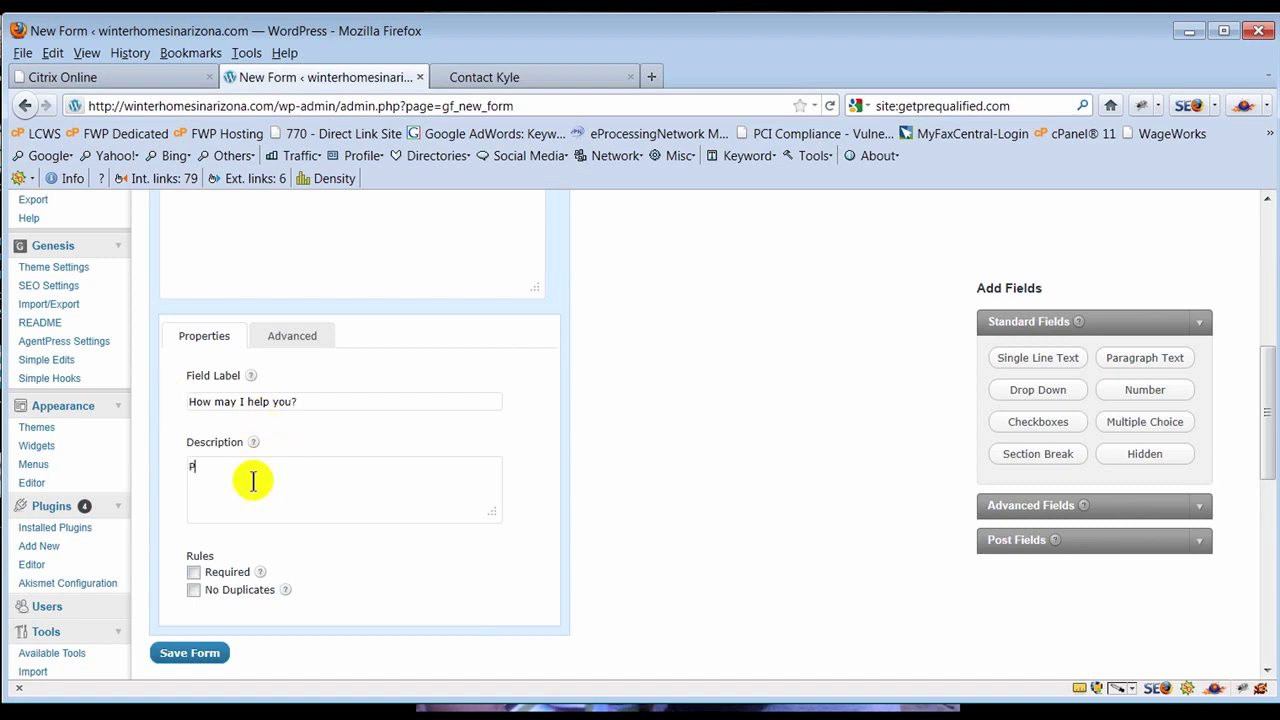
pyautogui.write('lease descr')
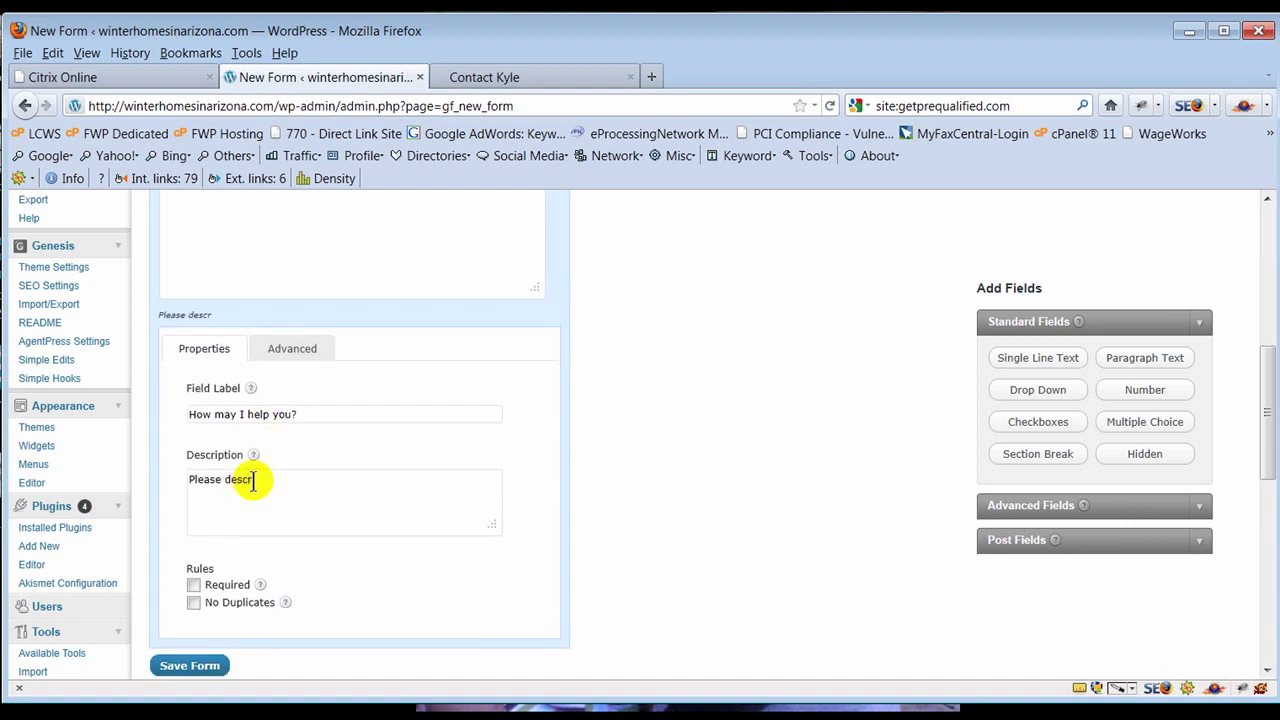
pyautogui.write('ibe')
pyautogui.write(' what you are')
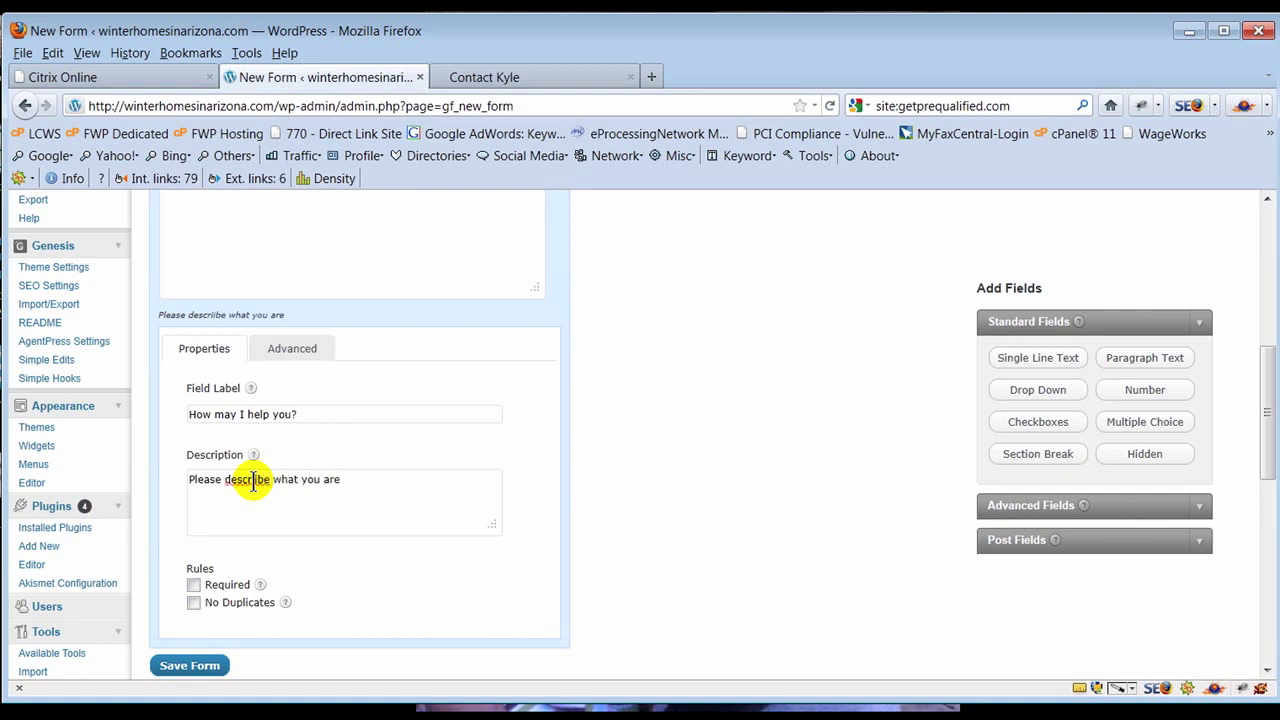
pyautogui.rightClick(253, 482)
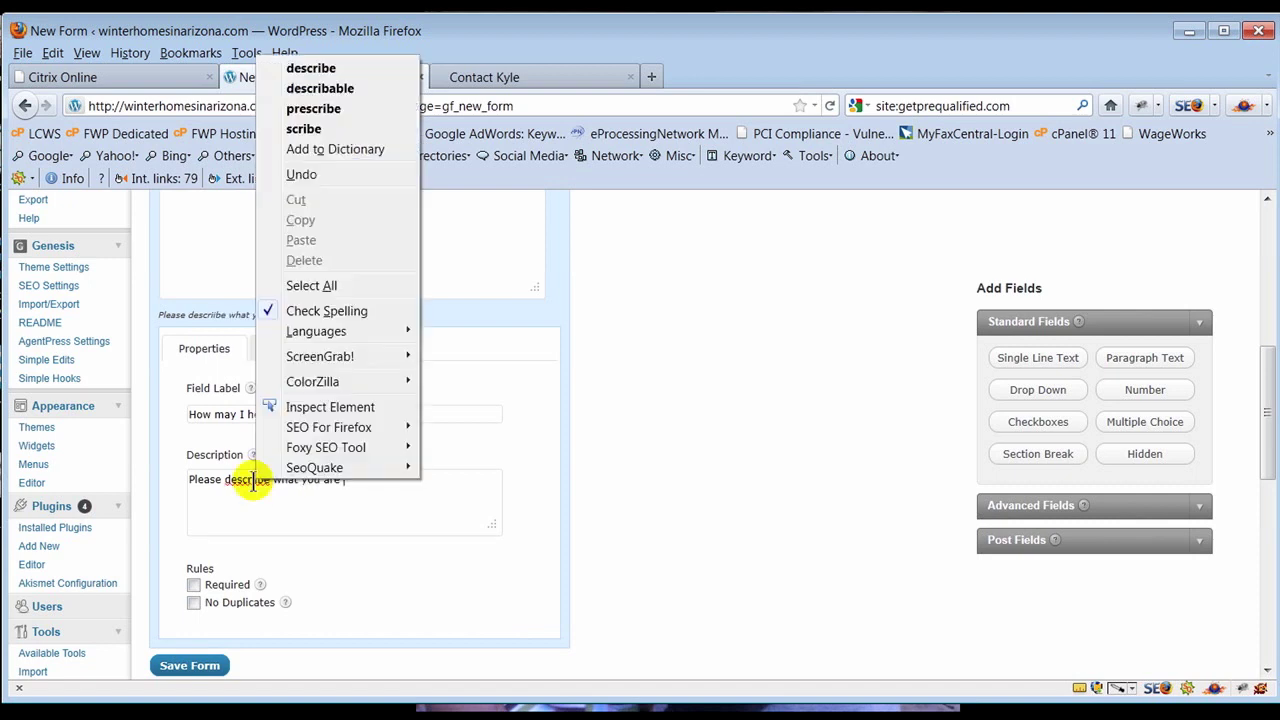
pyautogui.click(310, 68)
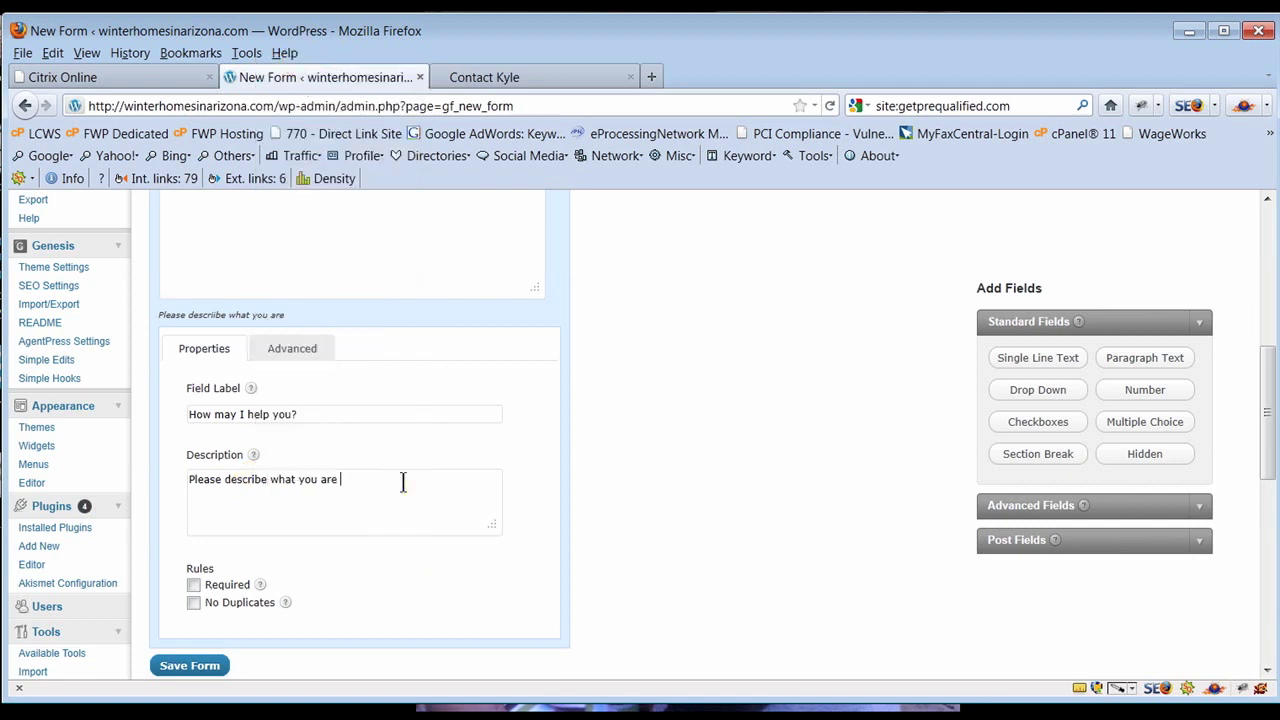
pyautogui.write('looking ')
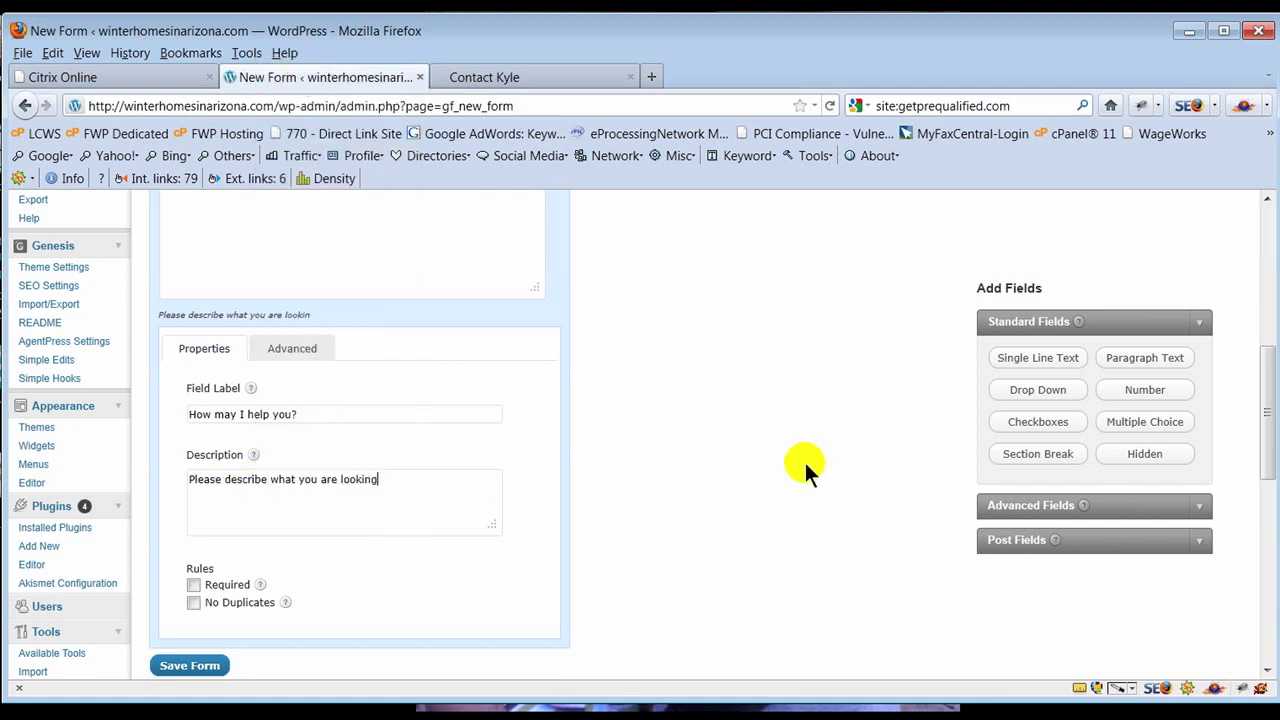
pyautogui.write('for.')
# Step: Save the form, preview it, then close the preview to return to the save confirmation
pyautogui.click(171, 664)
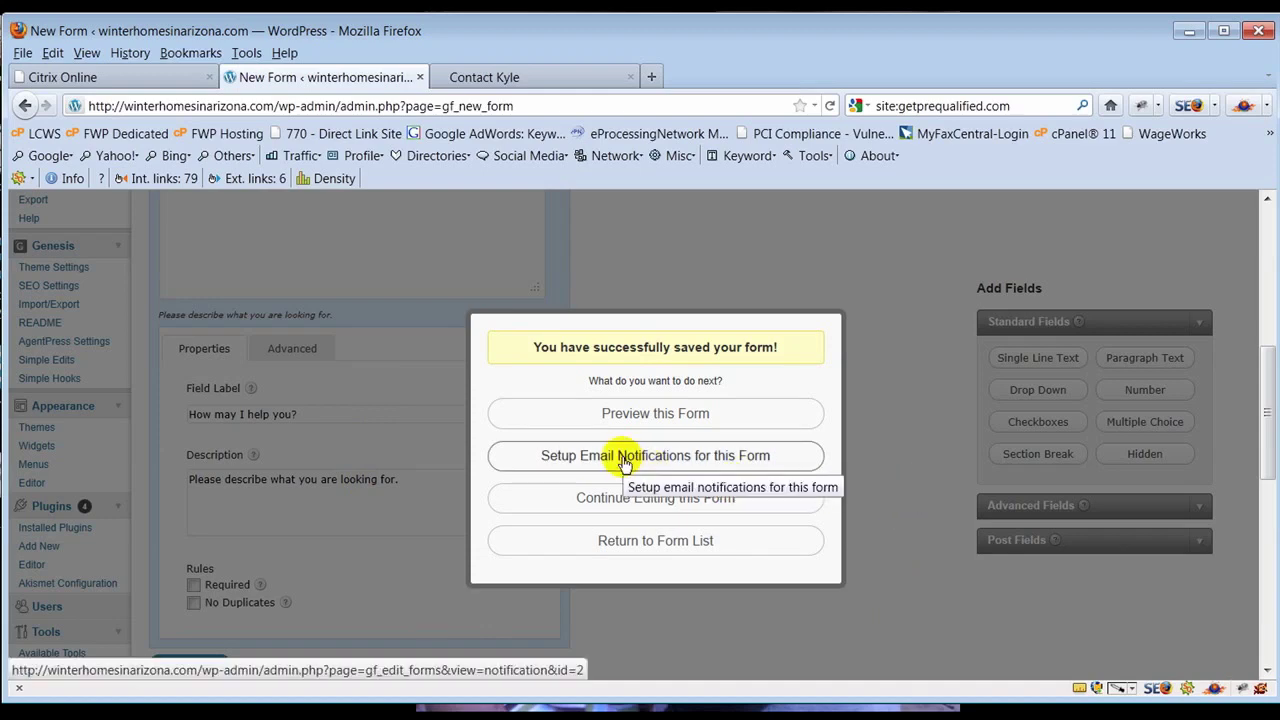
pyautogui.click(647, 406)
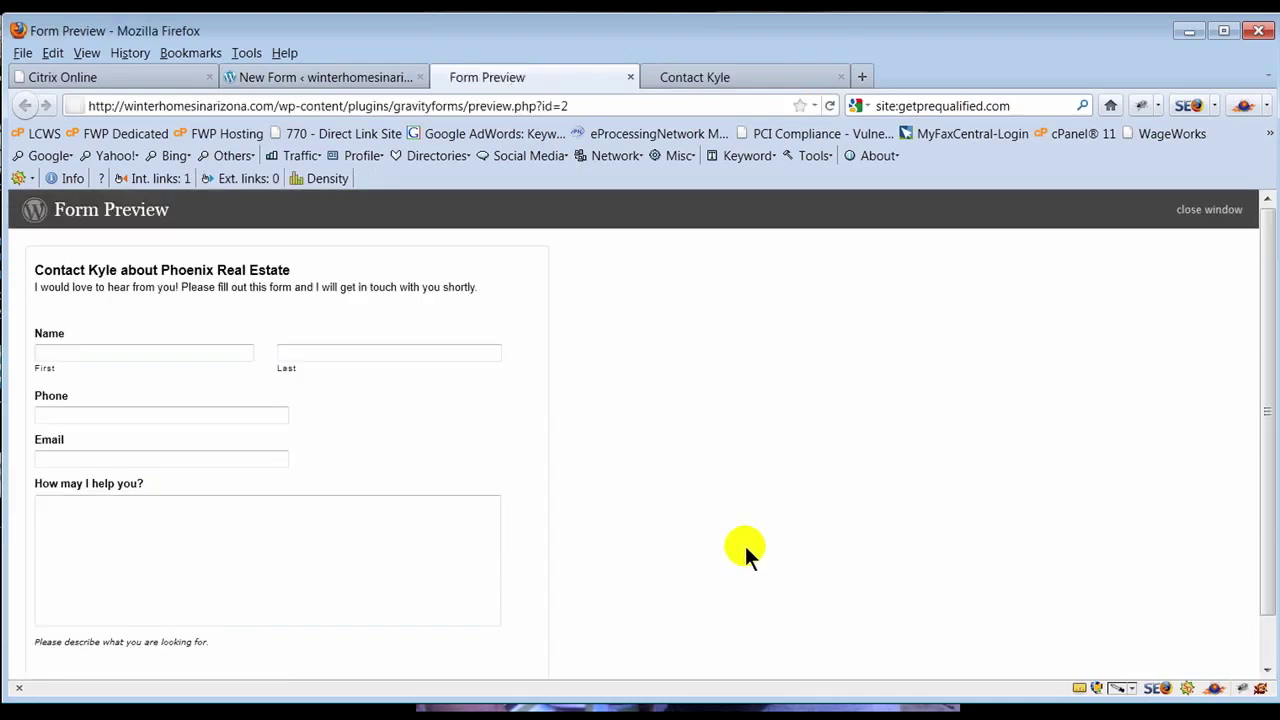
pyautogui.scroll(-1, 744, 543)
pyautogui.scroll(1, 744, 543)
pyautogui.click(630, 77)
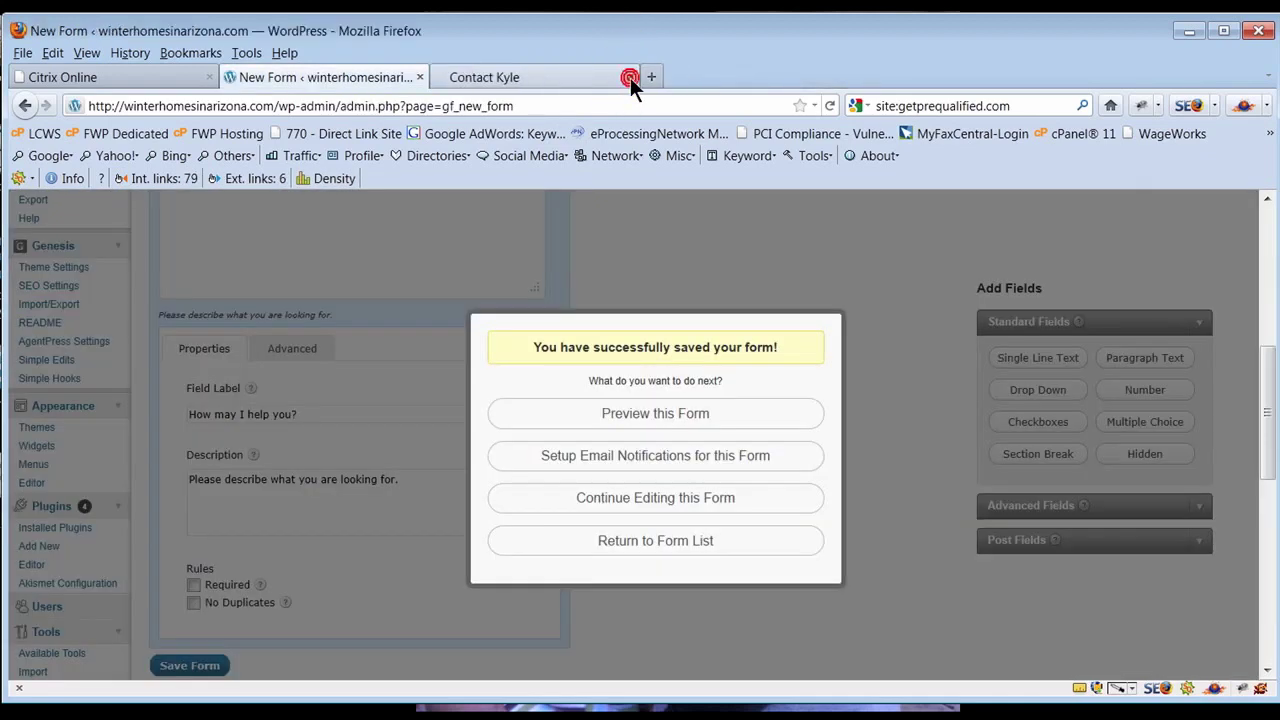
# Step: Enable administrator email notifications and enter the recipient e-mail address in Send To Email
pyautogui.click(650, 456)
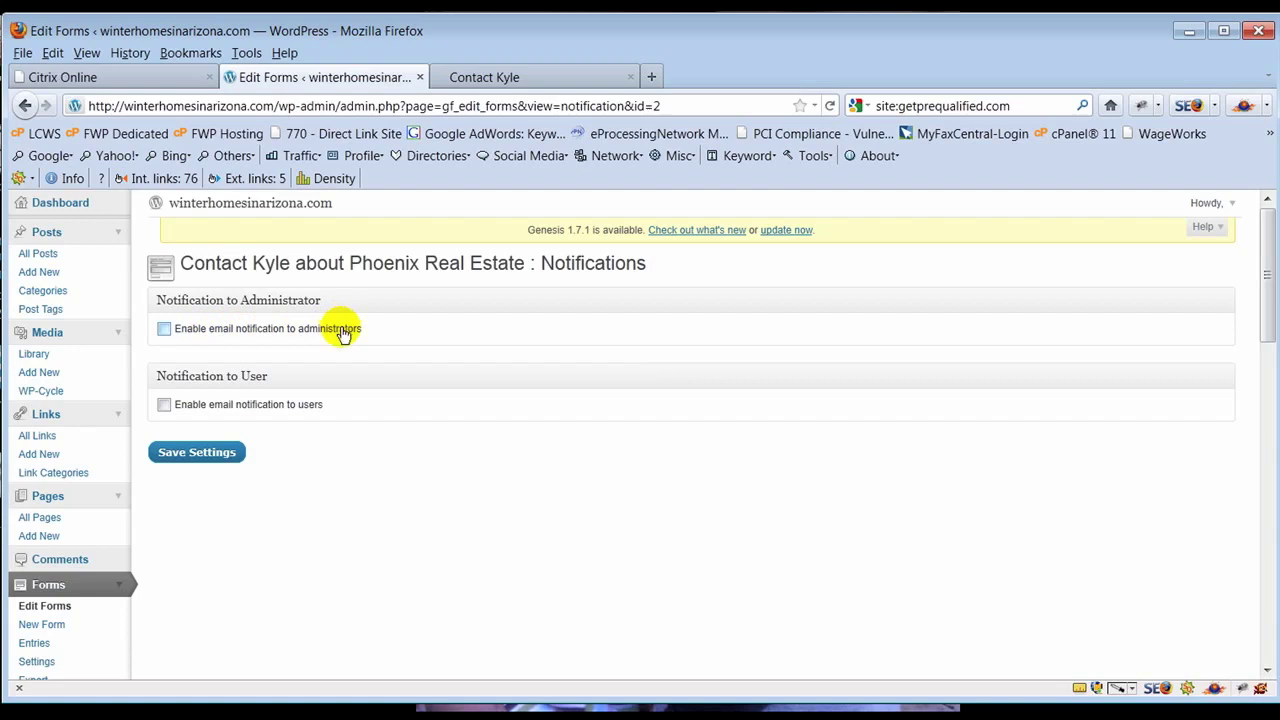
pyautogui.click(163, 329)
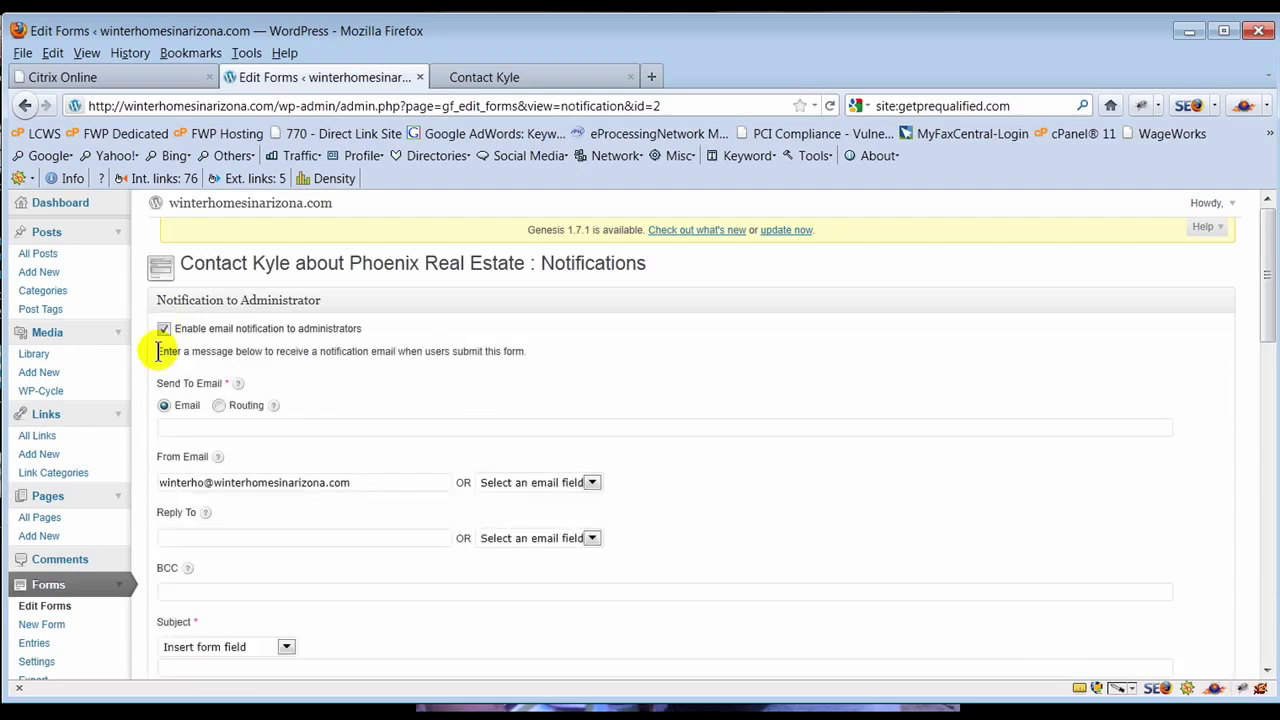
pyautogui.click(168, 427)
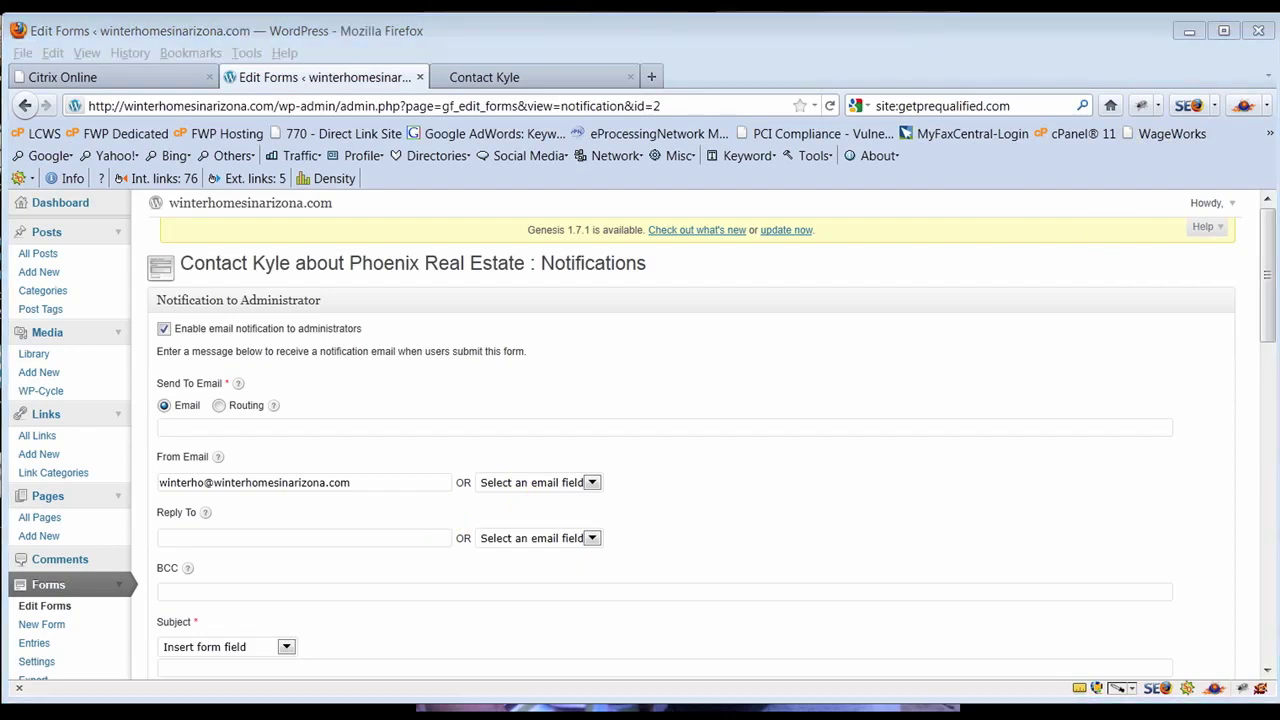
pyautogui.click(272, 428)
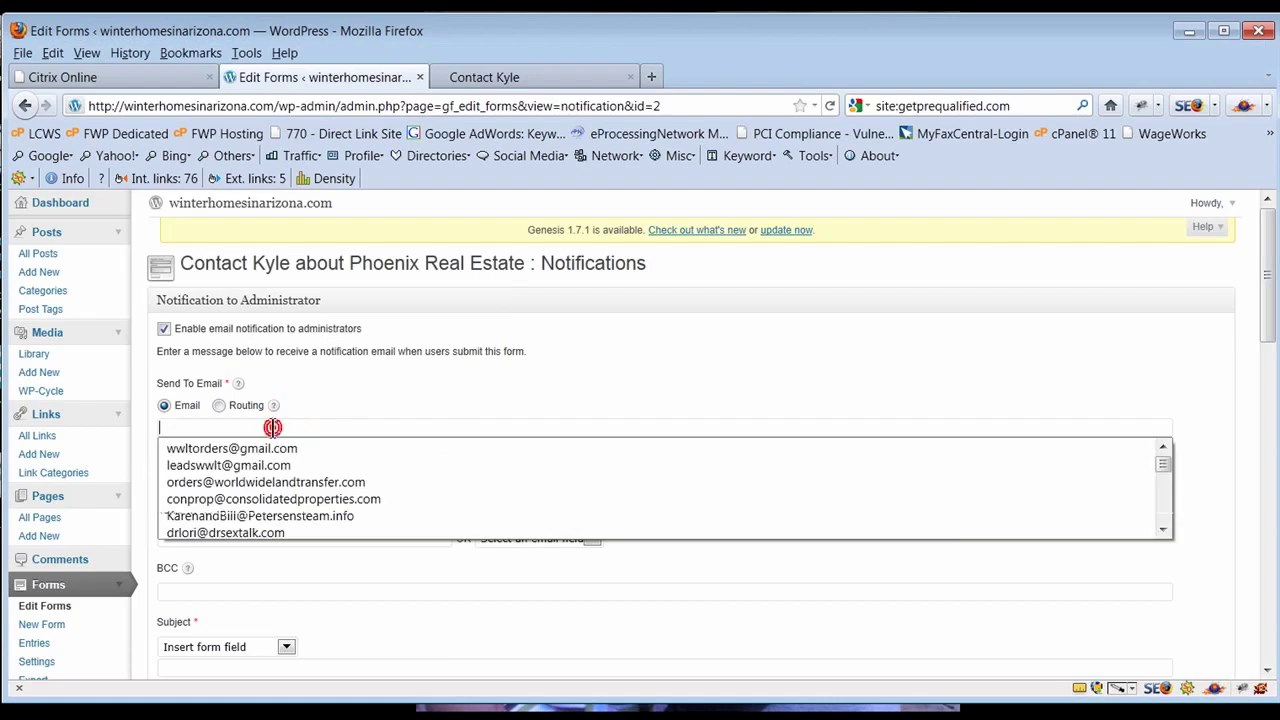
pyautogui.write('ky')
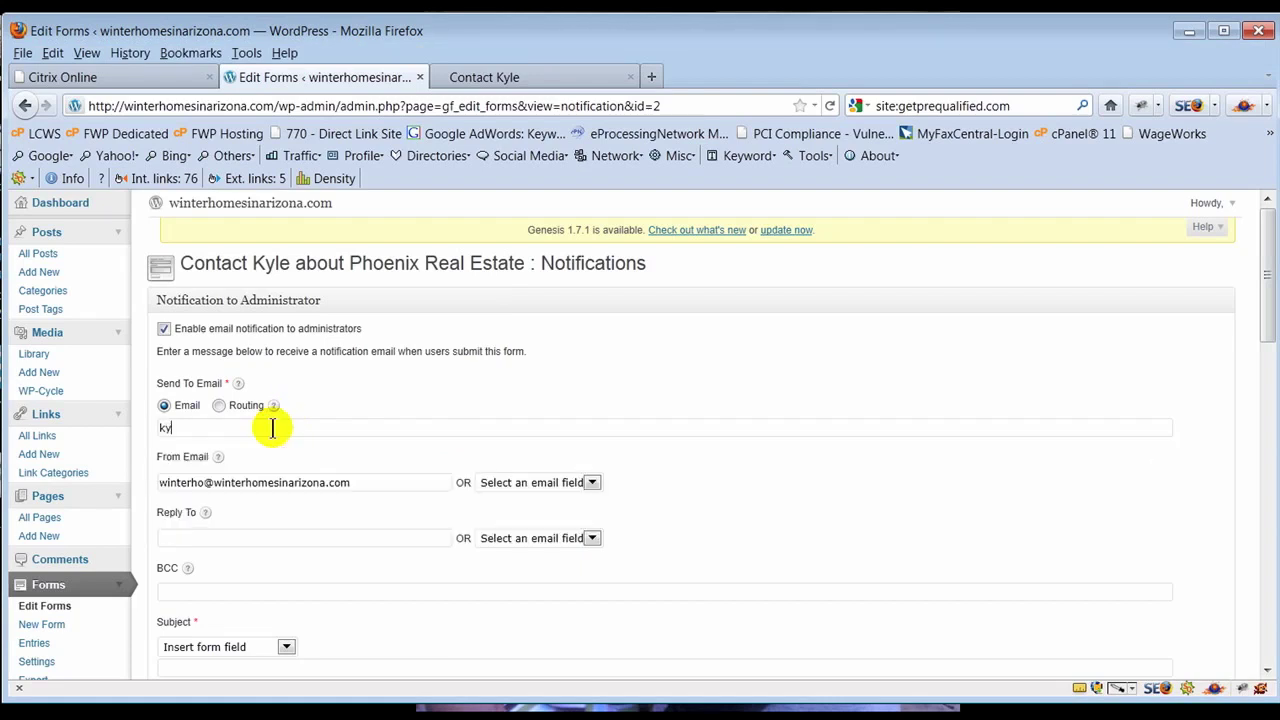
pyautogui.press('BackSpace')
pyautogui.press('BackSpace')
pyautogui.click(272, 428)
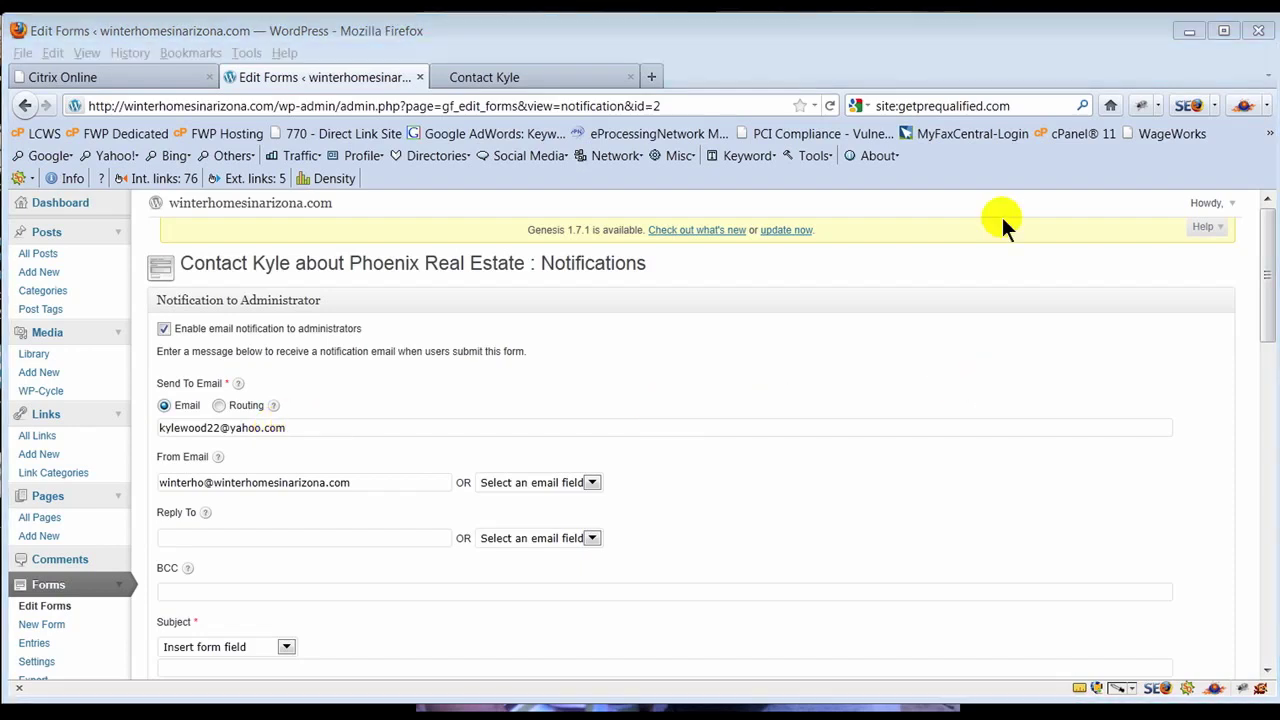
pyautogui.click(294, 427)
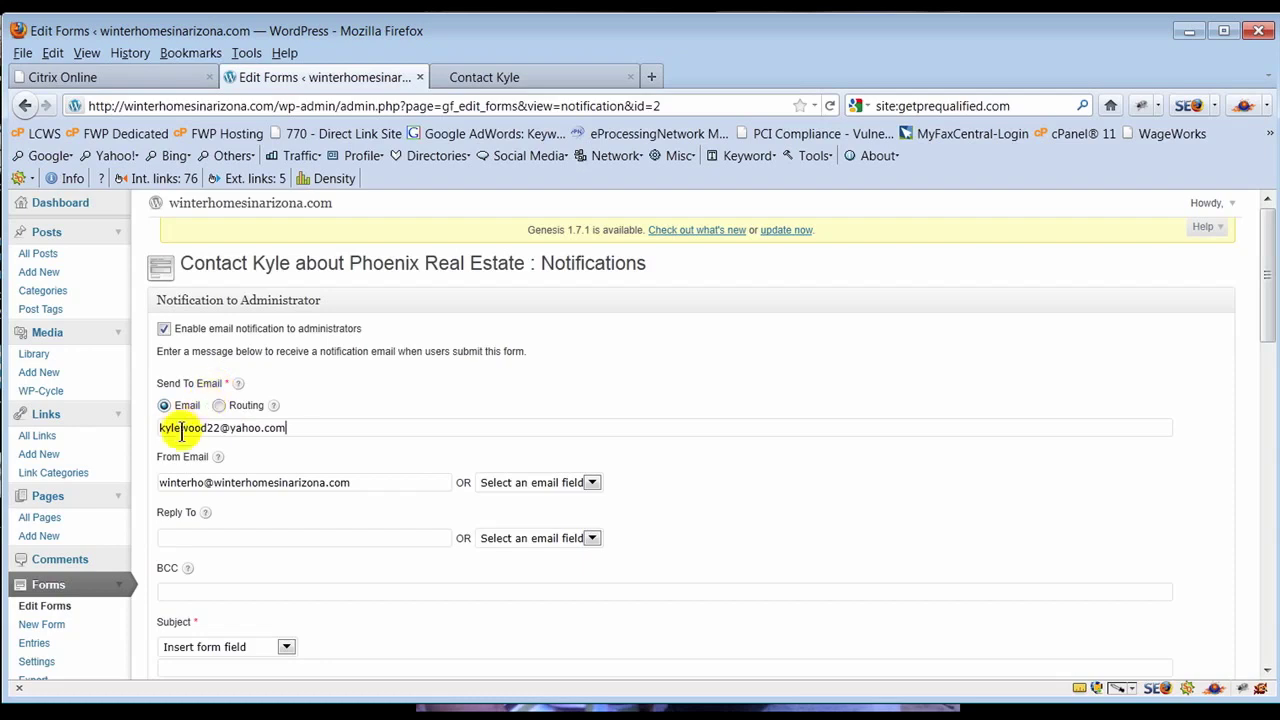
pyautogui.scroll(-2, 314, 433)
pyautogui.scroll(-2, 314, 433)
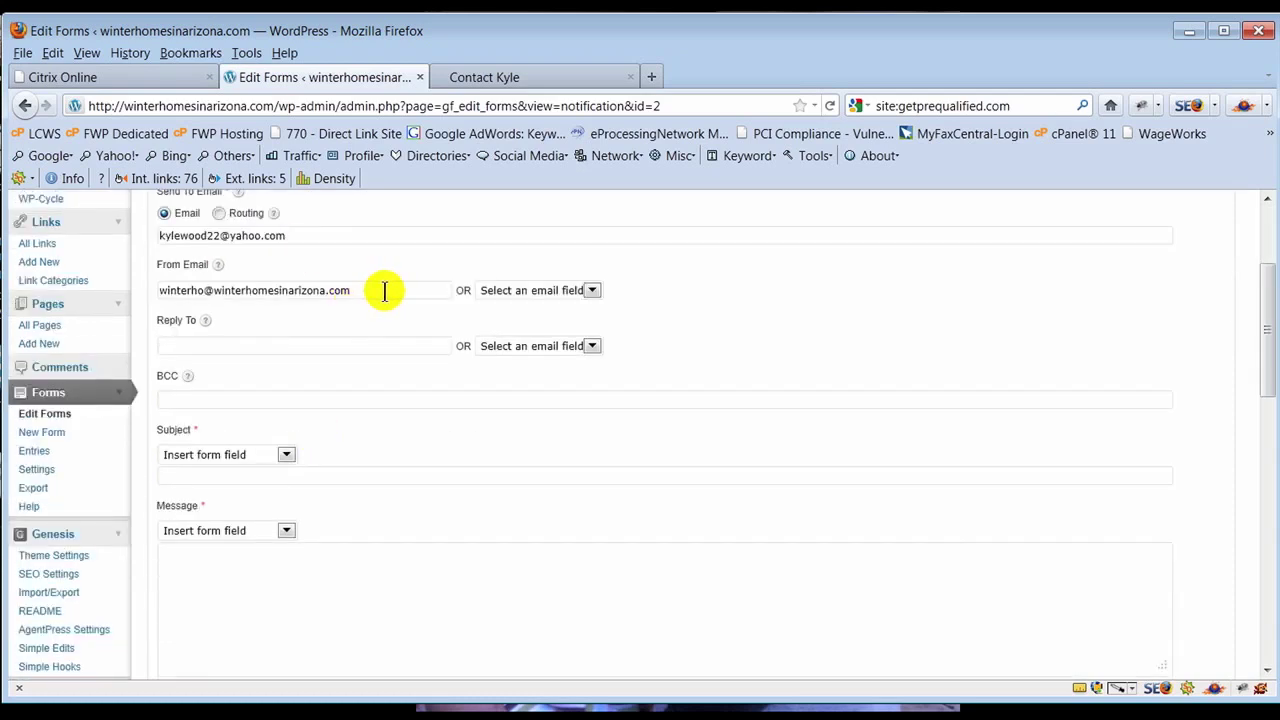
# Step: Replace the From Email address and set the subject to 'Lead from Winter Homes in Arizona'
pyautogui.moveTo(384, 290); pyautogui.dragTo(145, 290)
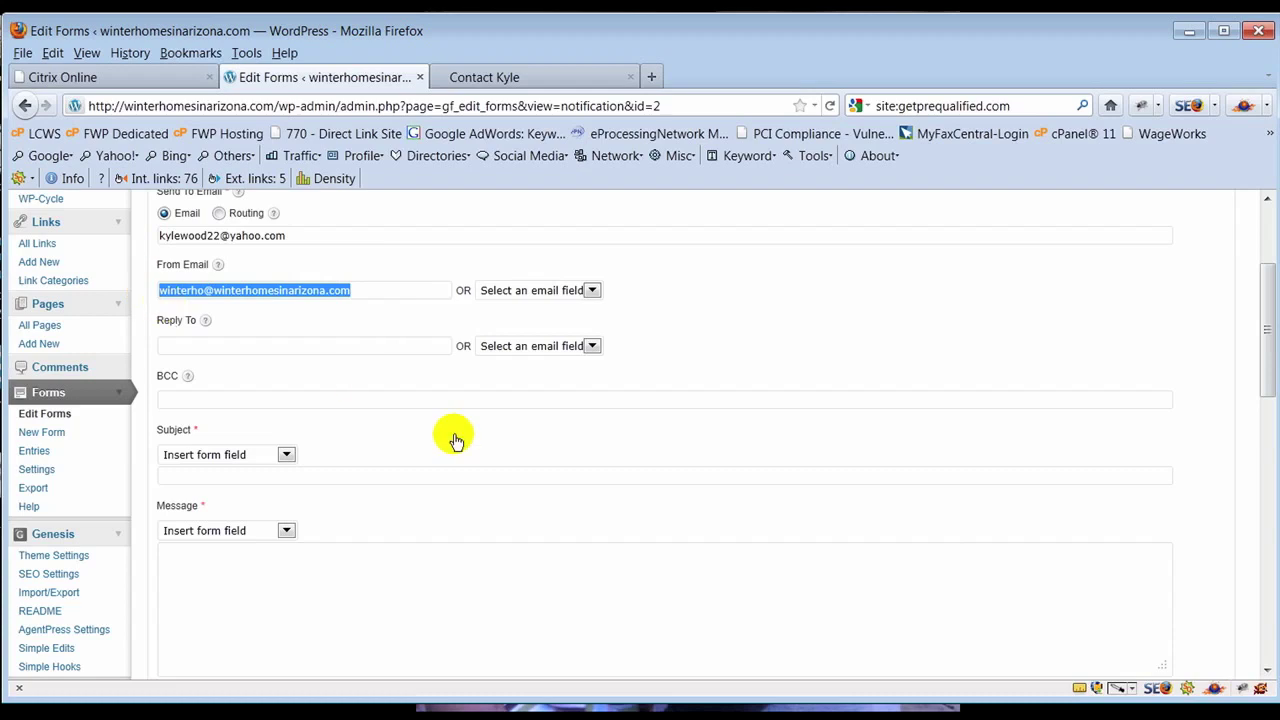
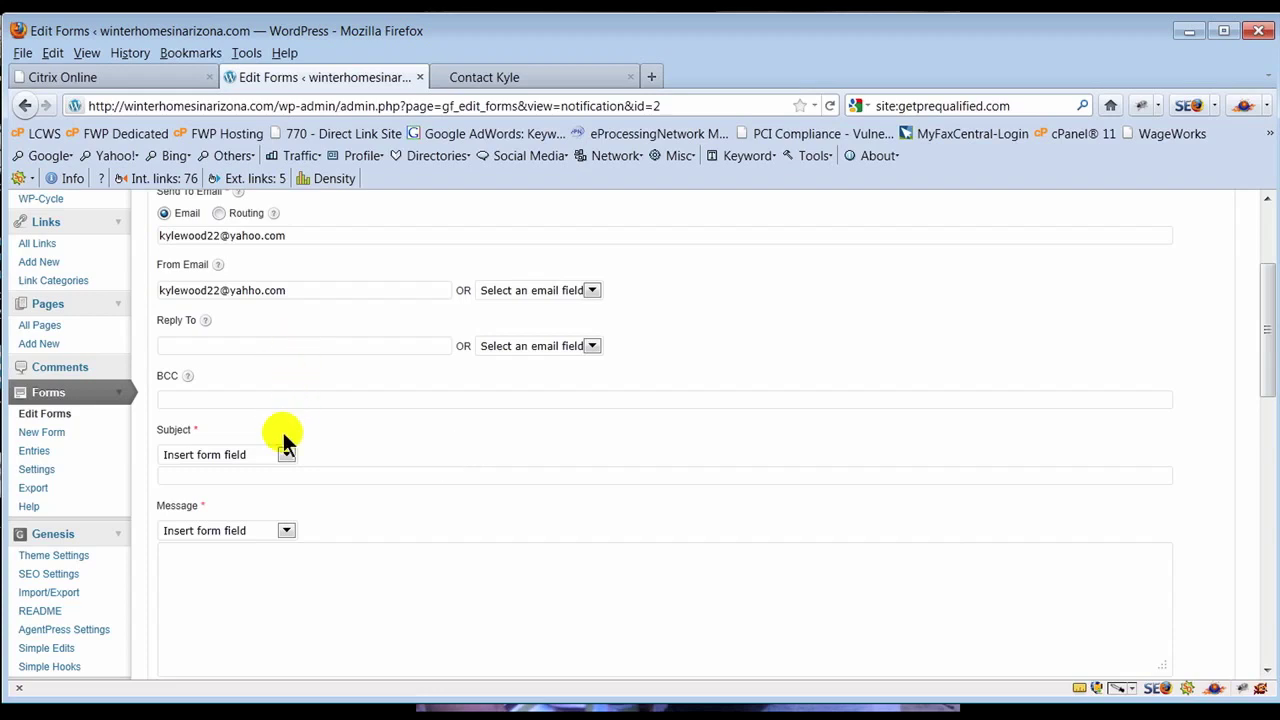
pyautogui.click(259, 477)
pyautogui.click(289, 455)
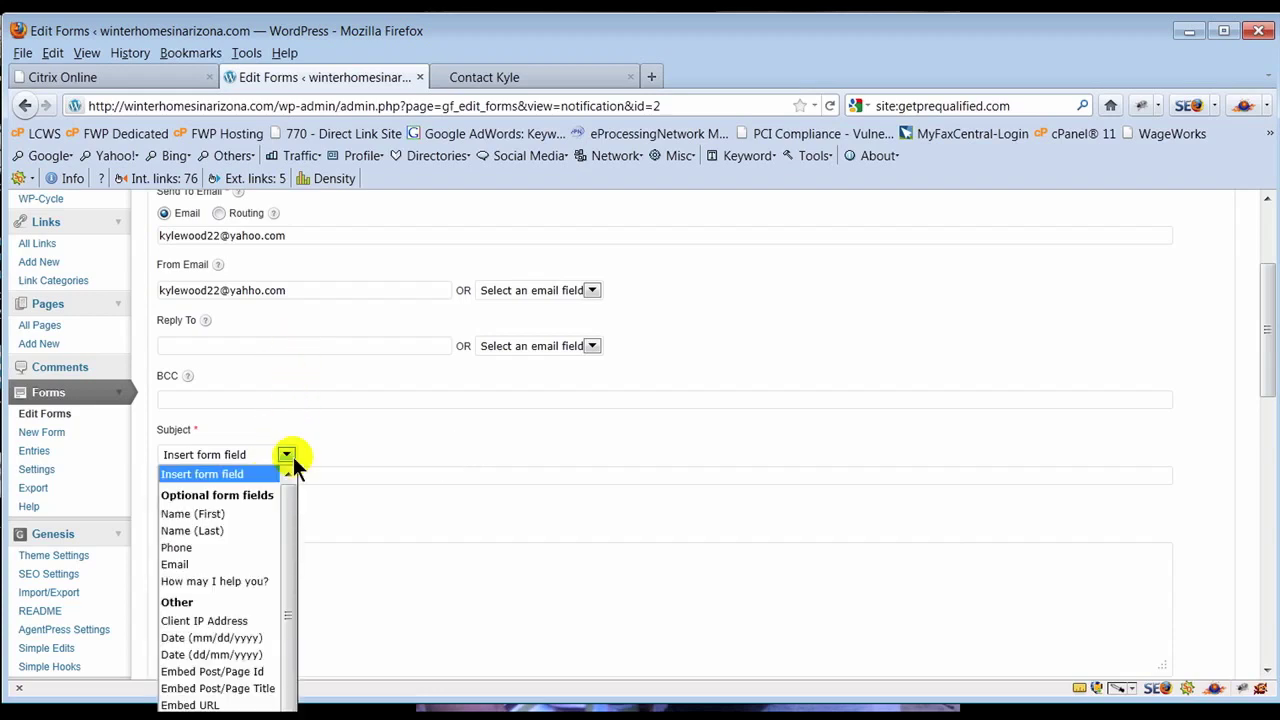
pyautogui.click(312, 476)
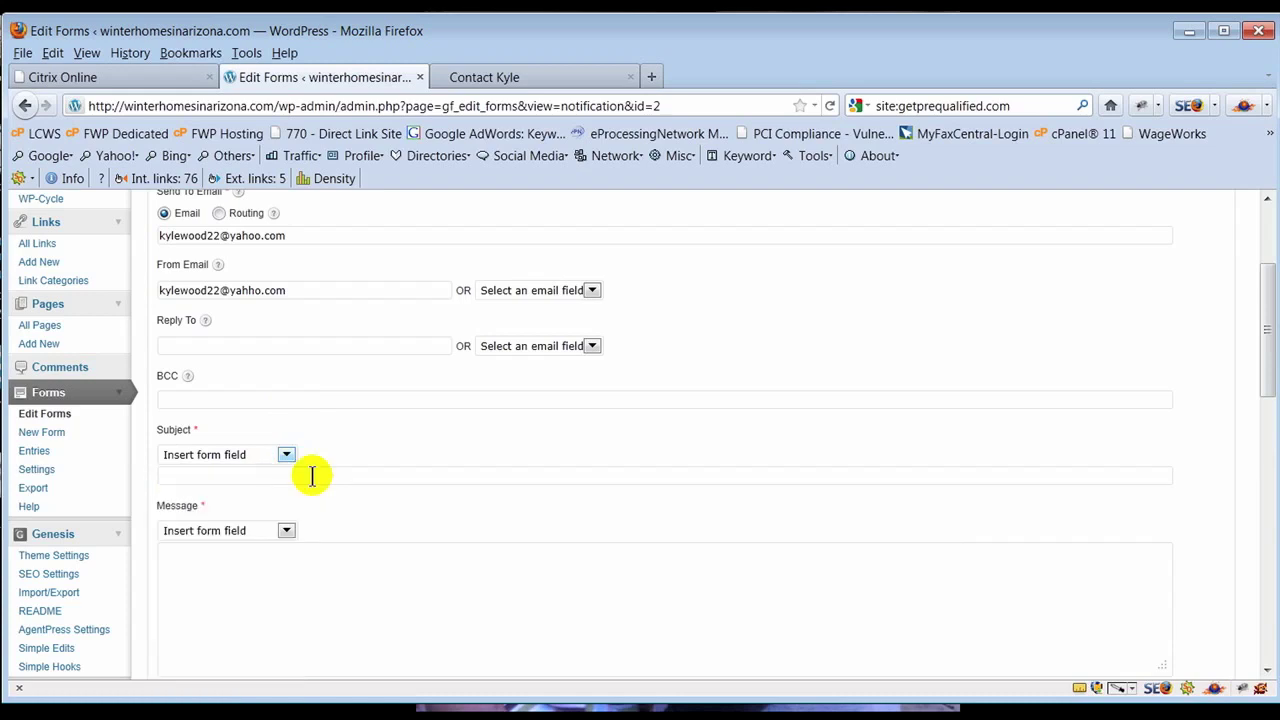
pyautogui.write('L')
pyautogui.write('ead from ')
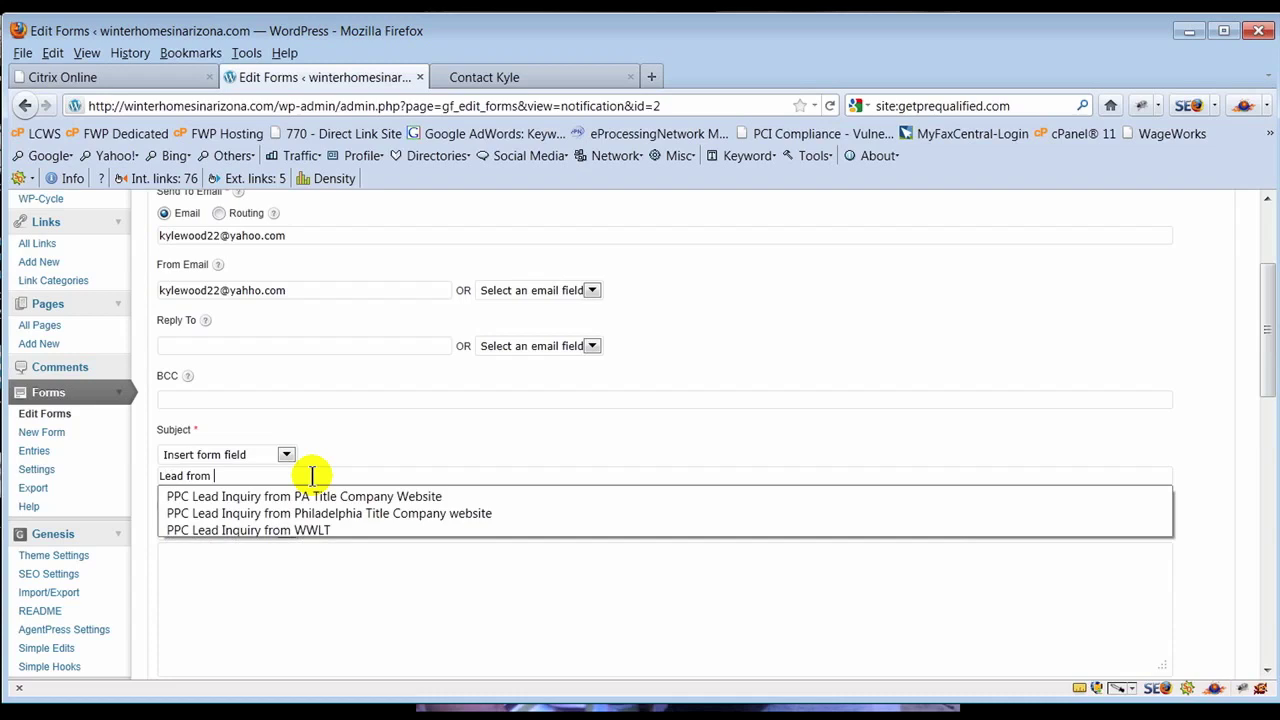
pyautogui.write('Winte')
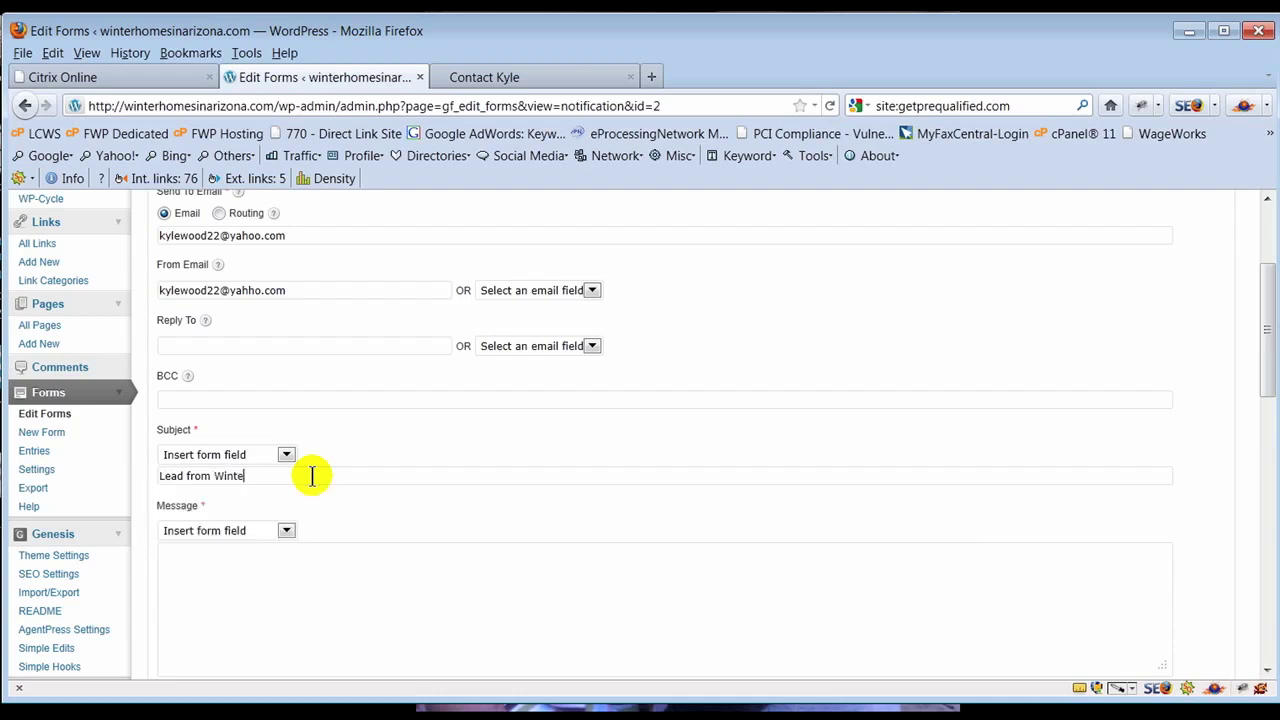
pyautogui.write('rs Homes')
pyautogui.press('BackSpace')
pyautogui.press('BackSpace')
pyautogui.press('BackSpace')
pyautogui.press('BackSpace')
pyautogui.press('BackSpace')
pyautogui.press('BackSpace')
pyautogui.write('Homes in A')
pyautogui.write('rizona')
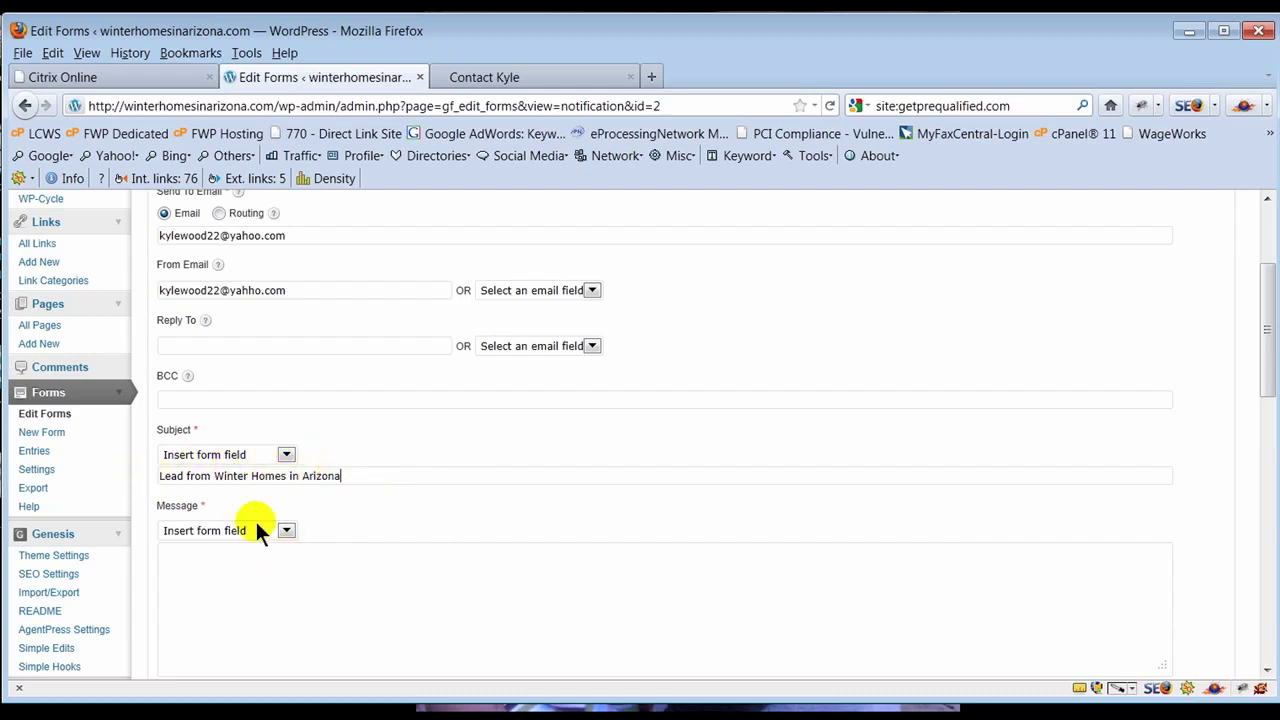
# Step: Make the message a single {all_fields} token, deleting the duplicate insertion
pyautogui.click(284, 529)
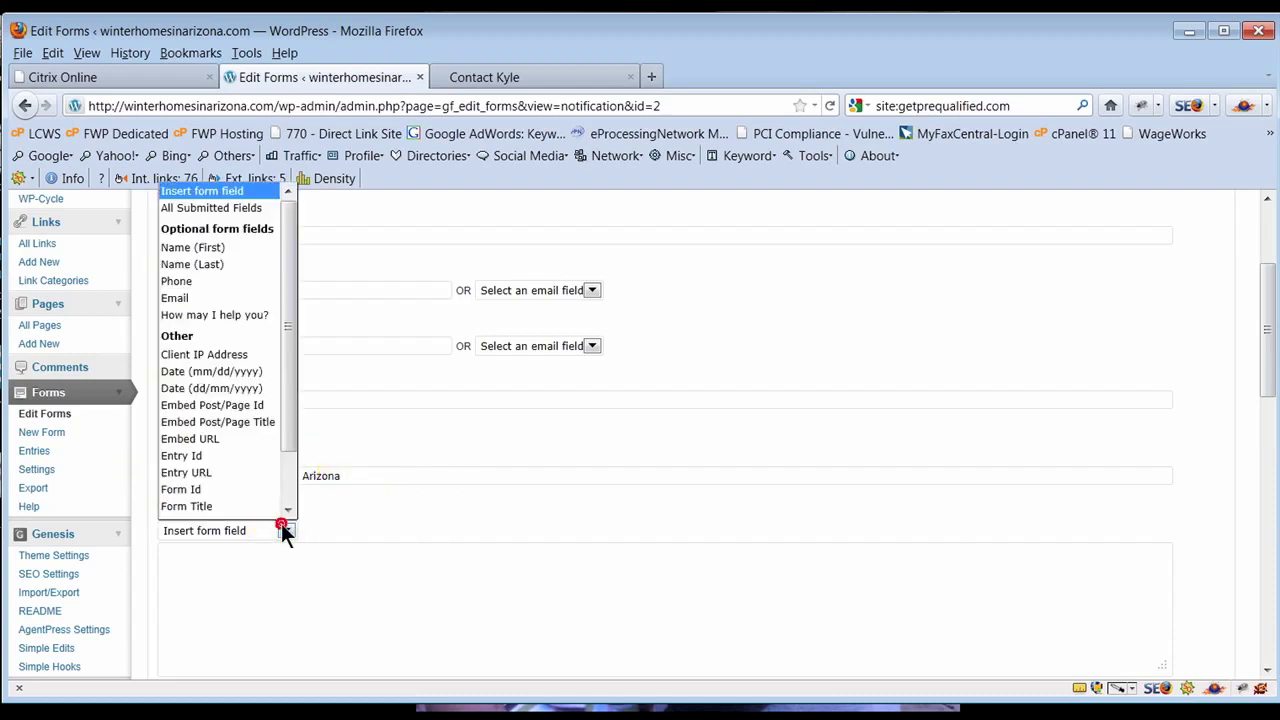
pyautogui.click(231, 207)
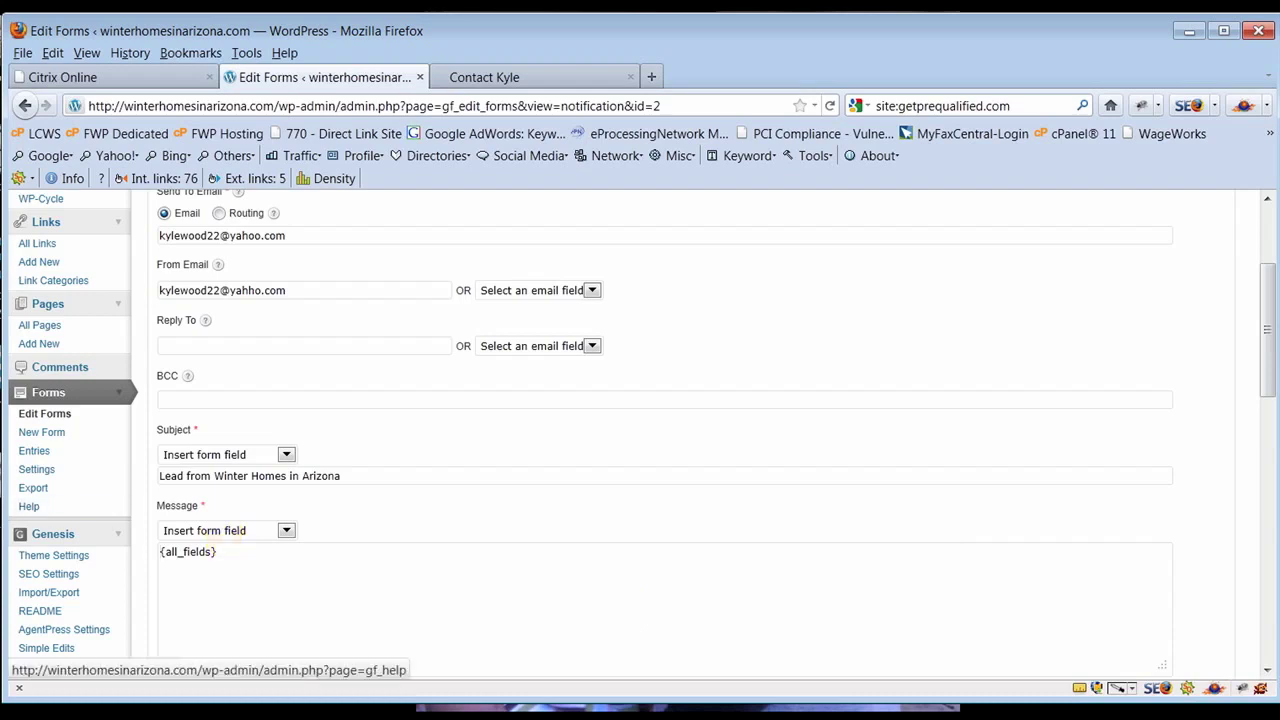
pyautogui.click(238, 528)
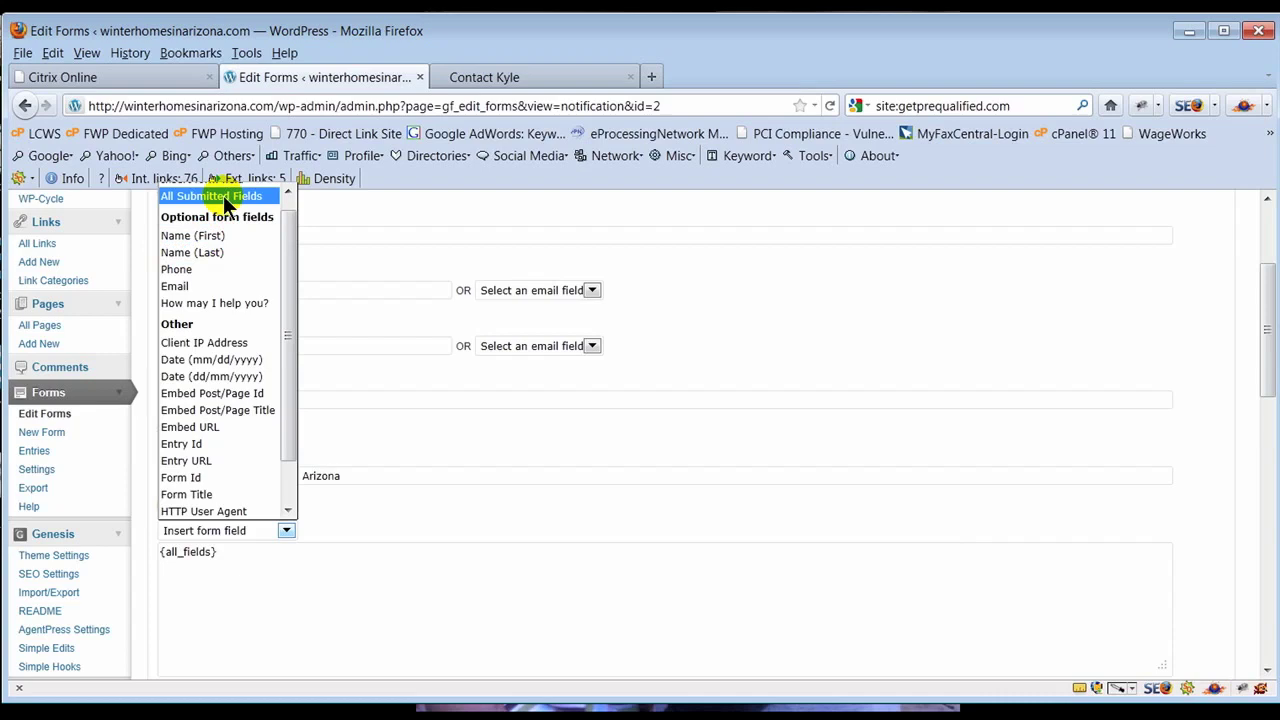
pyautogui.click(223, 196)
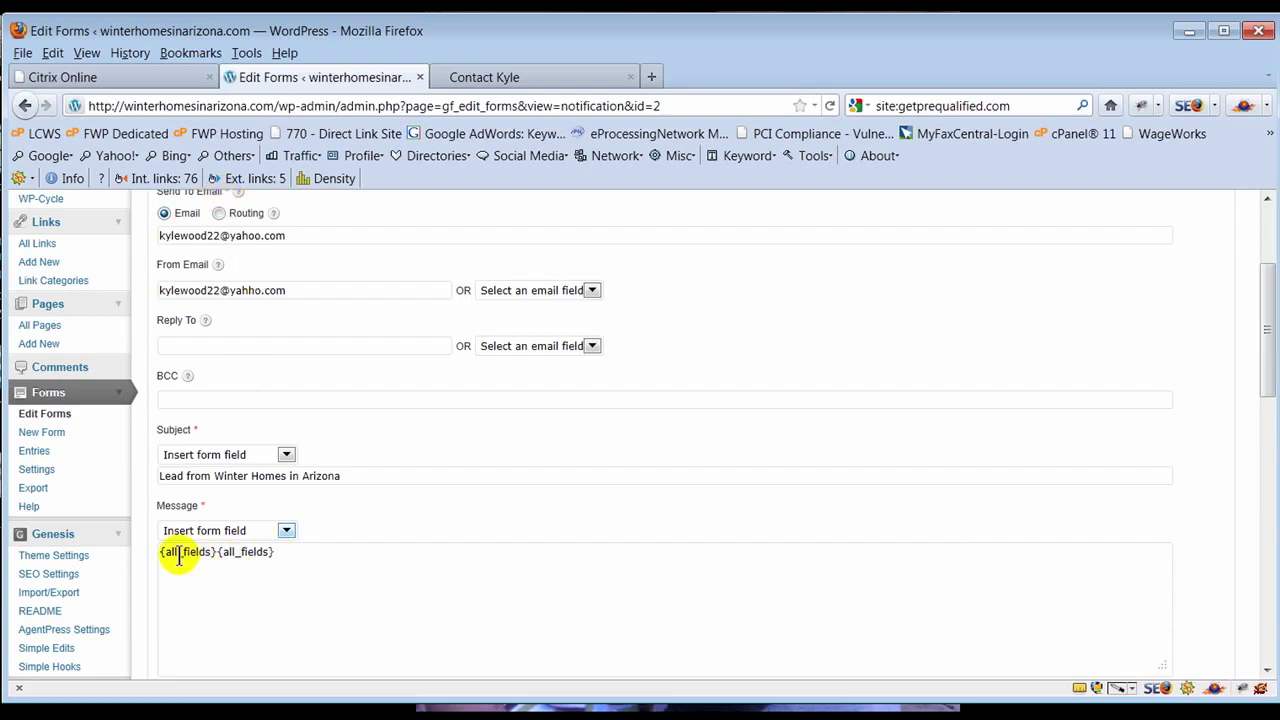
pyautogui.moveTo(217, 552); pyautogui.dragTo(140, 554)
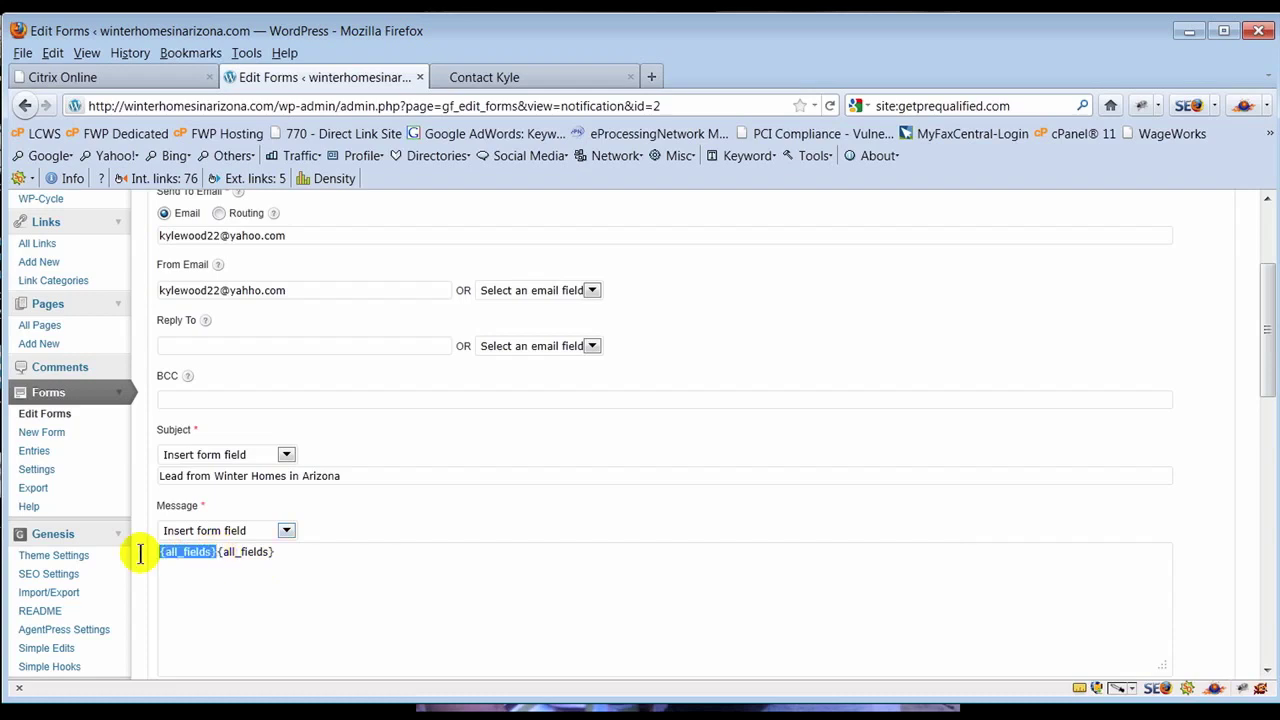
pyautogui.press('Delete')
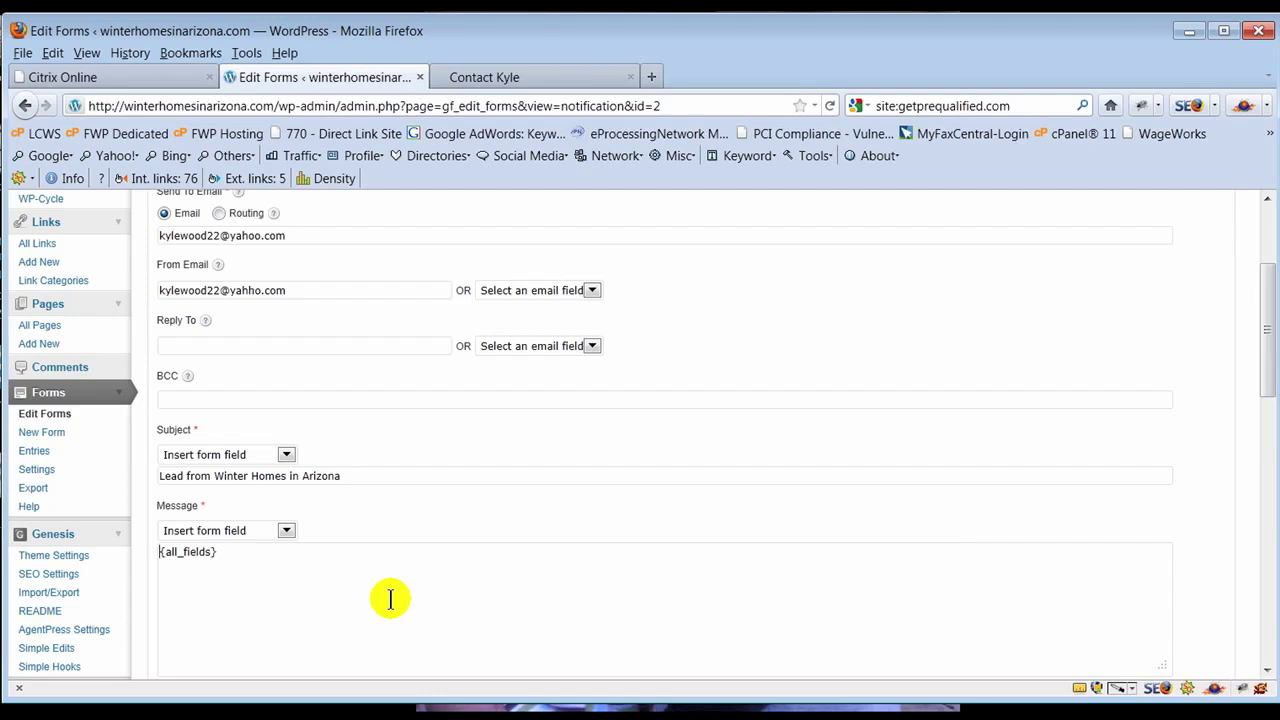
# Step: Turn on email notification to users
pyautogui.scroll(-5, 437, 585)
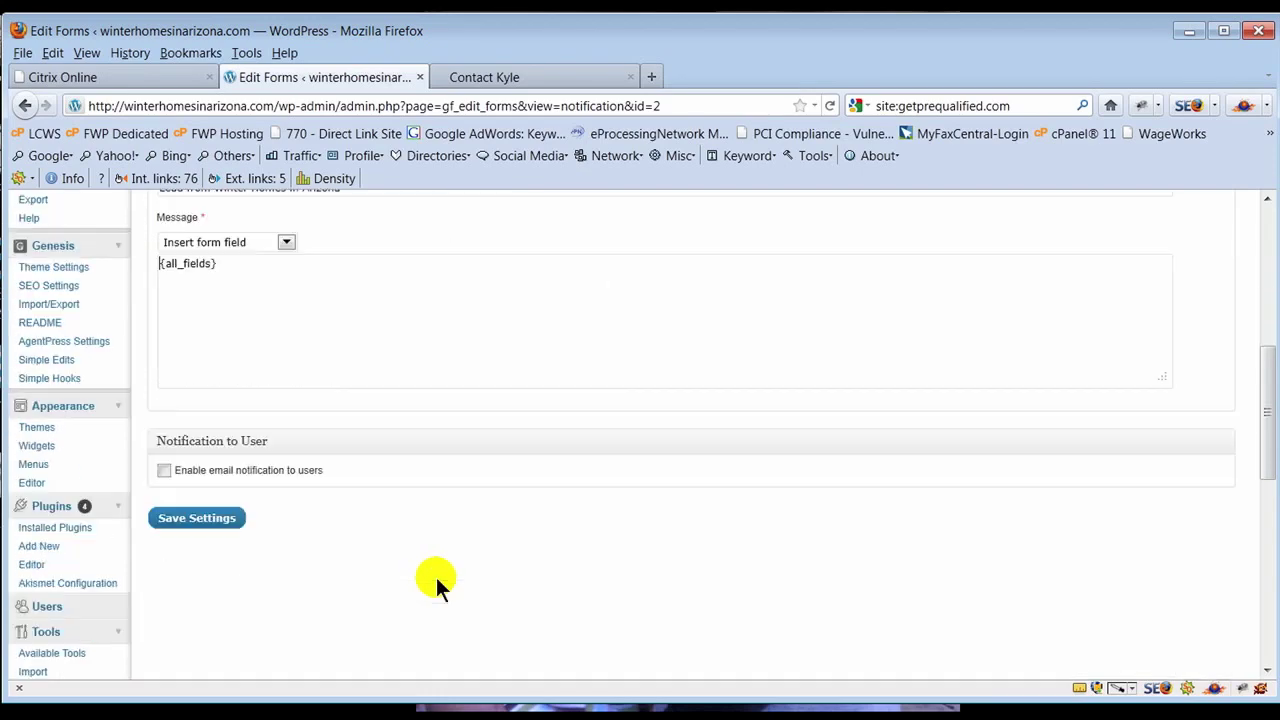
pyautogui.scroll(7, 436, 577)
pyautogui.scroll(-2, 436, 577)
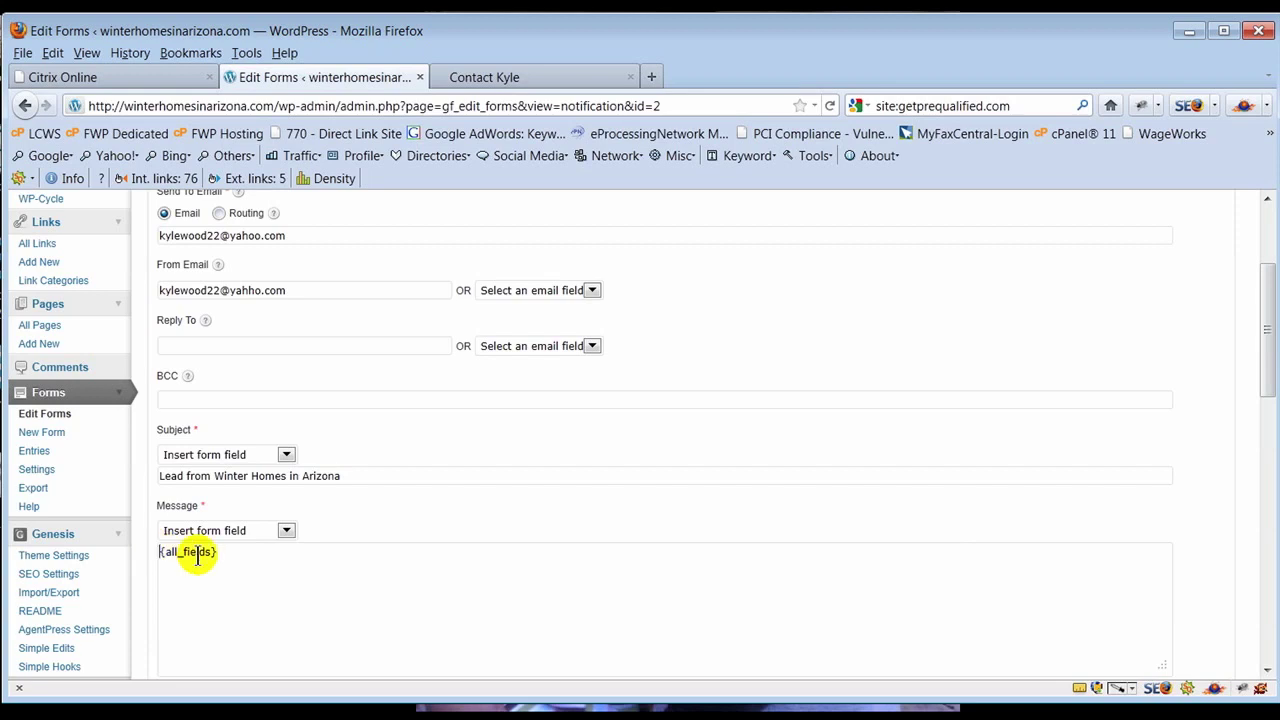
pyautogui.scroll(-5, 310, 588)
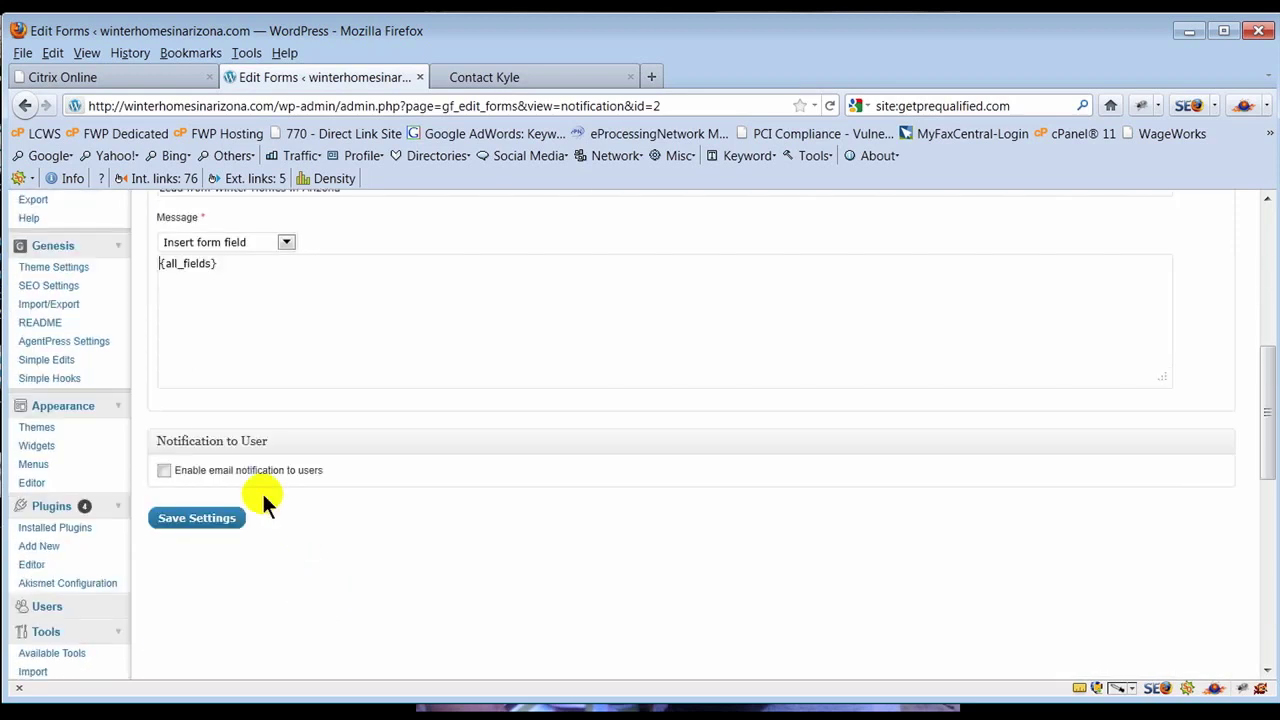
pyautogui.click(164, 471)
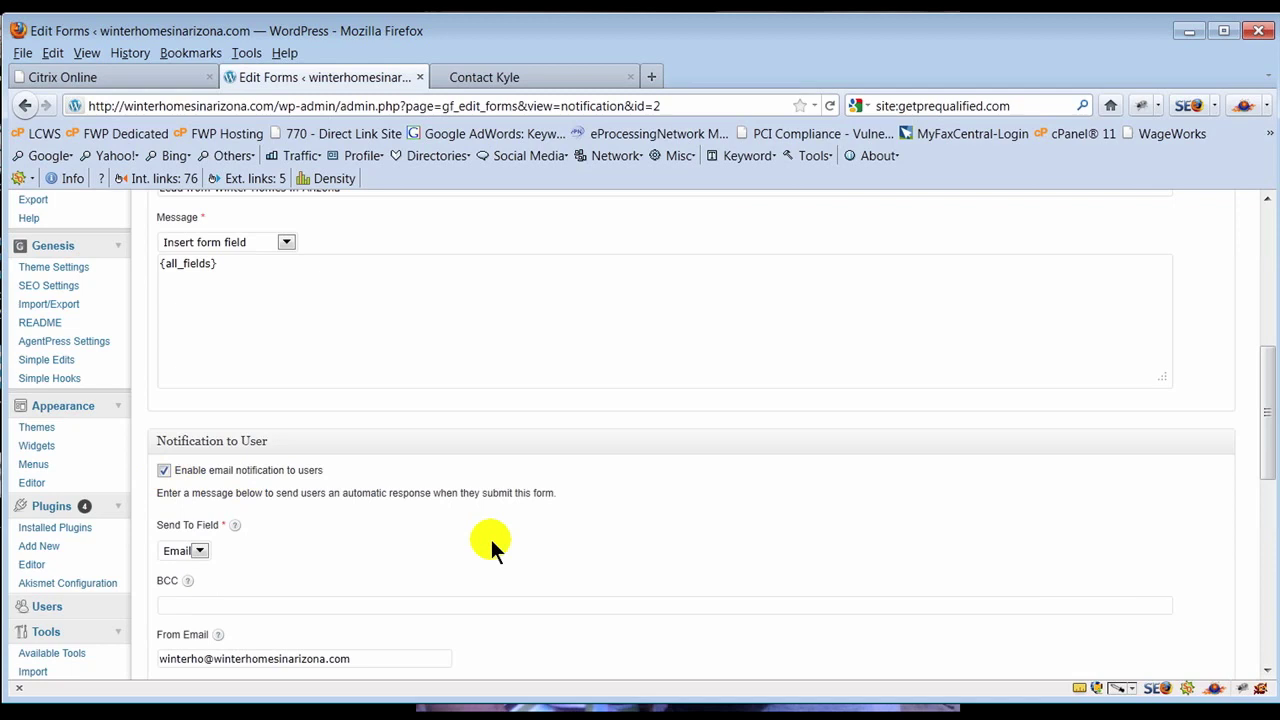
# Step: Fill the user notification's BCC, From Email and Reply To with the same Yahoo e-mail address
pyautogui.scroll(-3, 490, 536)
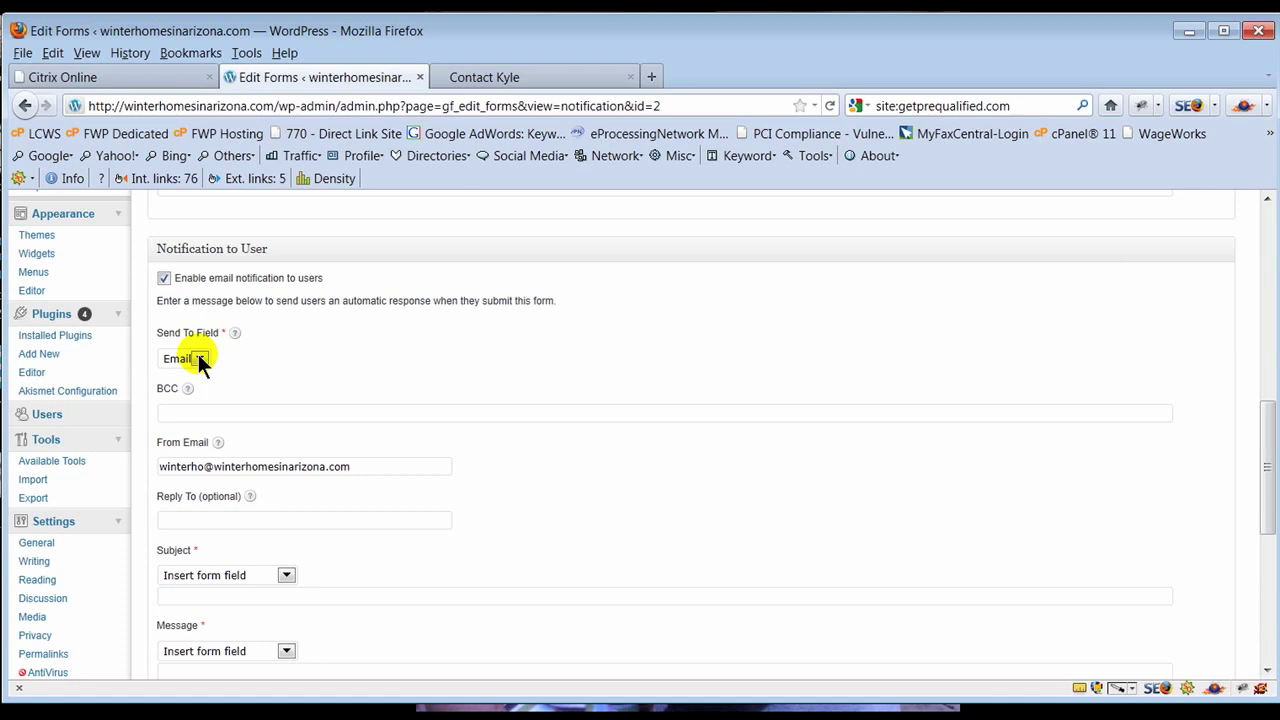
pyautogui.click(210, 413)
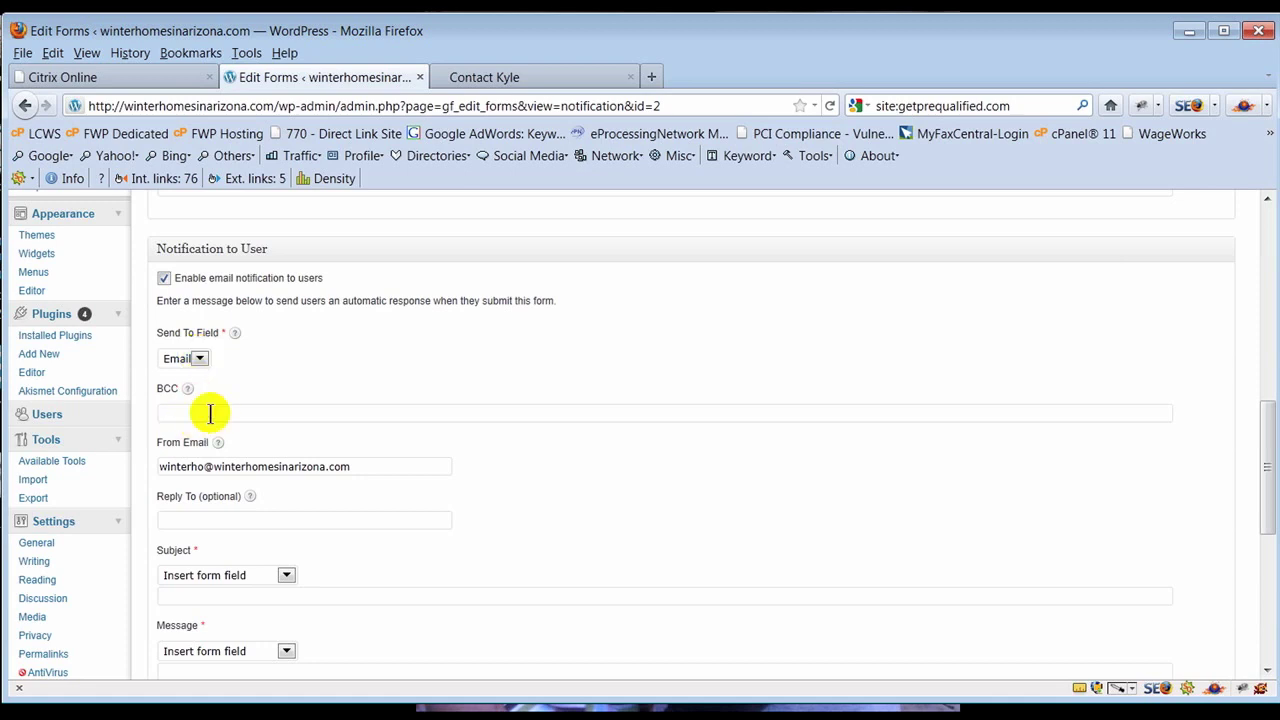
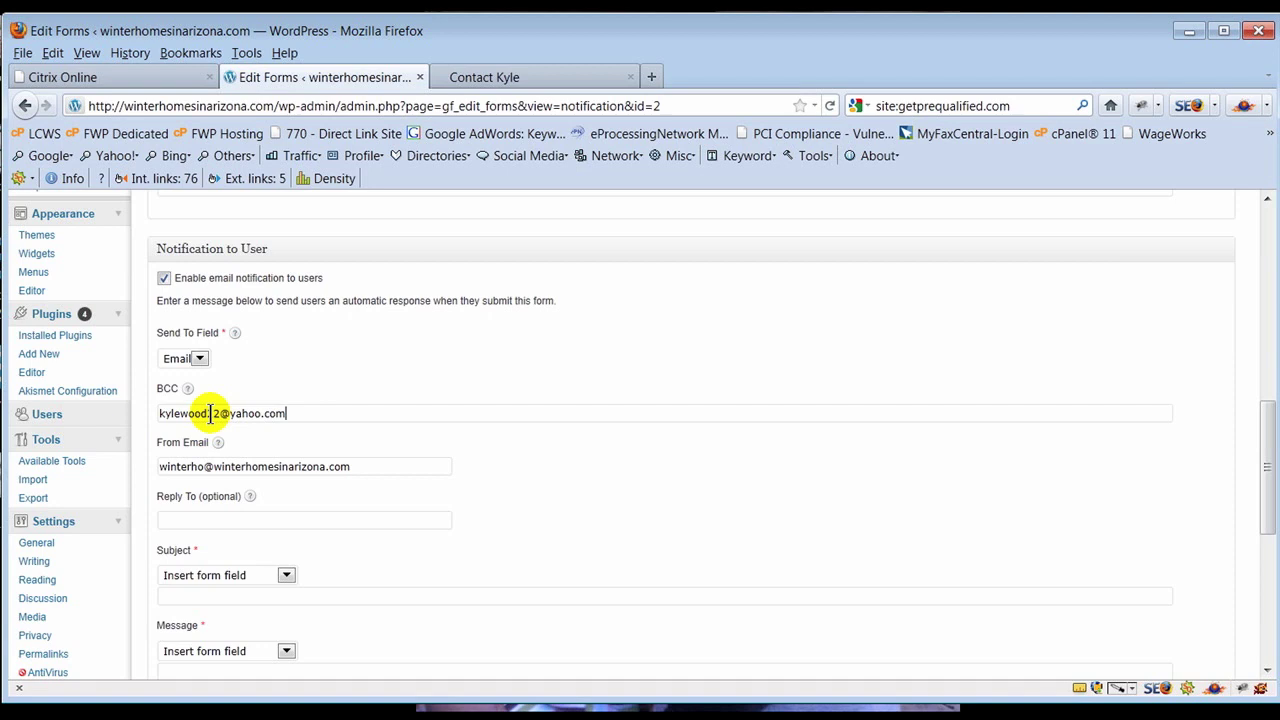
pyautogui.tripleClick(299, 413)
pyautogui.hotkey('ctrl', 'c')
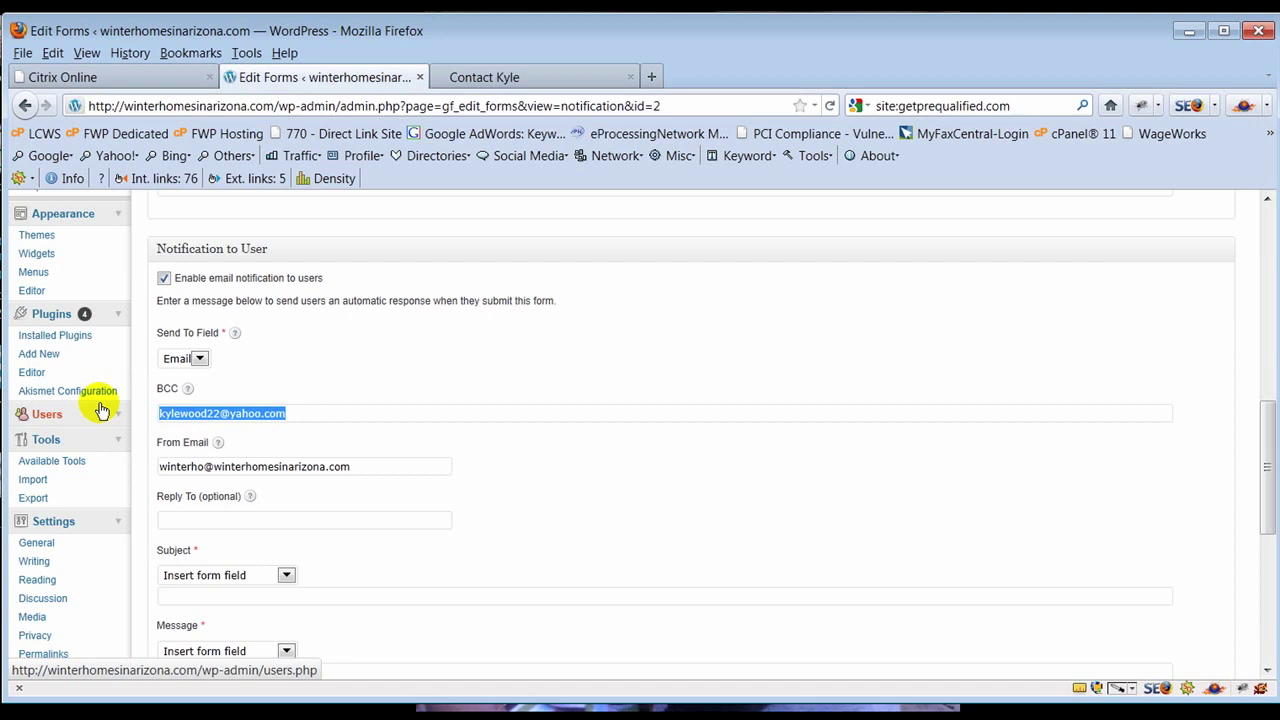
pyautogui.tripleClick(386, 466)
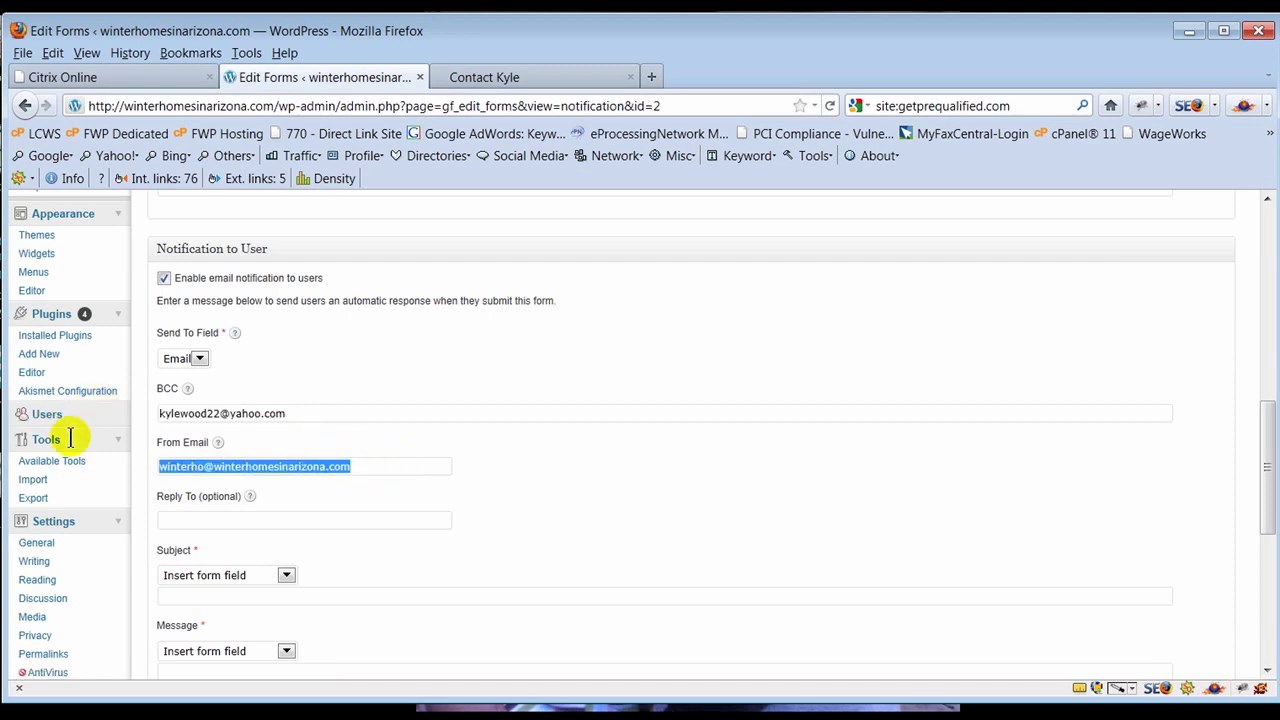
pyautogui.hotkey('ctrl', 'v')
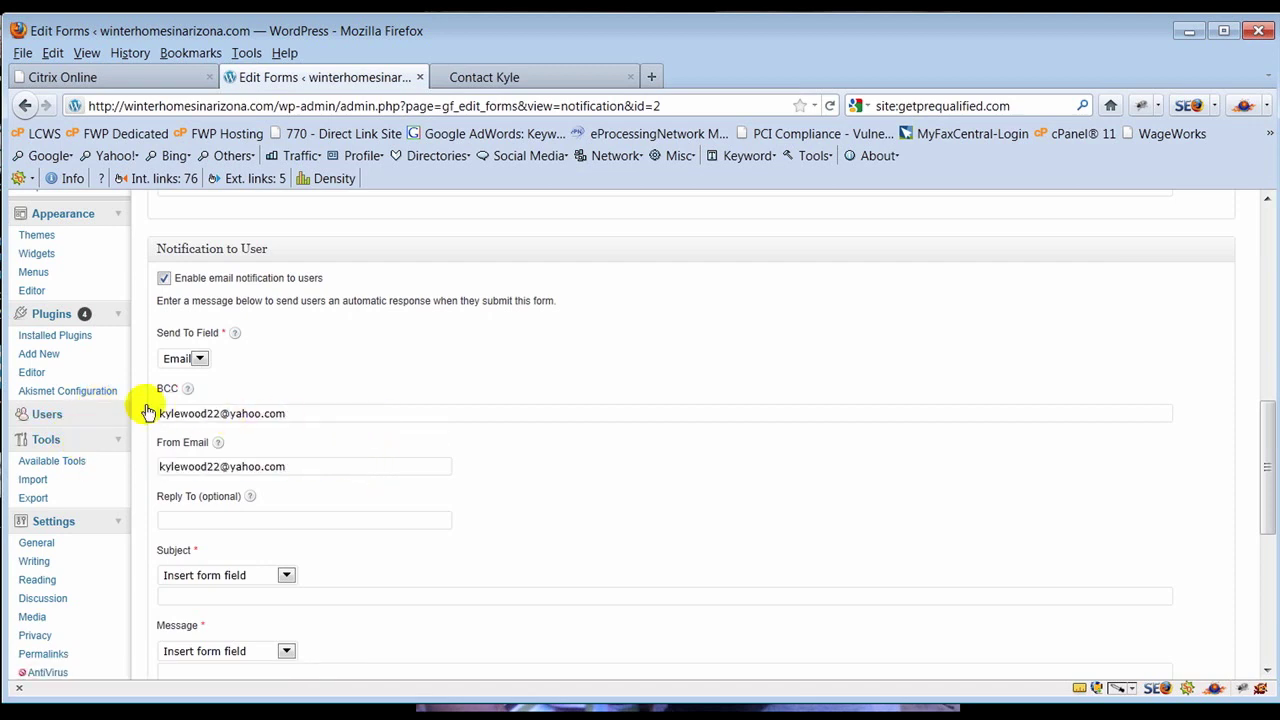
pyautogui.scroll(-3, 422, 465)
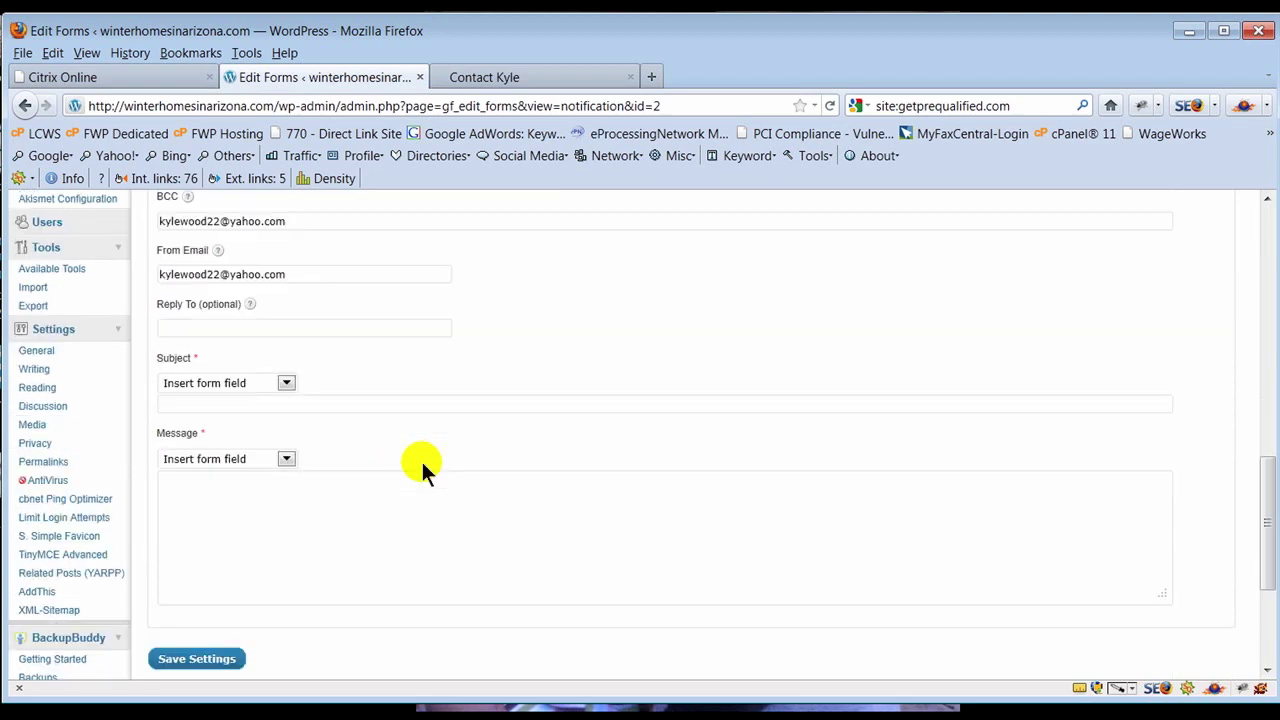
pyautogui.click(279, 328)
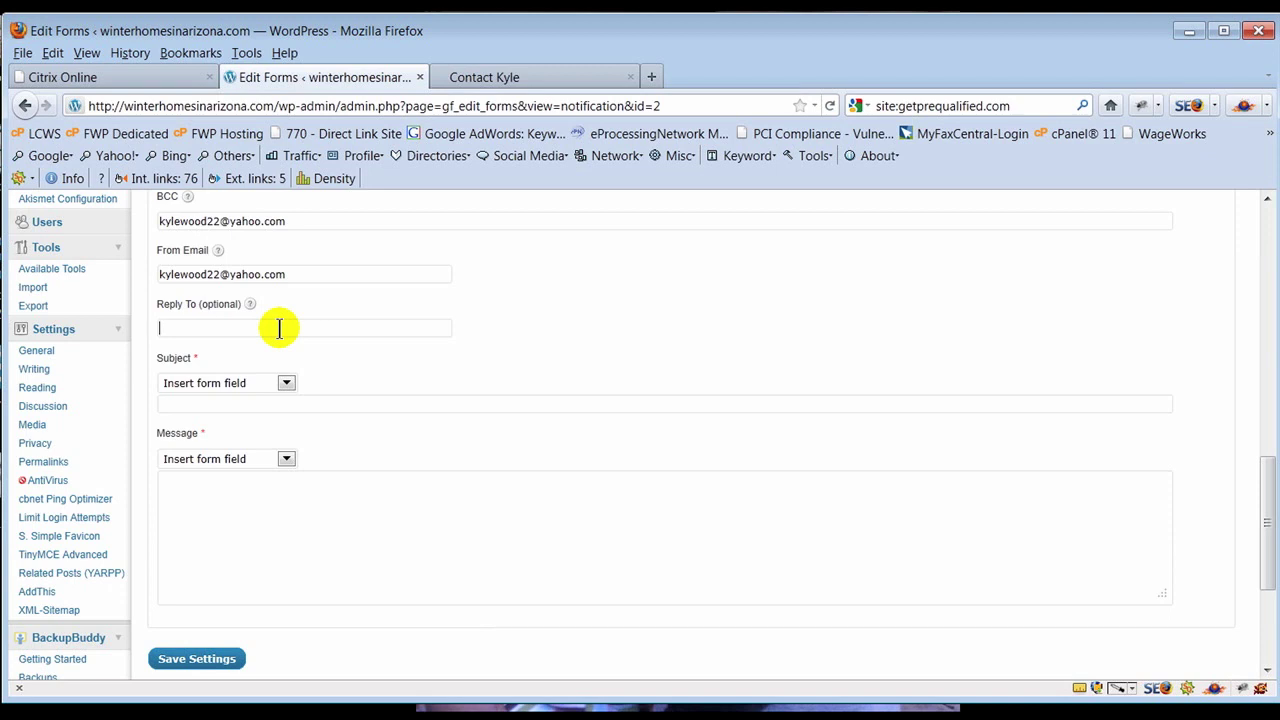
pyautogui.hotkey('ctrl', 'v')
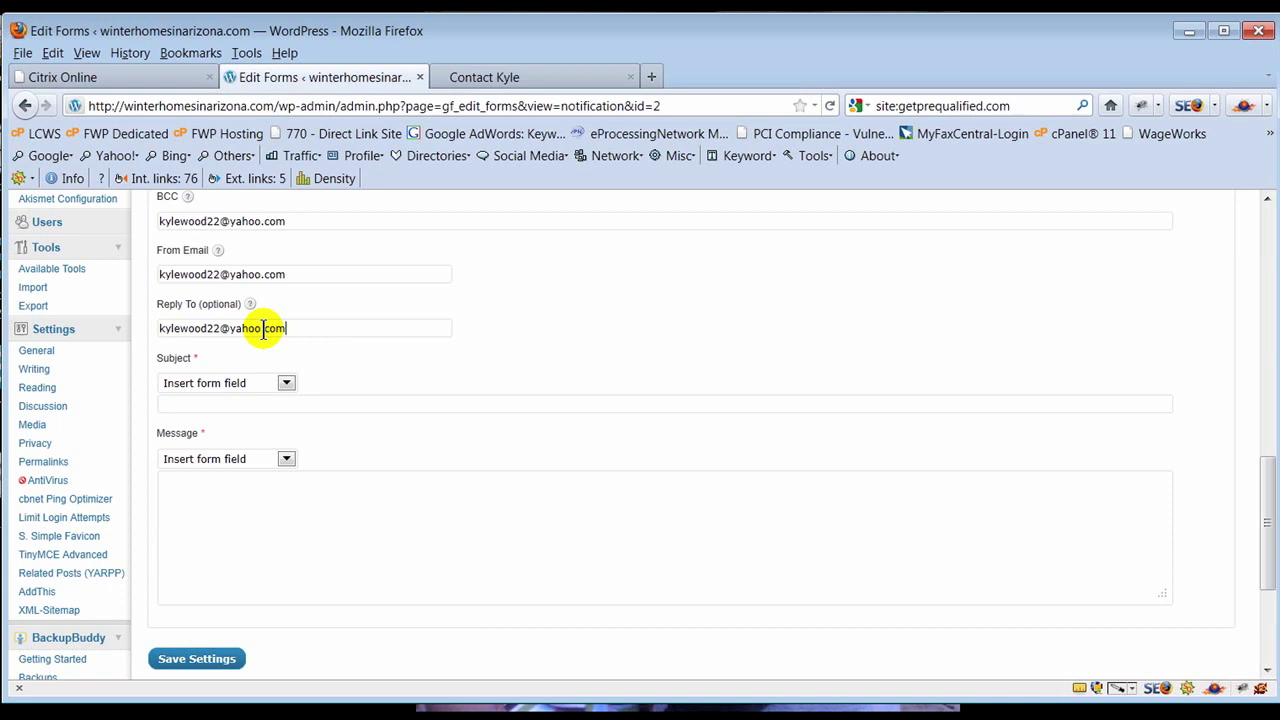
pyautogui.click(216, 405)
# Step: Type the subject 'Your inquiry from Winter Homes in Arizona website', correcting the typos
pyautogui.write('You ')
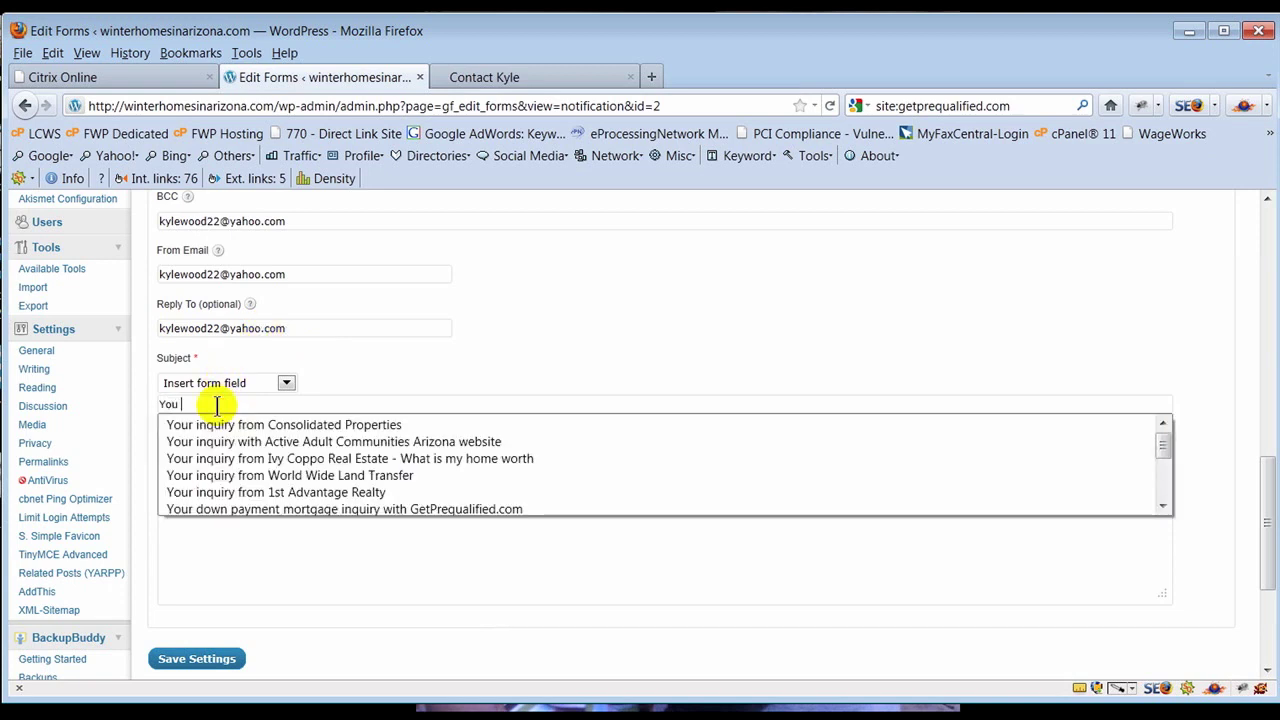
pyautogui.write('r inquir')
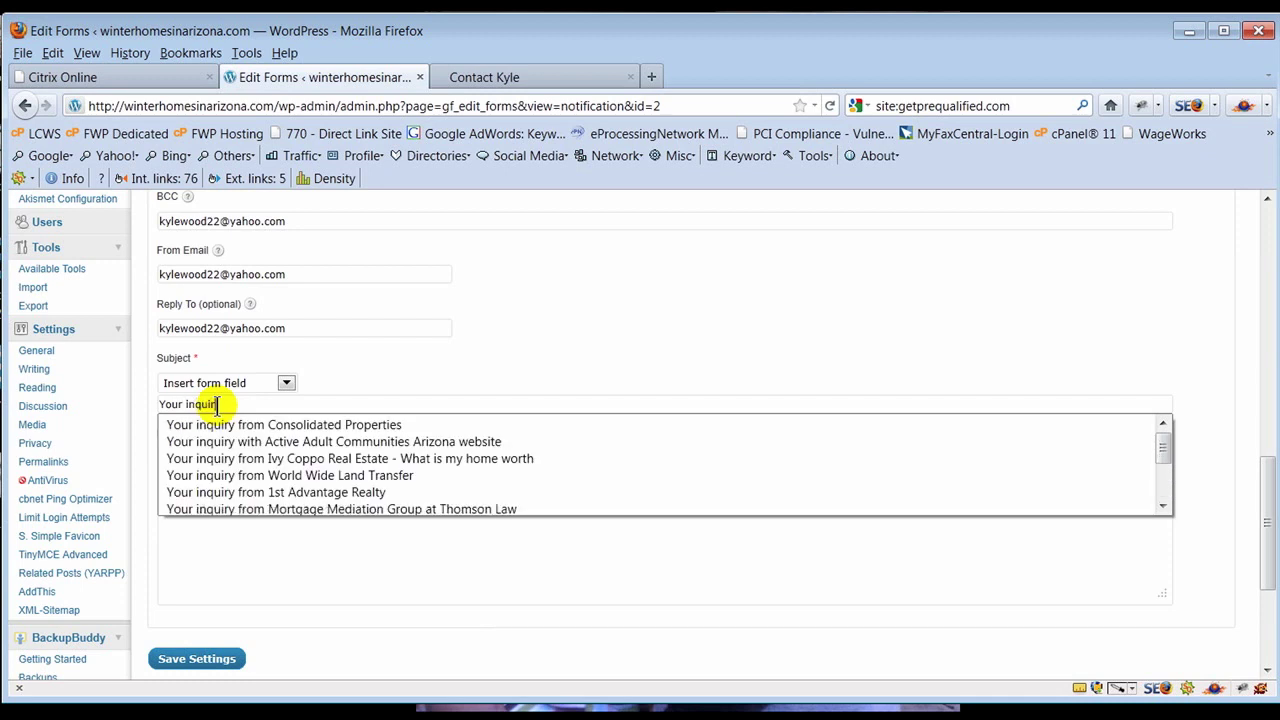
pyautogui.write('y from Air')
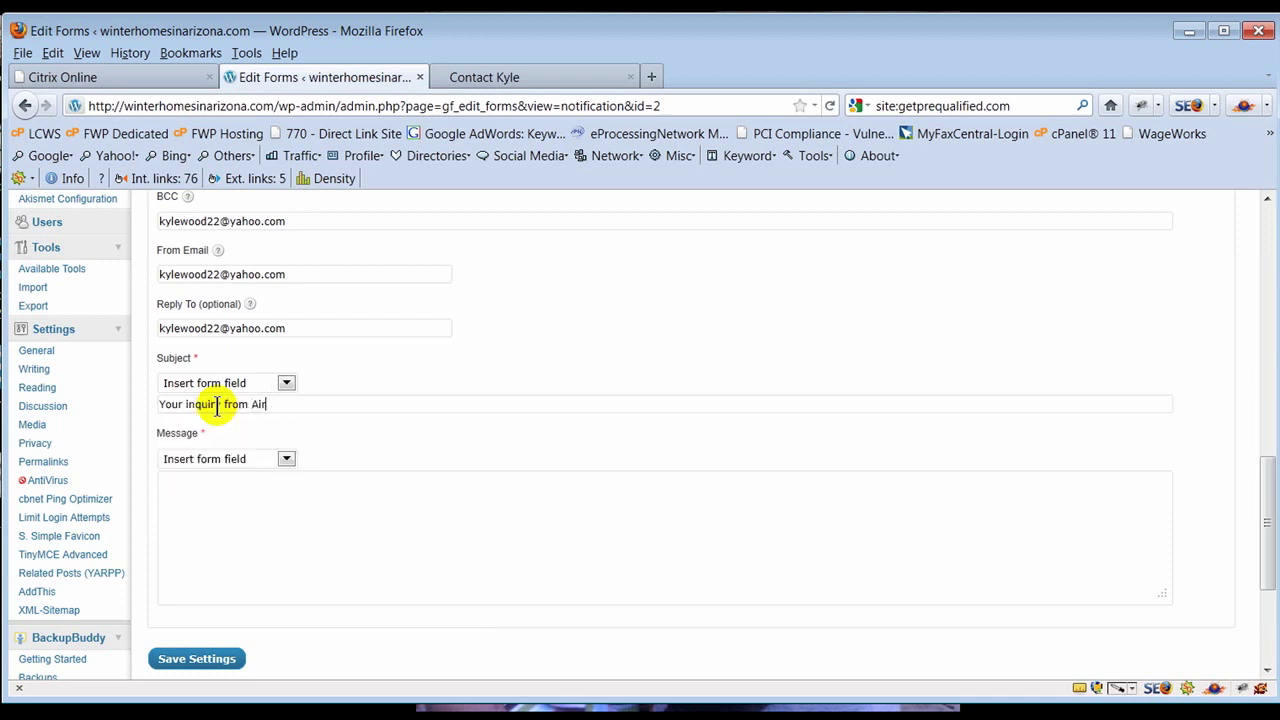
pyautogui.write('zona W')
pyautogui.write('inters Home')
pyautogui.press('BackSpace')
pyautogui.press('BackSpace')
pyautogui.press('BackSpace')
pyautogui.press('BackSpace')
pyautogui.press('BackSpace')
pyautogui.write('Homes in')
pyautogui.press('BackSpace')
pyautogui.press('BackSpace')
pyautogui.press('BackSpace')
pyautogui.press('BackSpace')
pyautogui.press('BackSpace')
pyautogui.press('BackSpace')
pyautogui.press('BackSpace')
pyautogui.press('BackSpace')
pyautogui.press('BackSpace')
pyautogui.press('BackSpace')
pyautogui.write('Win')
pyautogui.write('ter Homes in A')
pyautogui.write('rizona')
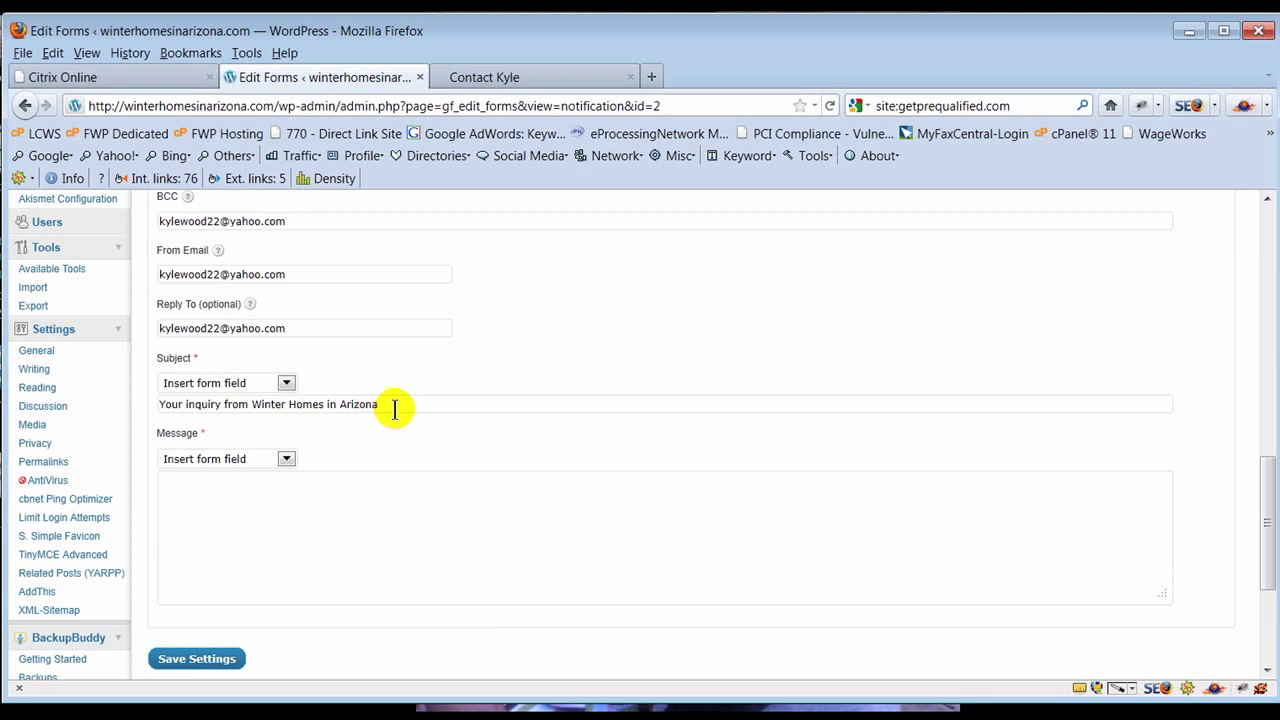
pyautogui.write('website')
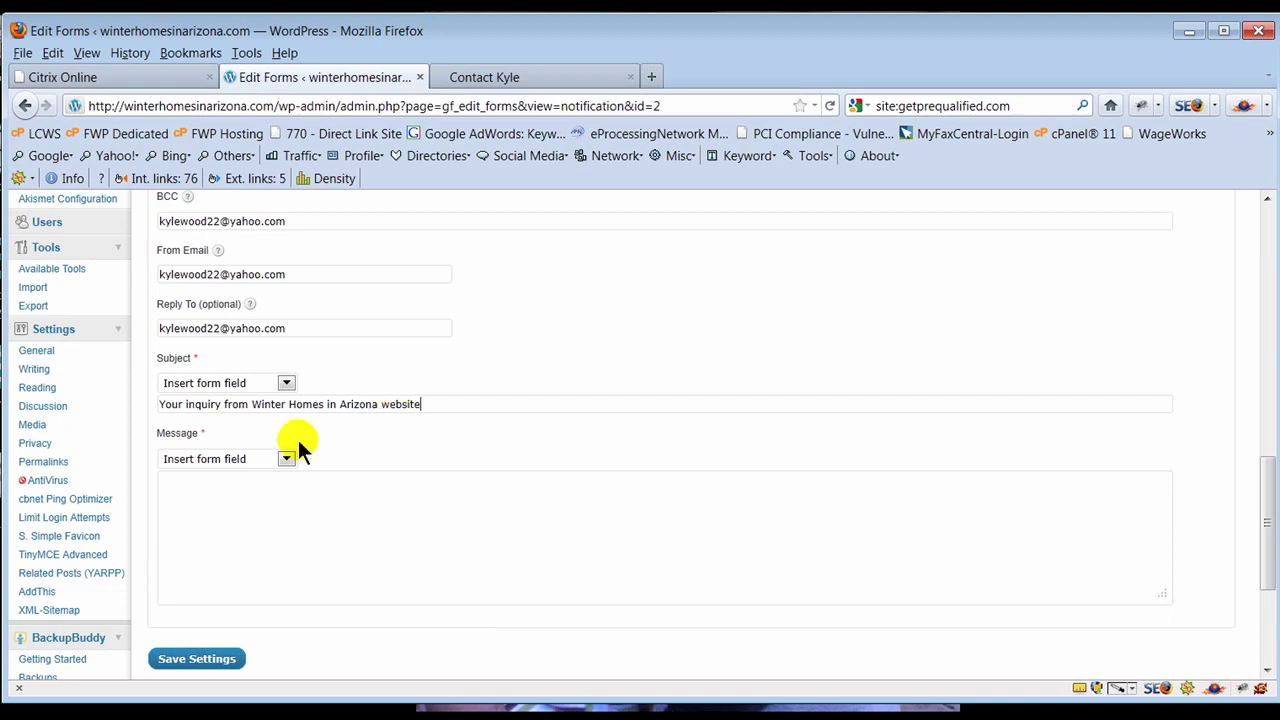
pyautogui.click(286, 460)
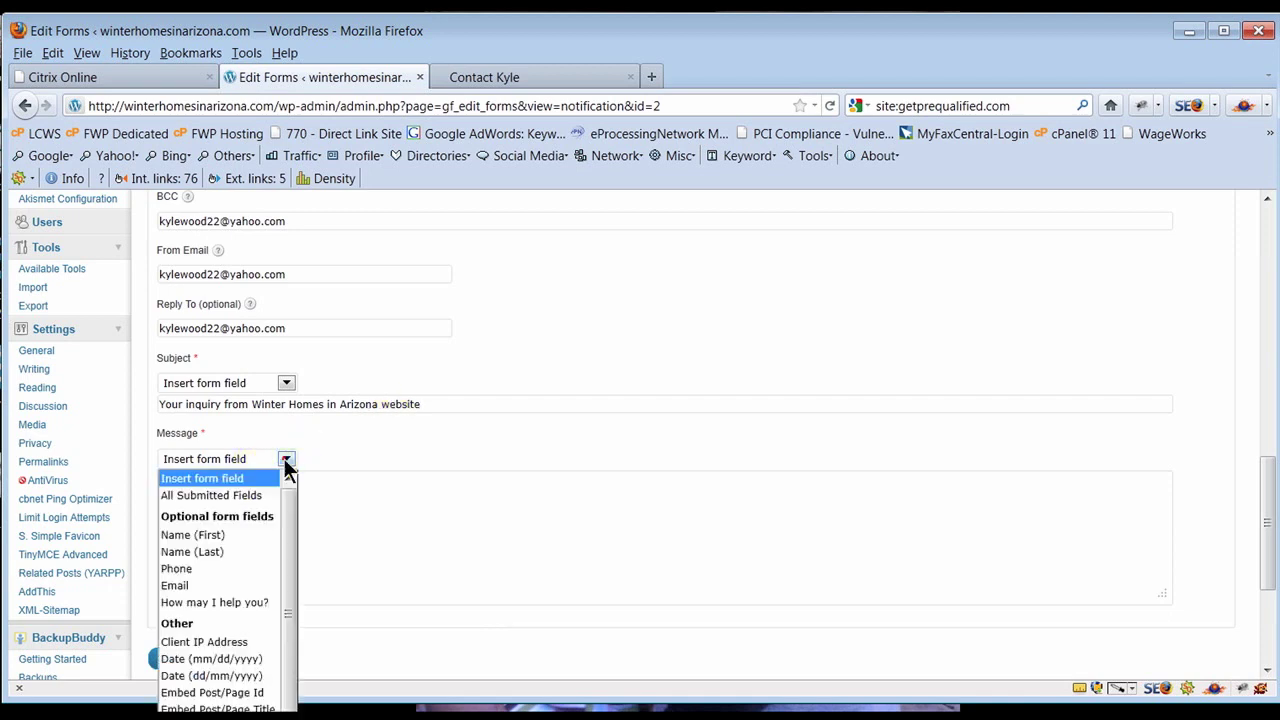
# Step: Insert {all_fields} into the message, preceded by a 'Thanks for contacting me…' sentence on its own line
pyautogui.click(204, 495)
pyautogui.click(160, 480)
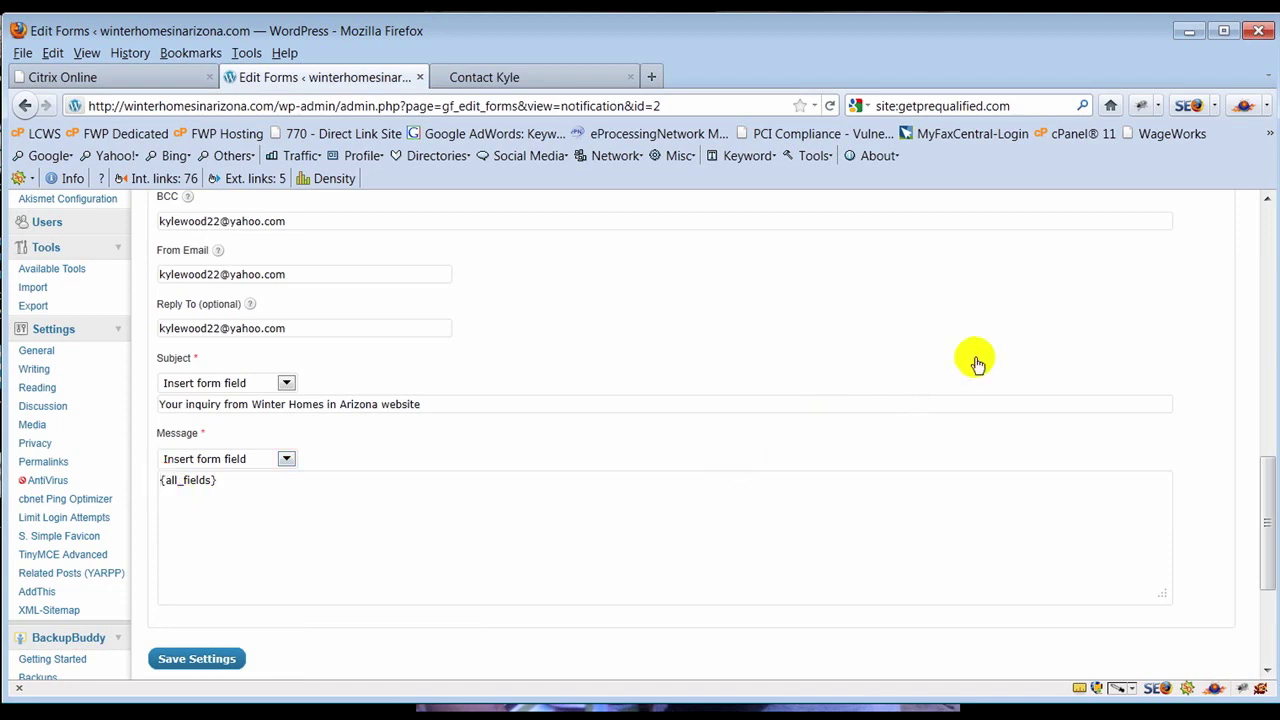
pyautogui.write('Thanks ')
pyautogui.write('for contacting me')
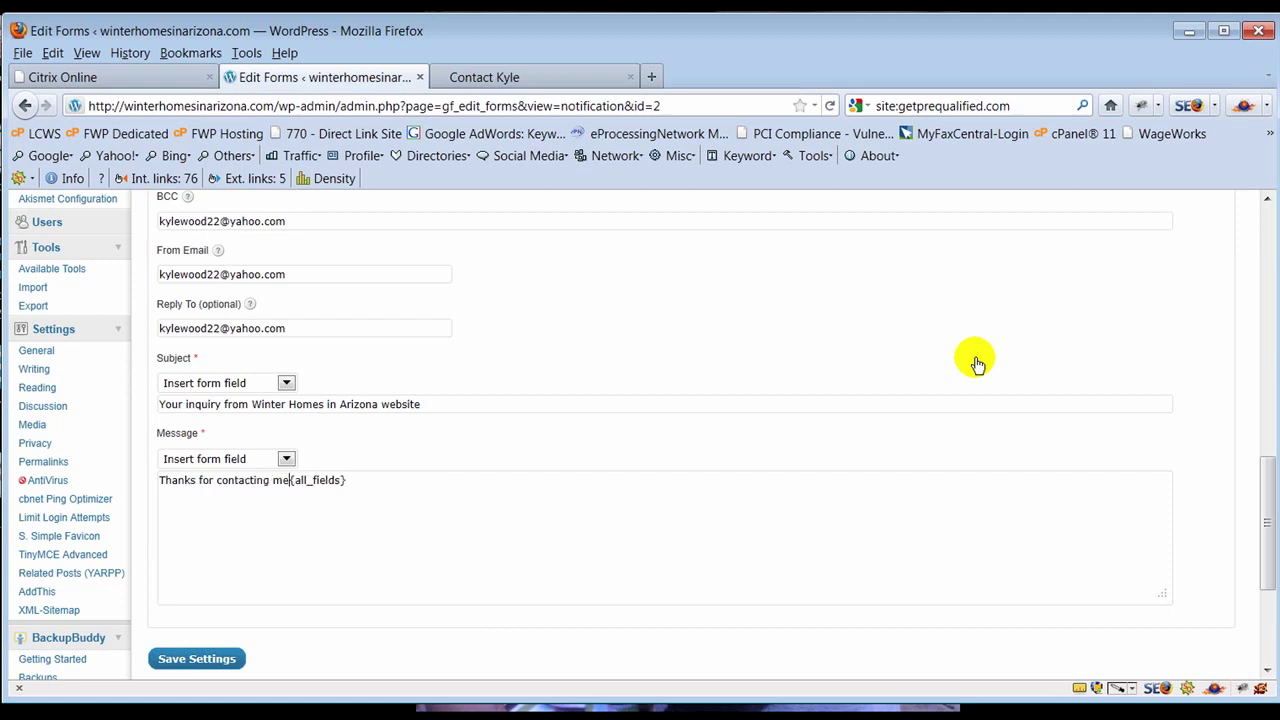
pyautogui.press('BackSpace')
pyautogui.write('. I will')
pyautogui.write(' contact ')
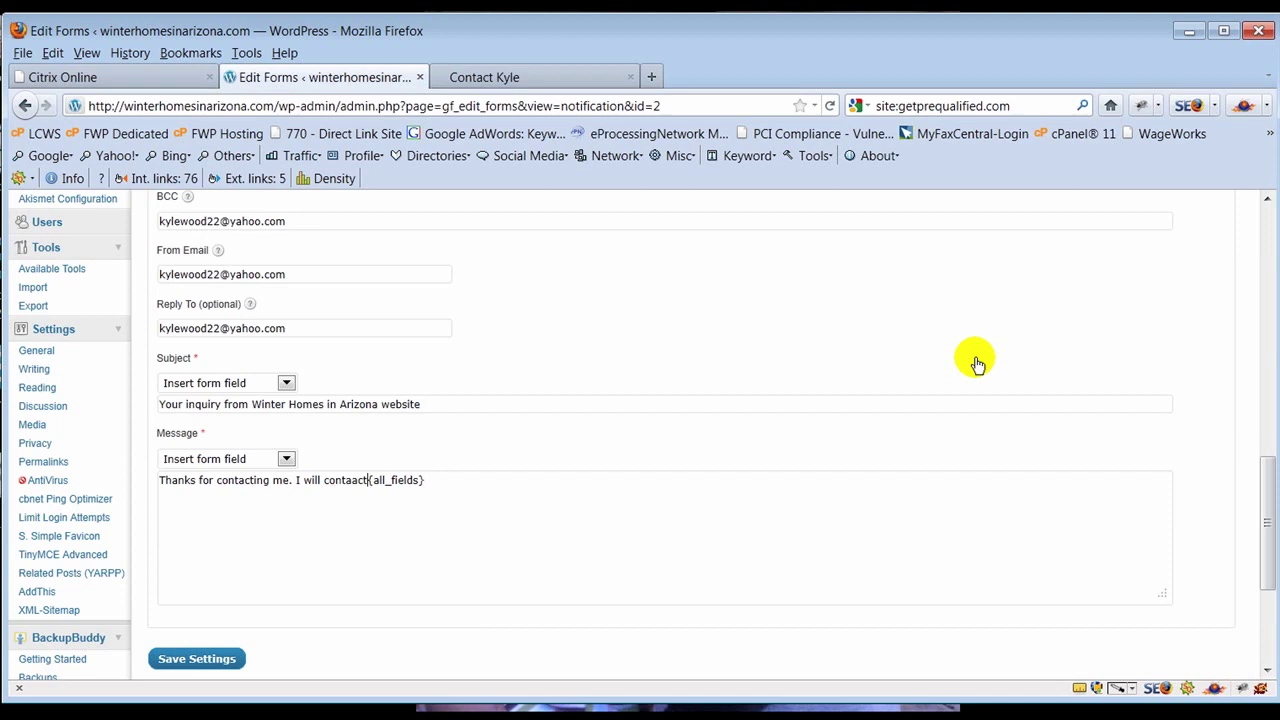
pyautogui.write('you shortl')
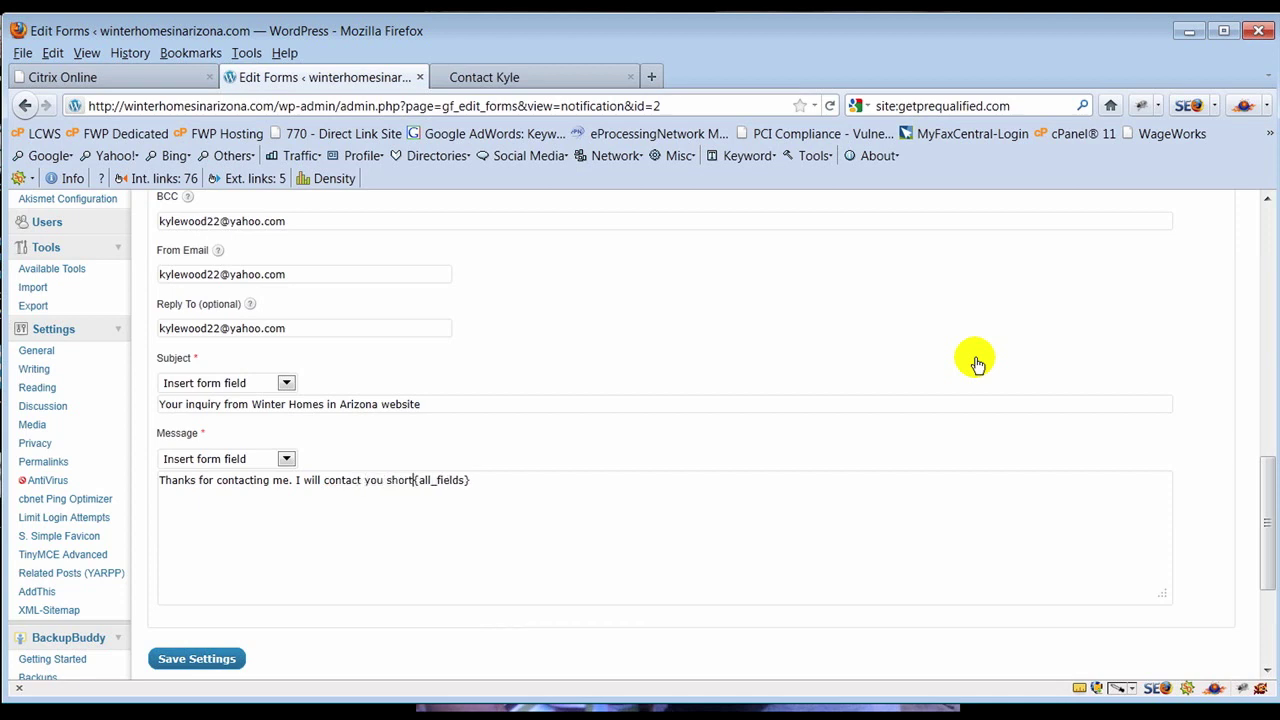
pyautogui.write('y at the ')
pyautogui.write('cont')
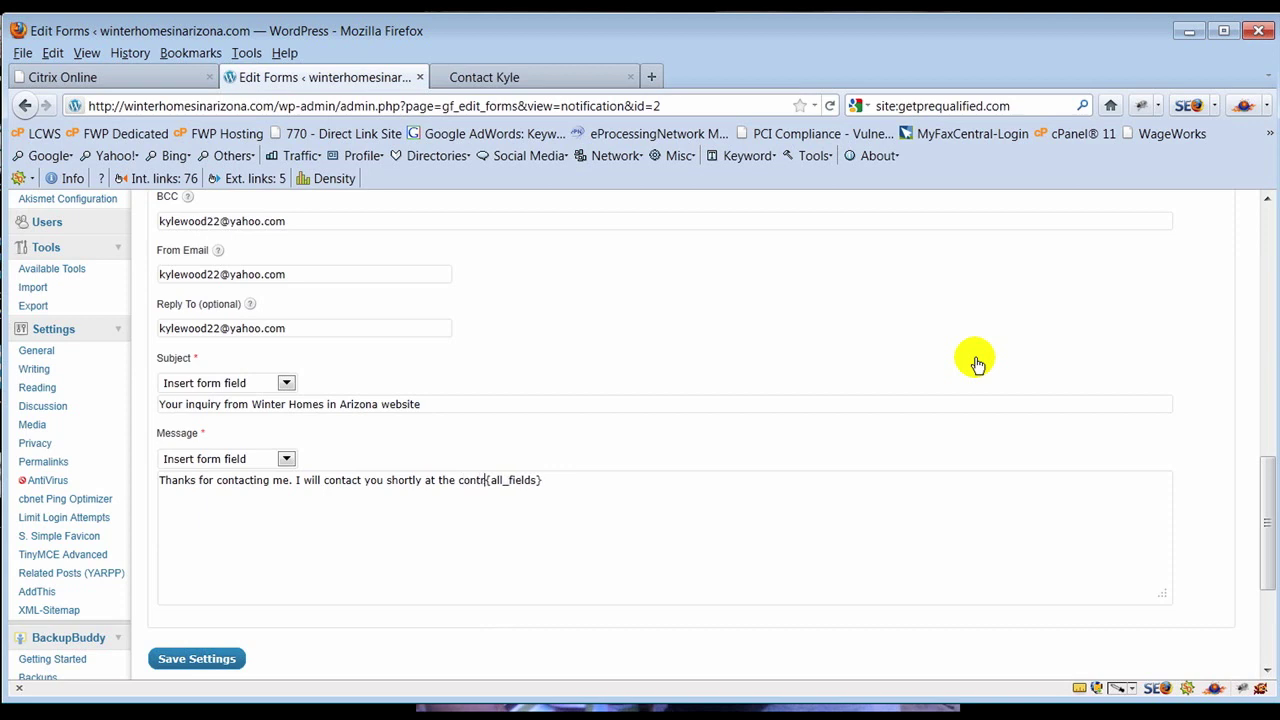
pyautogui.write('act information')
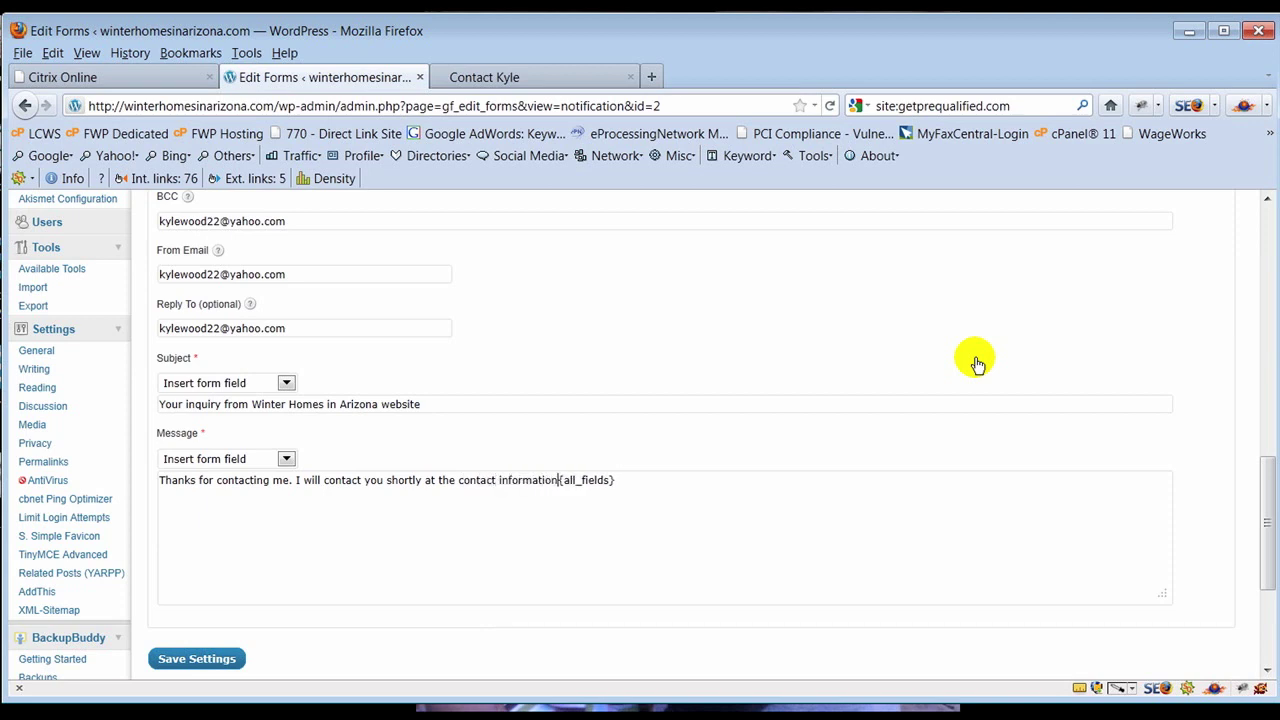
pyautogui.write(' you supplie')
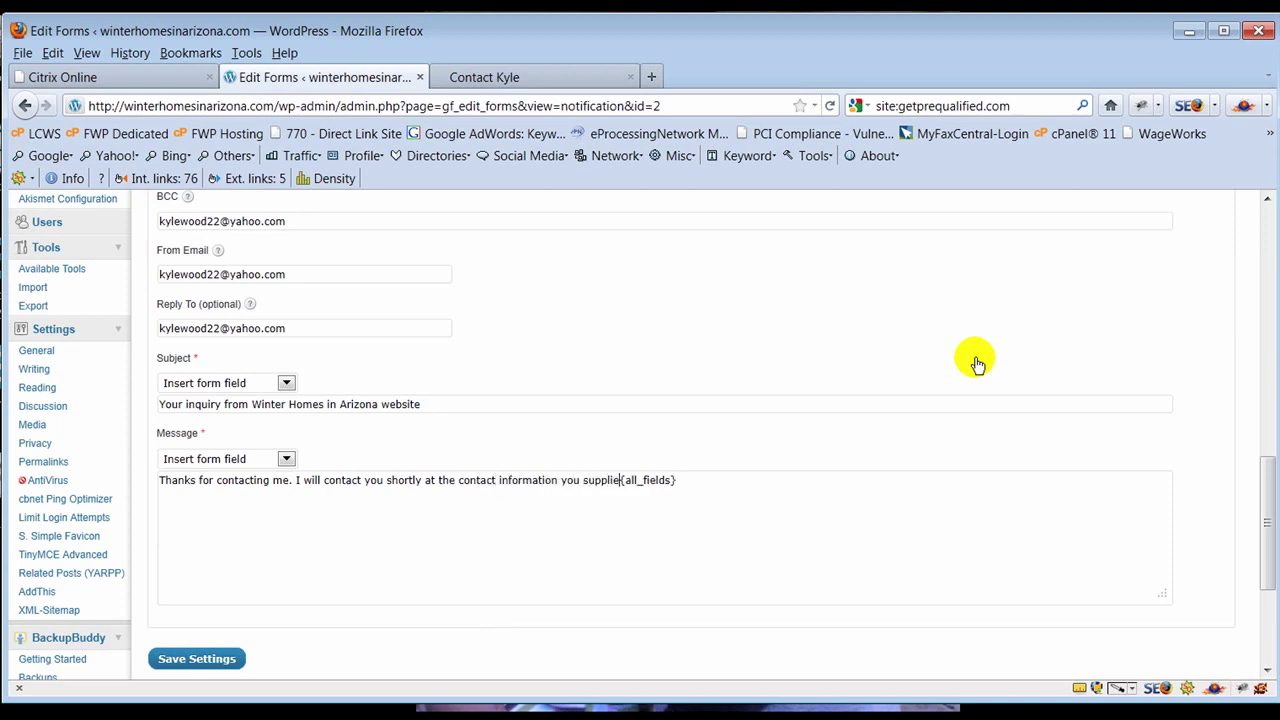
pyautogui.write('d ')
pyautogui.write('found below.')
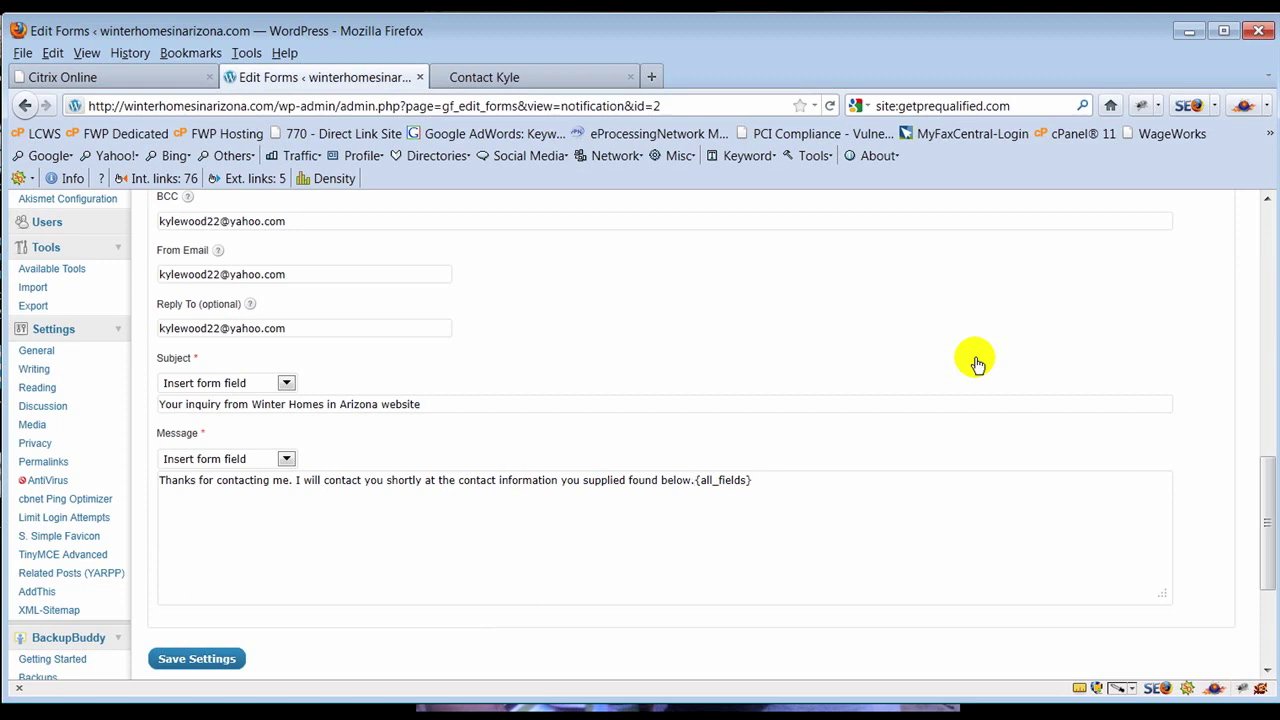
pyautogui.press('Return')
pyautogui.press('Return')
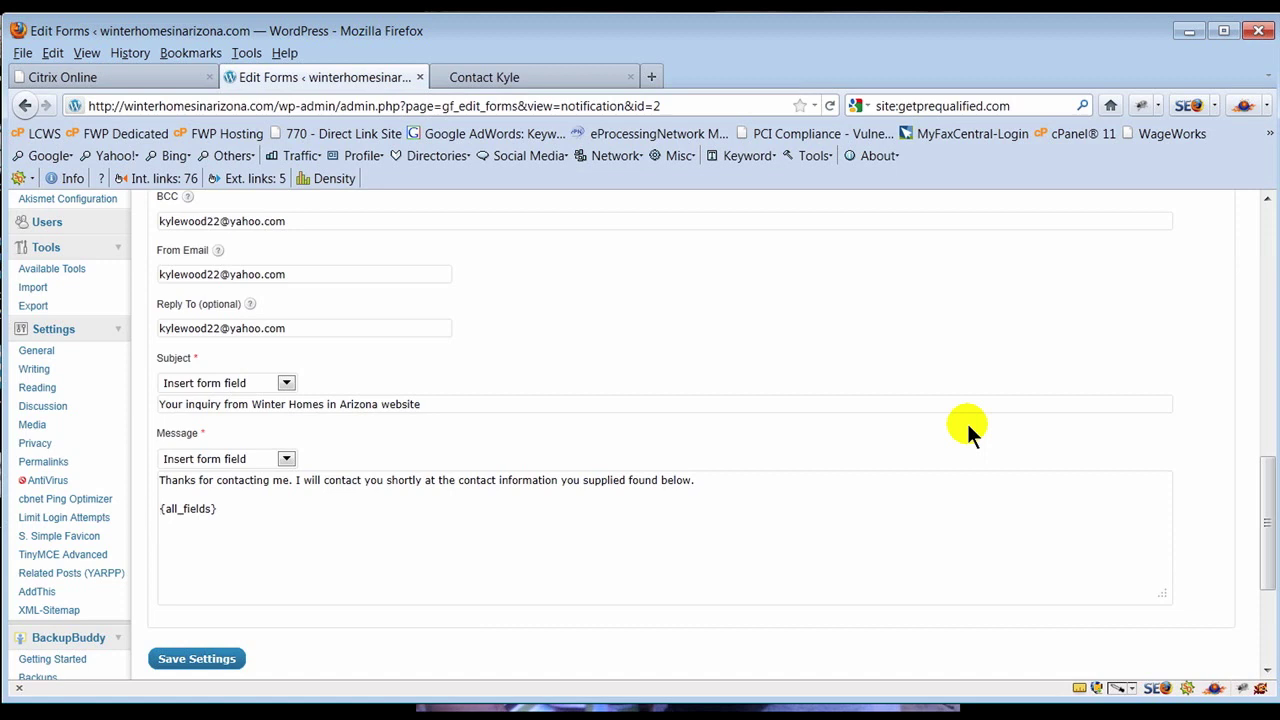
# Step: Save the user notification settings
pyautogui.click(259, 511)
pyautogui.scroll(-3, 262, 512)
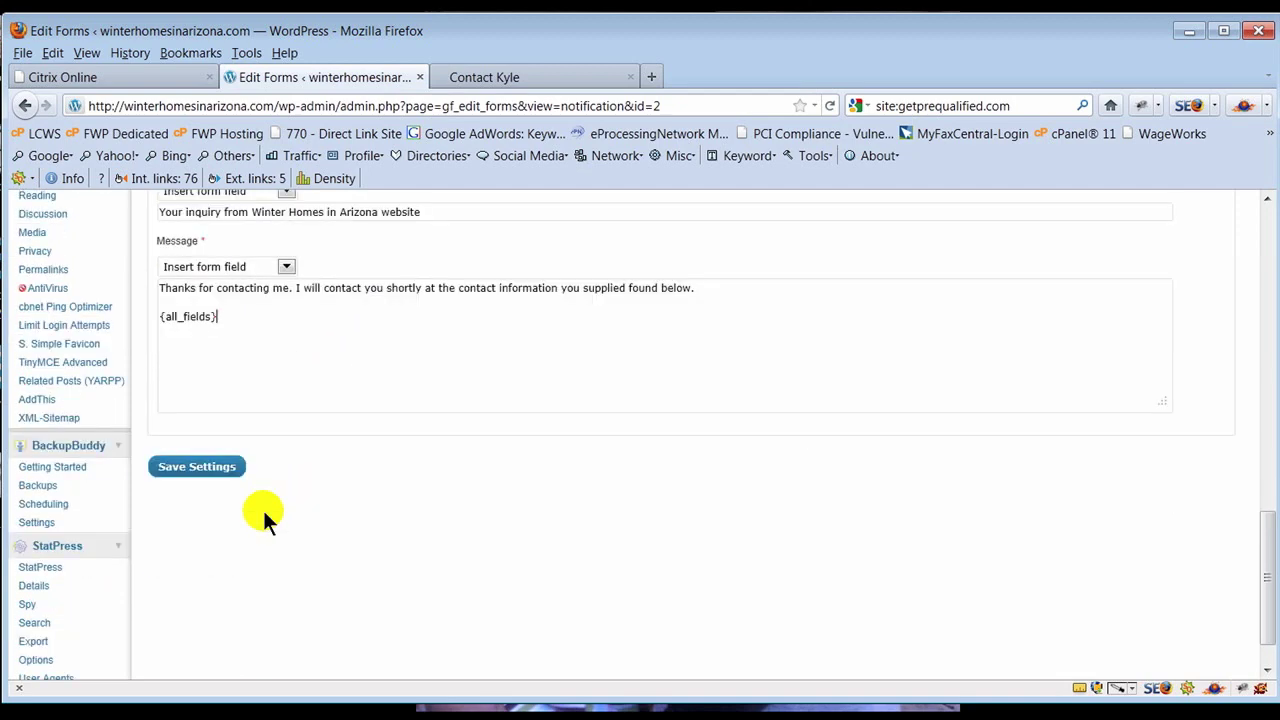
pyautogui.scroll(4, 262, 512)
pyautogui.scroll(7, 262, 512)
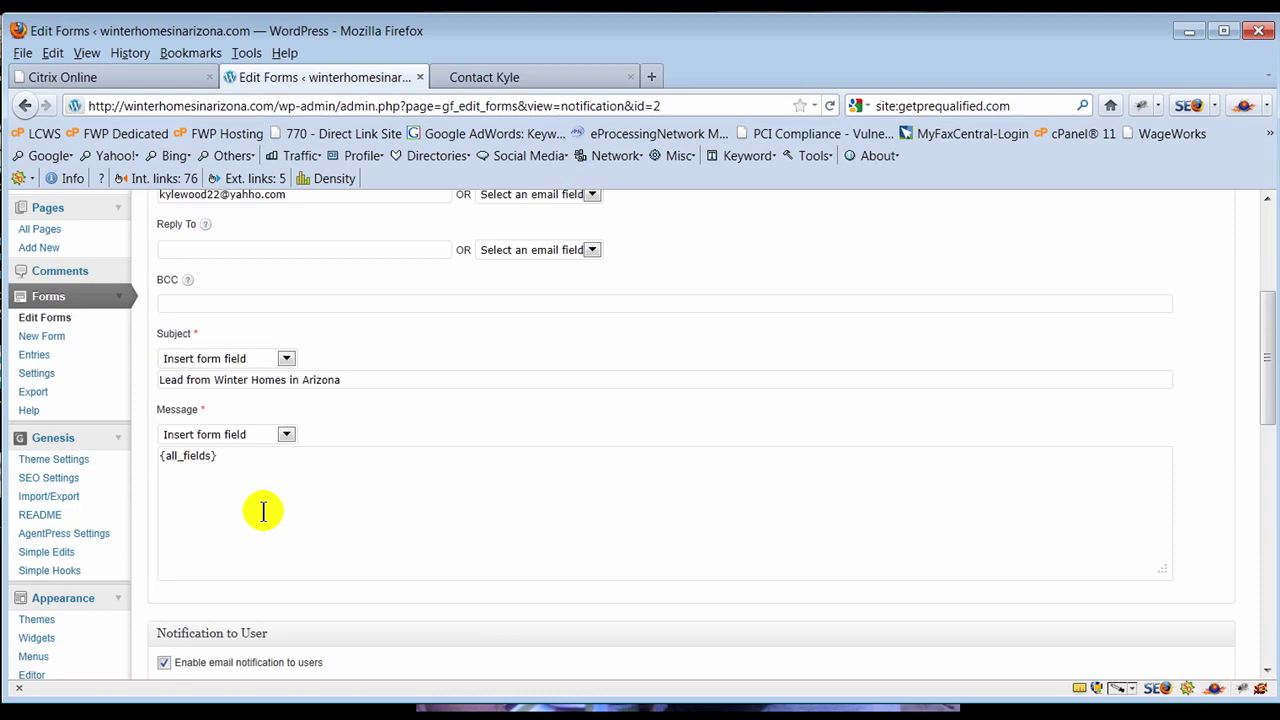
pyautogui.scroll(5, 265, 517)
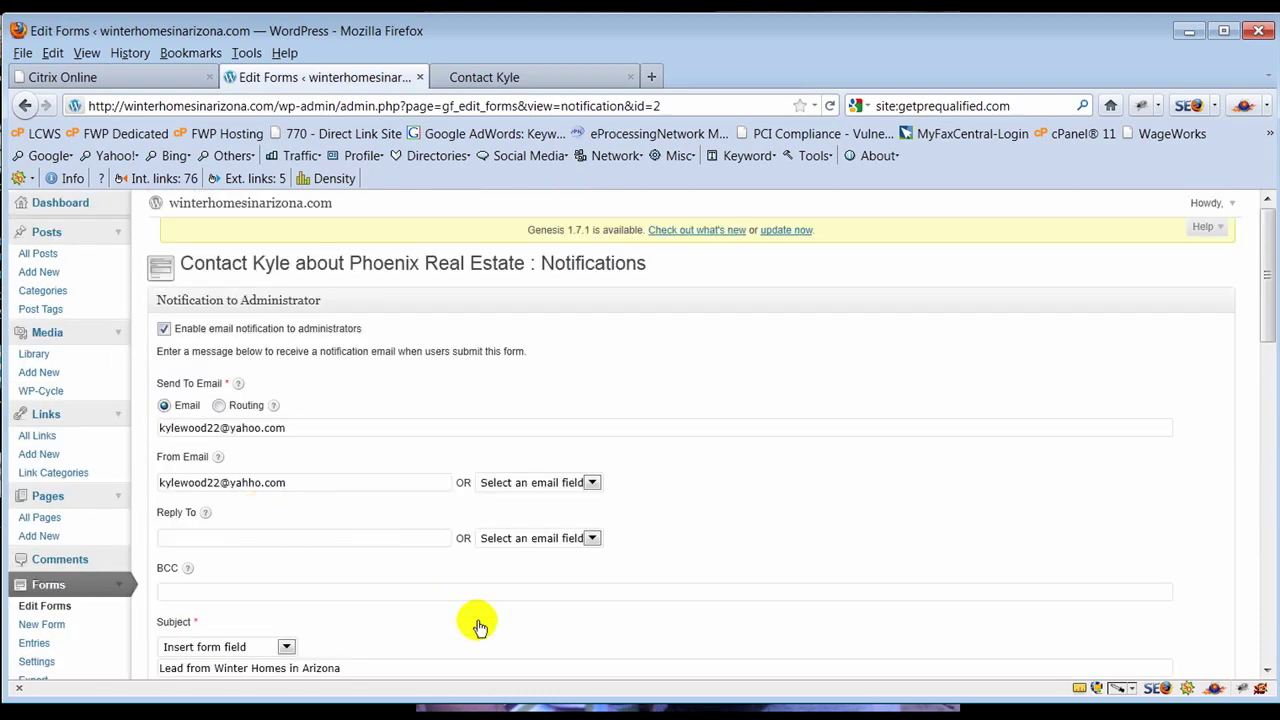
pyautogui.scroll(-7, 1035, 545)
pyautogui.scroll(-10, 1120, 530)
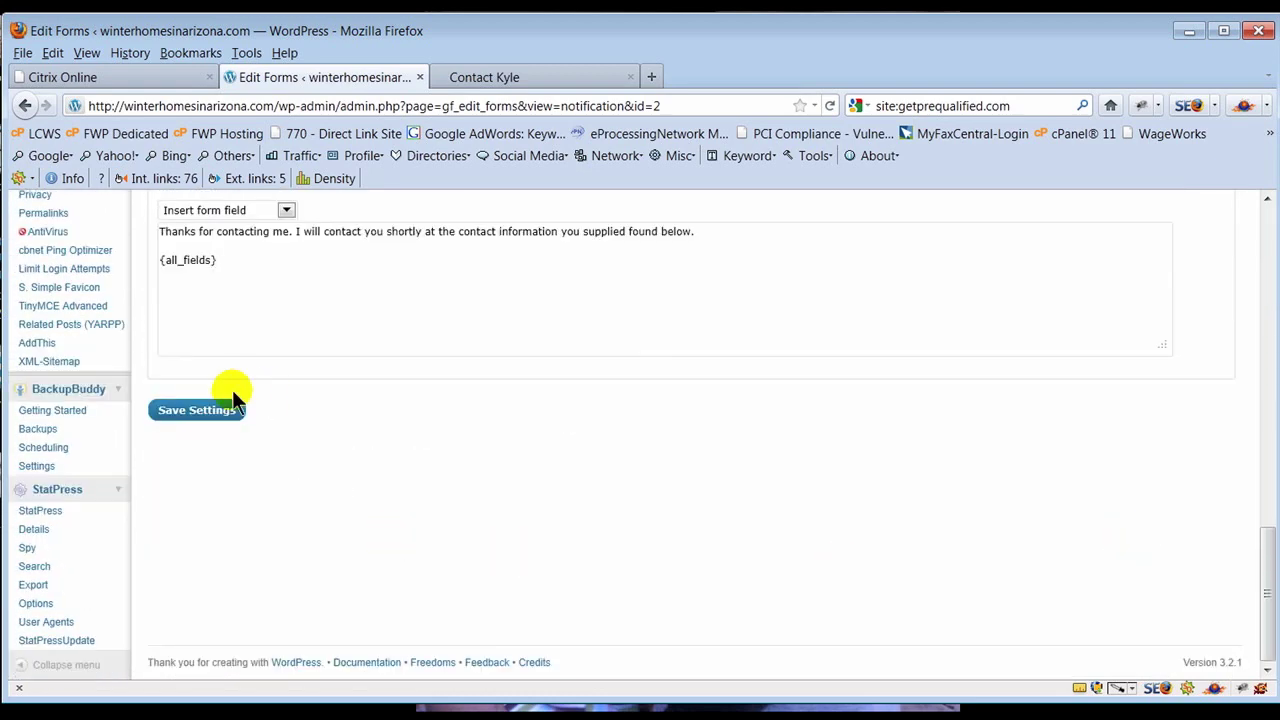
pyautogui.click(206, 418)
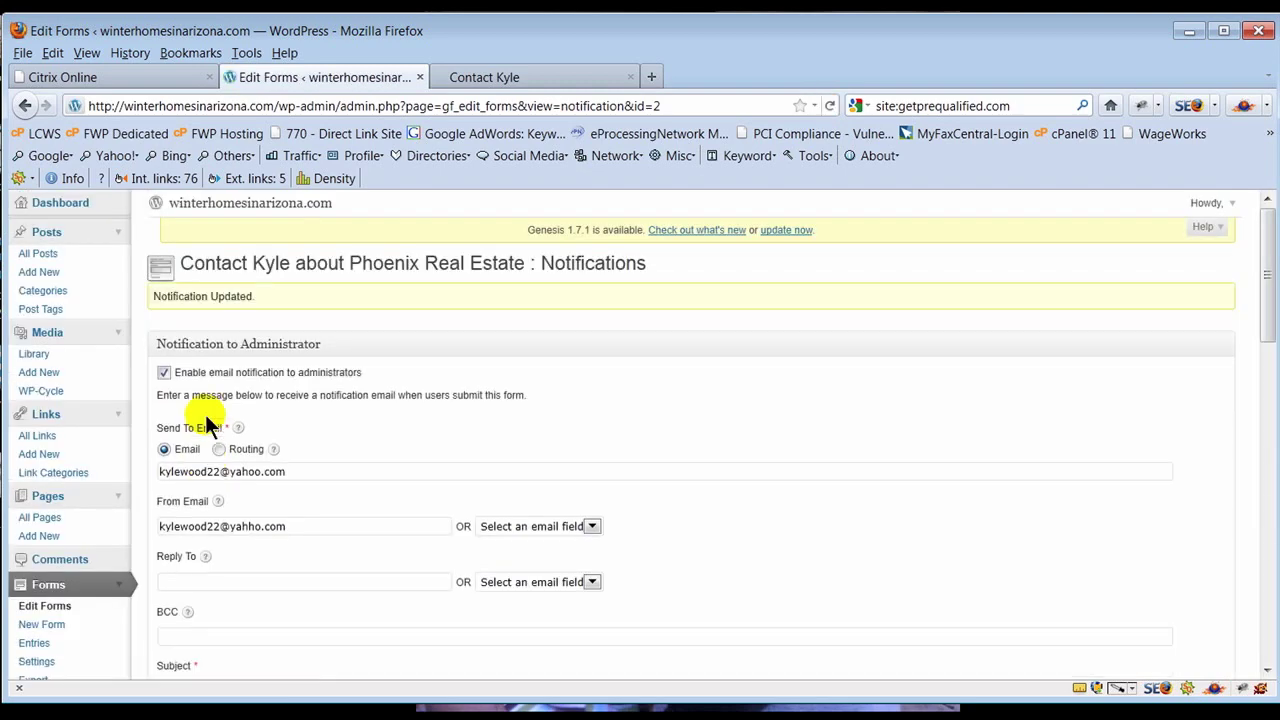
# Step: Reopen the Contact Kyle about Phoenix Real Estate form in the form editor
pyautogui.scroll(-4, 677, 425)
pyautogui.scroll(3, 677, 425)
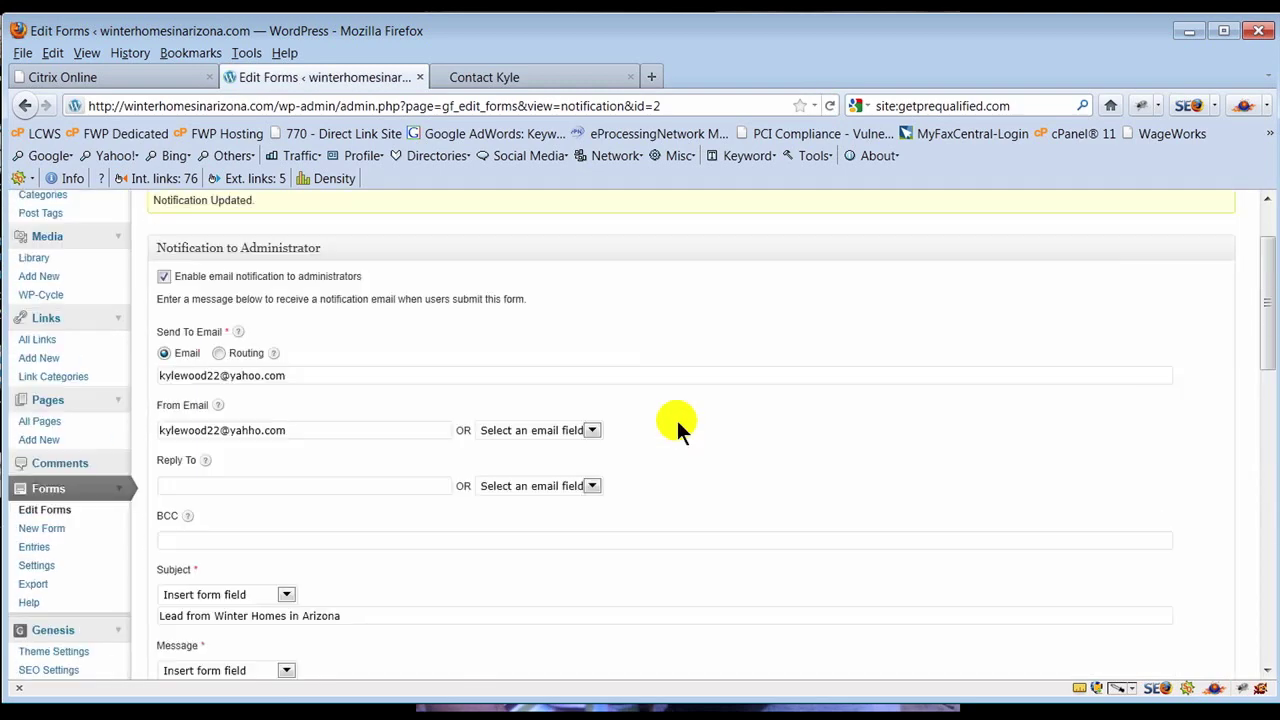
pyautogui.click(52, 511)
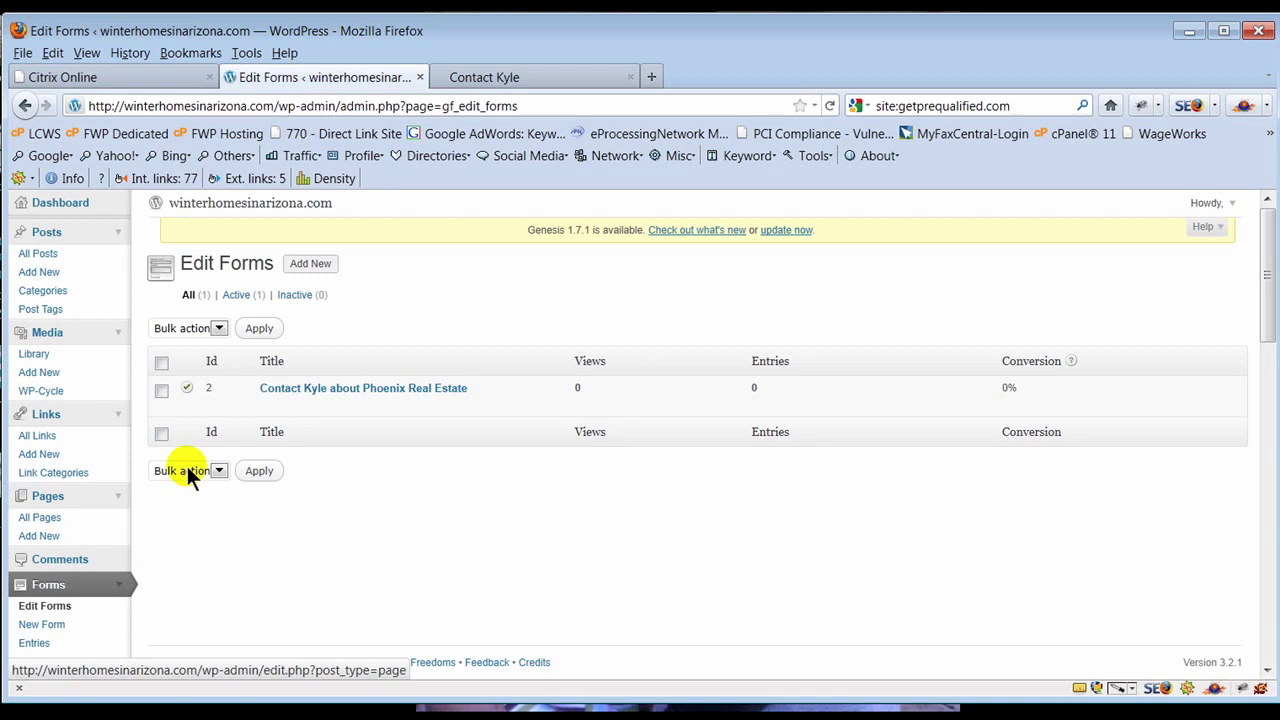
pyautogui.moveTo(268, 406)
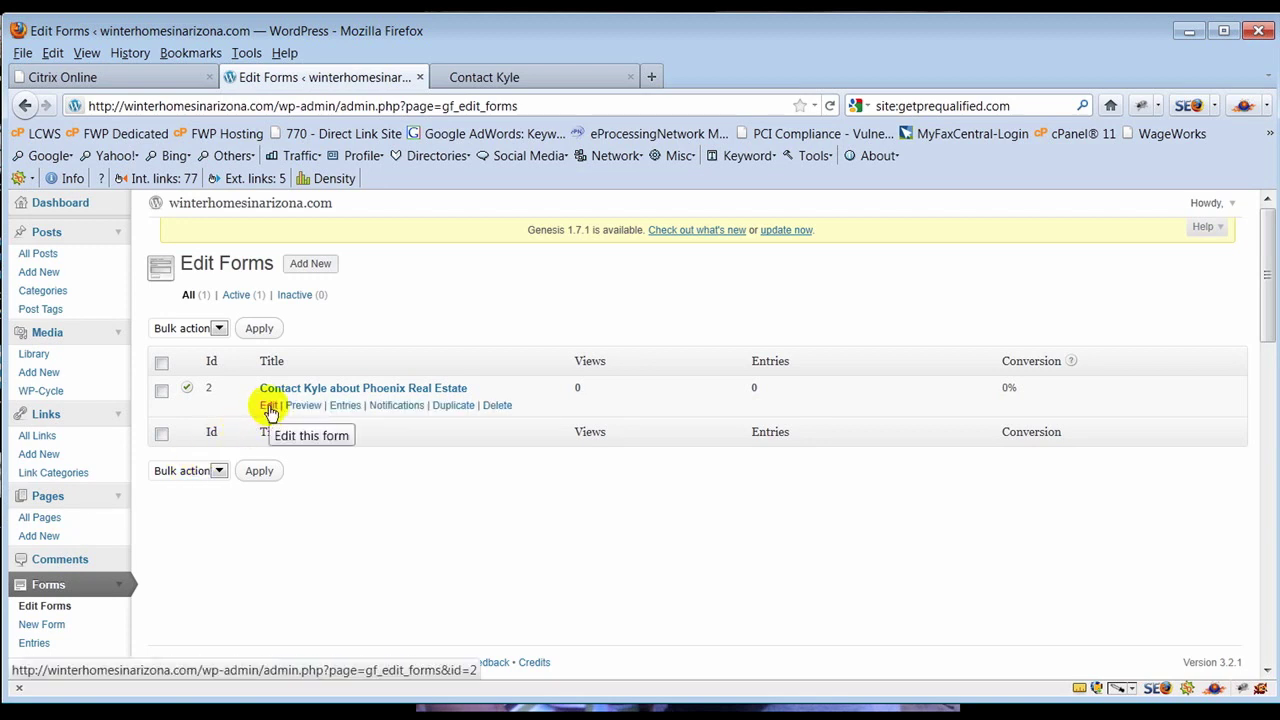
pyautogui.click(269, 407)
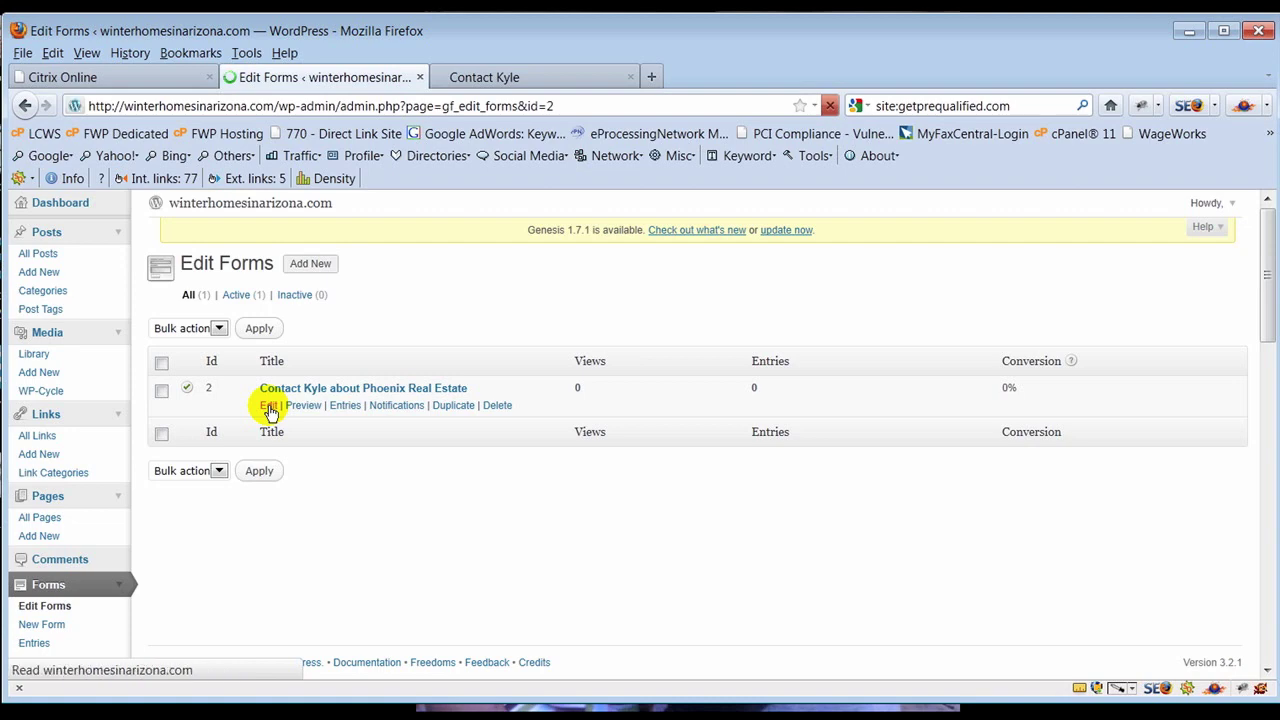
# Step: Add a reCAPTCHA field from Advanced Fields and update the form
pyautogui.scroll(-2, 712, 442)
pyautogui.scroll(-6, 712, 442)
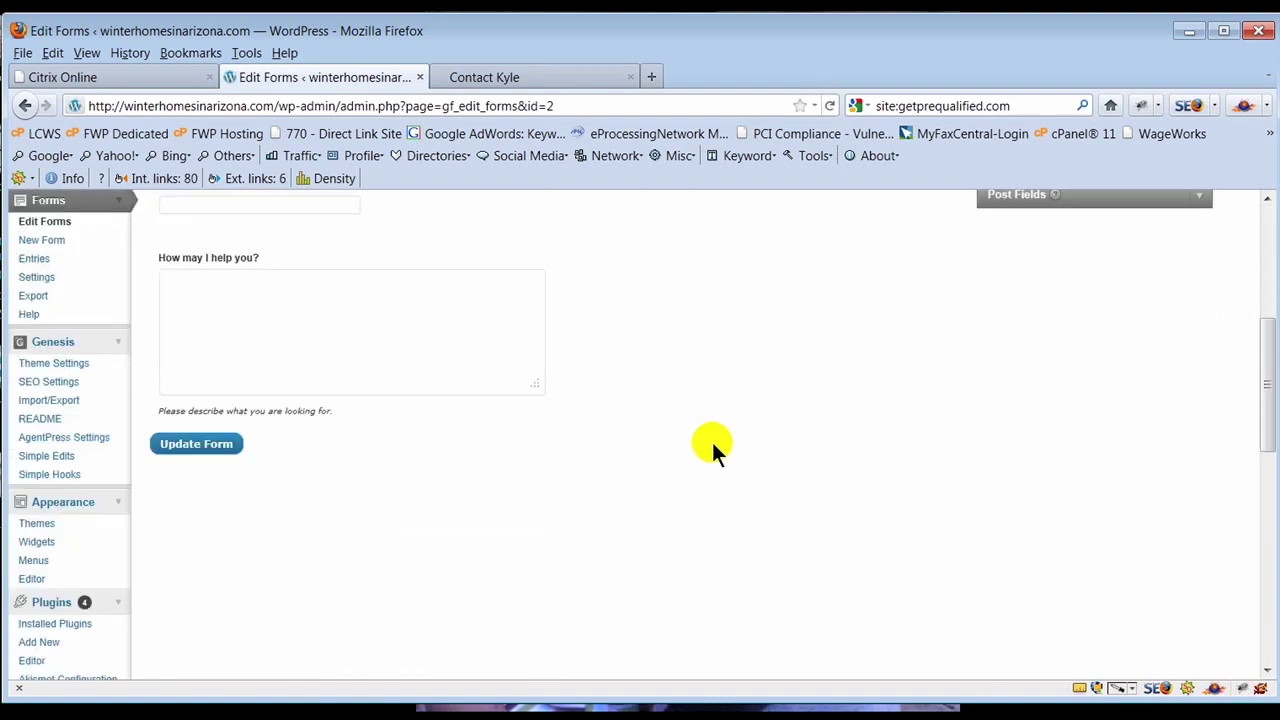
pyautogui.scroll(4, 712, 442)
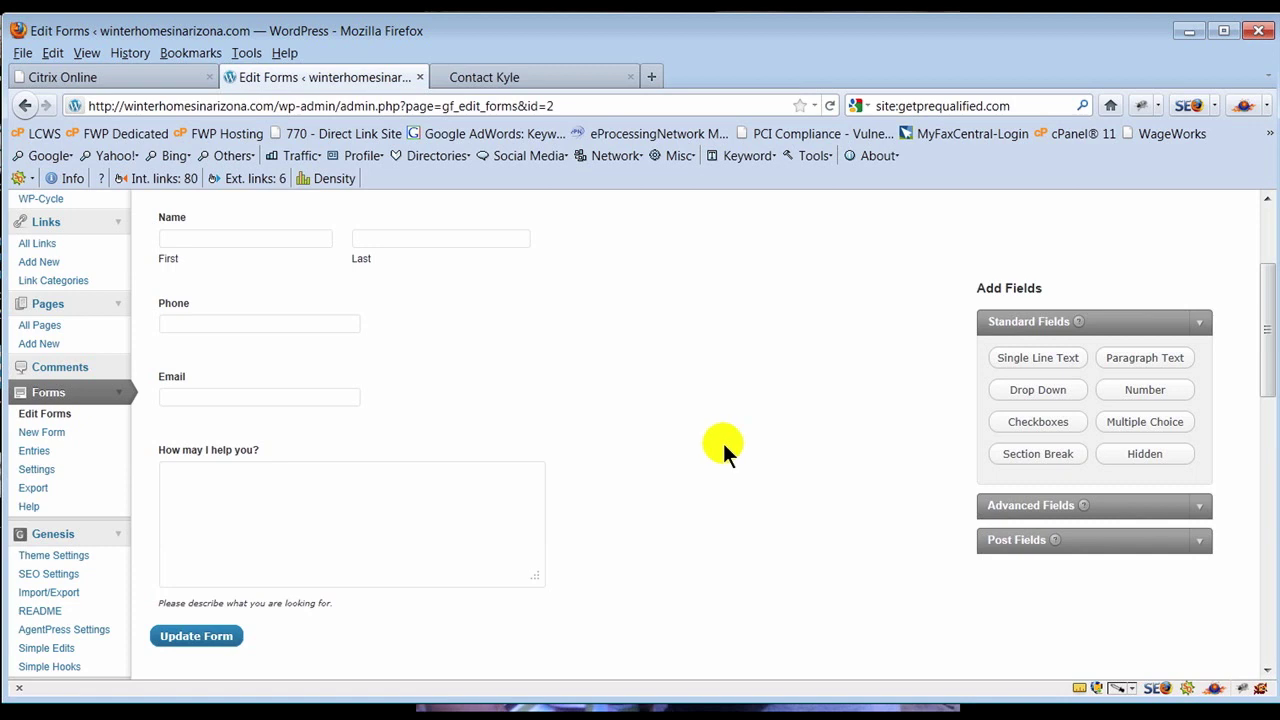
pyautogui.click(1050, 505)
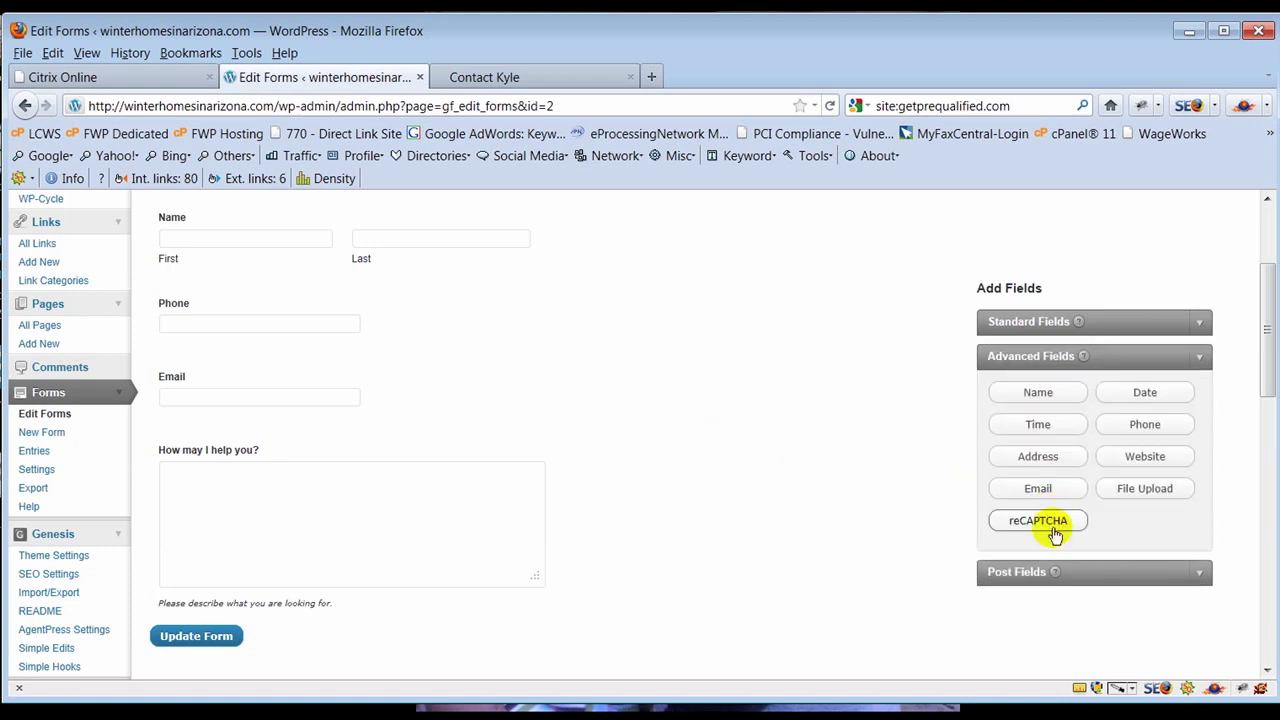
pyautogui.click(1046, 515)
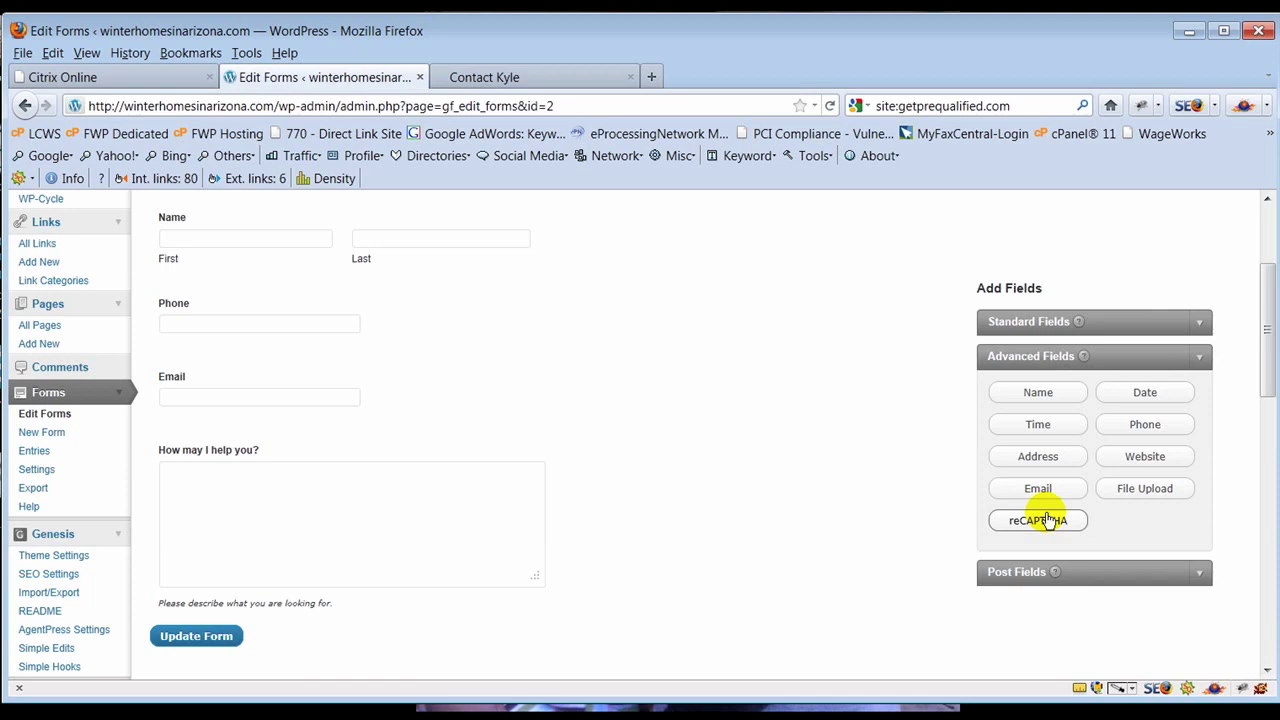
pyautogui.scroll(-5, 608, 426)
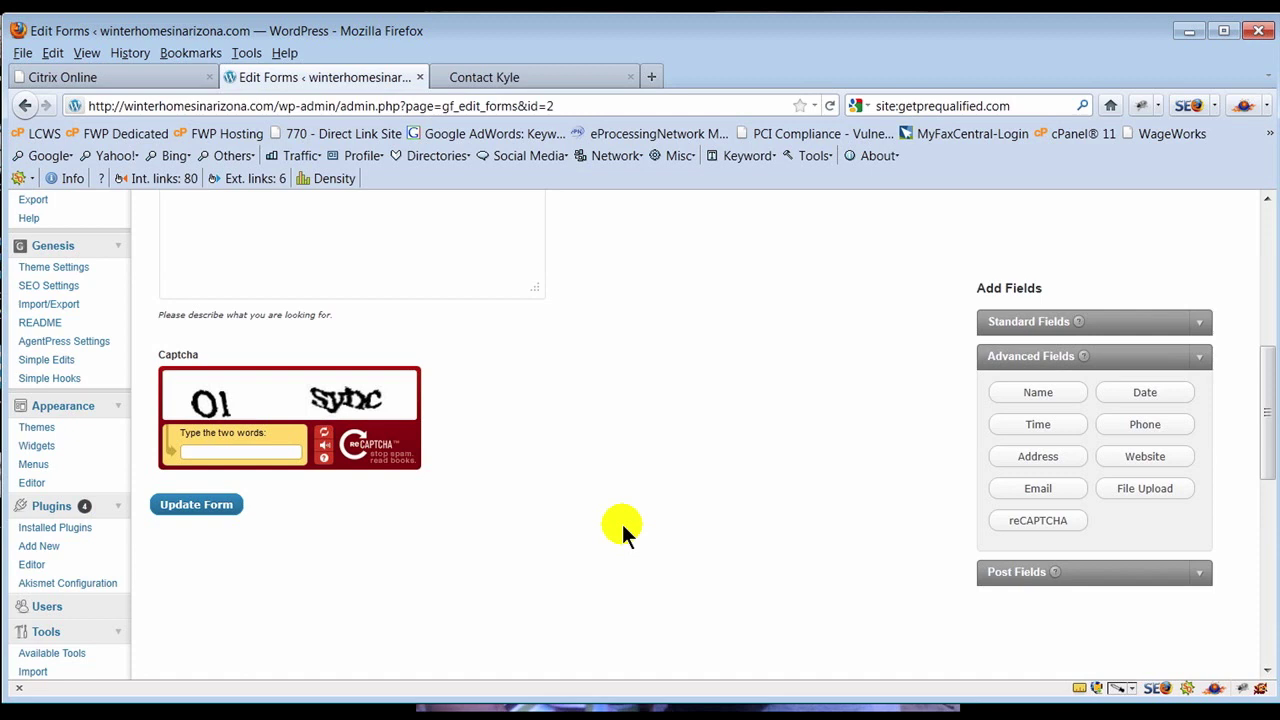
pyautogui.click(209, 508)
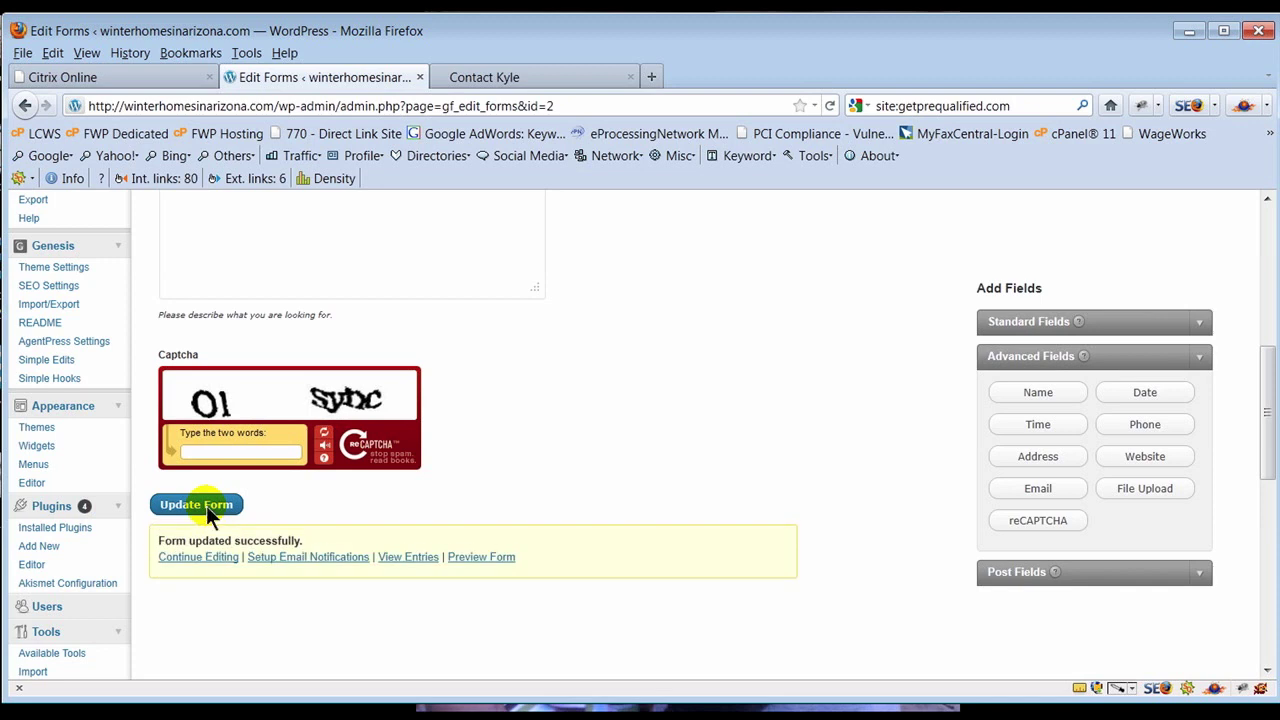
# Step: Review the saved form, then go to the Pages list
pyautogui.scroll(10, 757, 440)
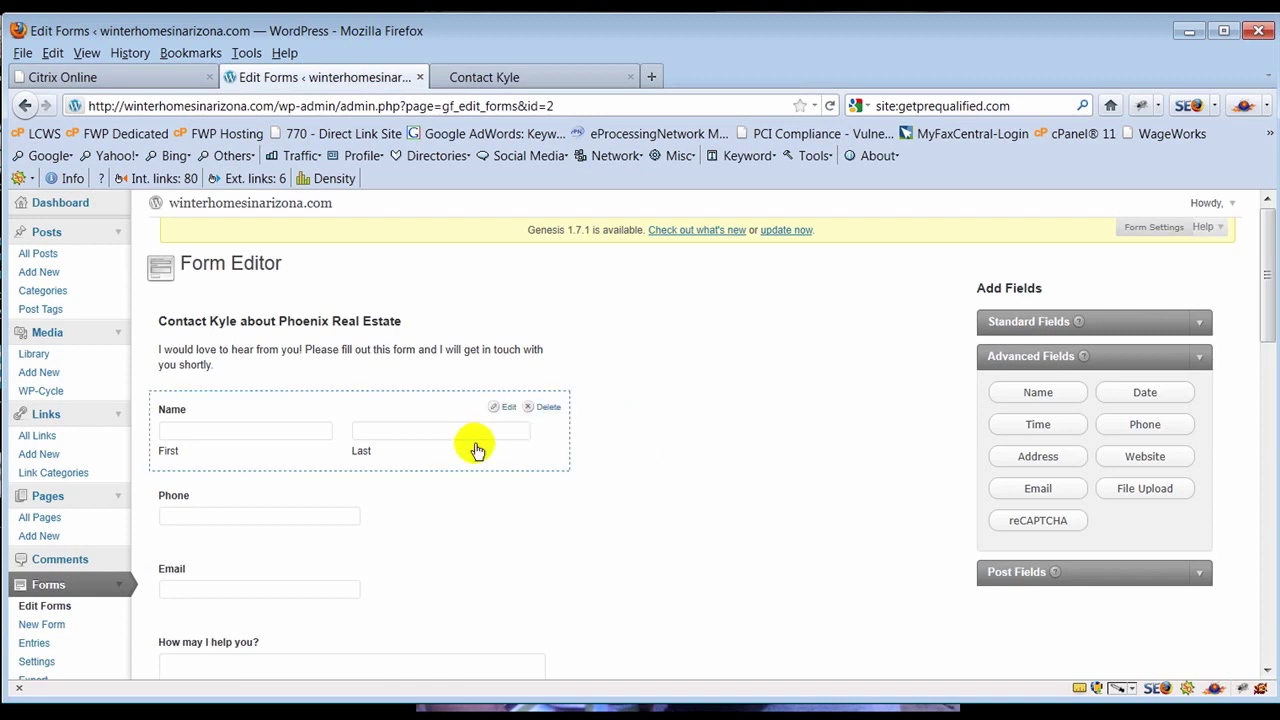
pyautogui.scroll(-2, 135, 360)
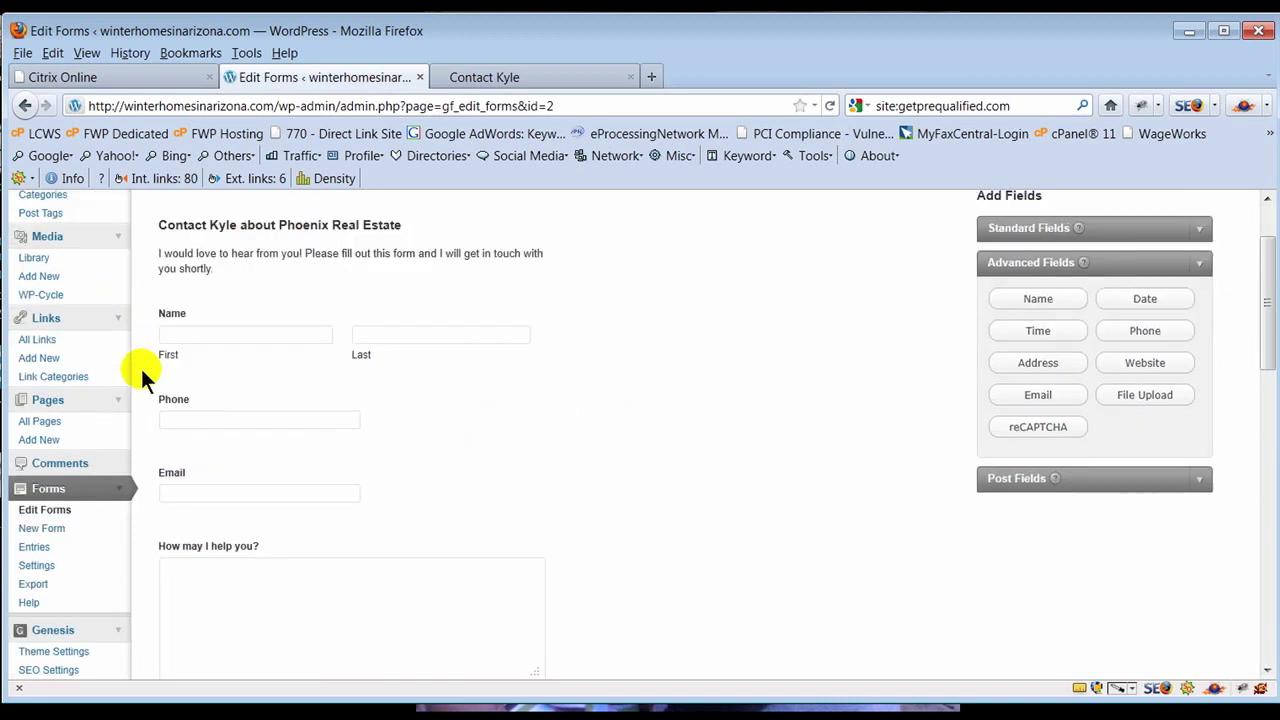
pyautogui.scroll(-3, 140, 370)
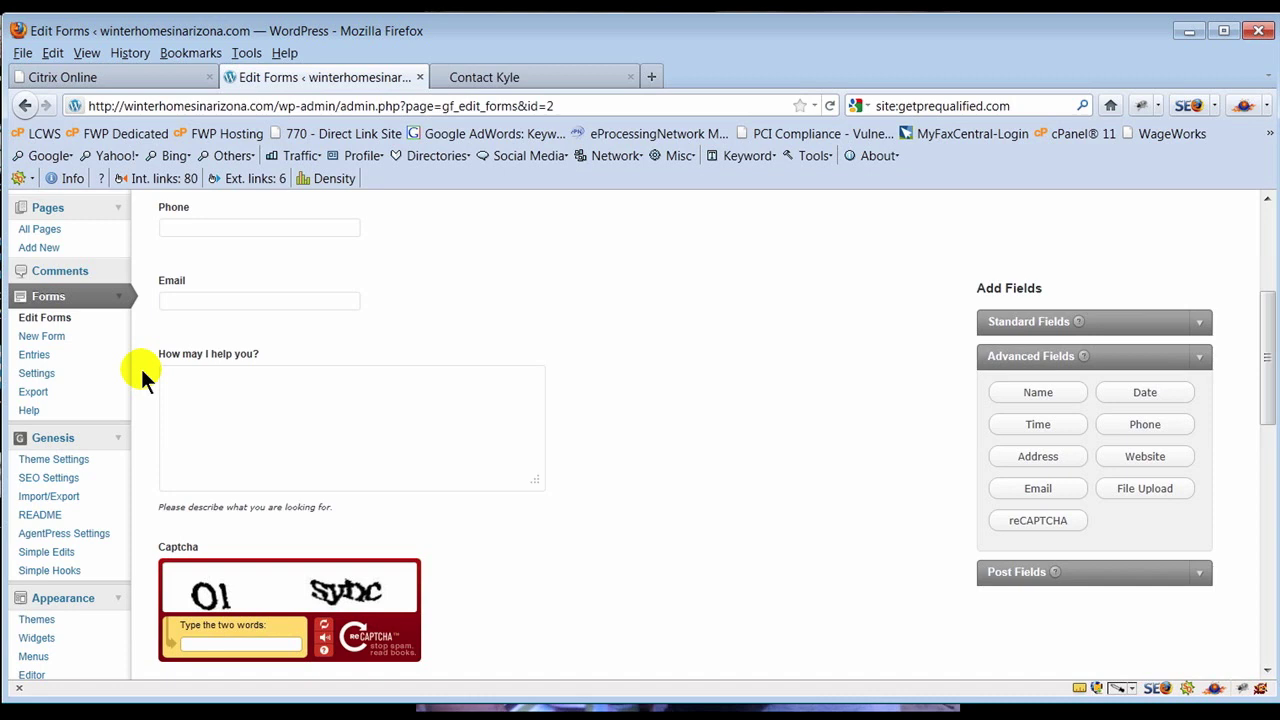
pyautogui.scroll(2, 140, 375)
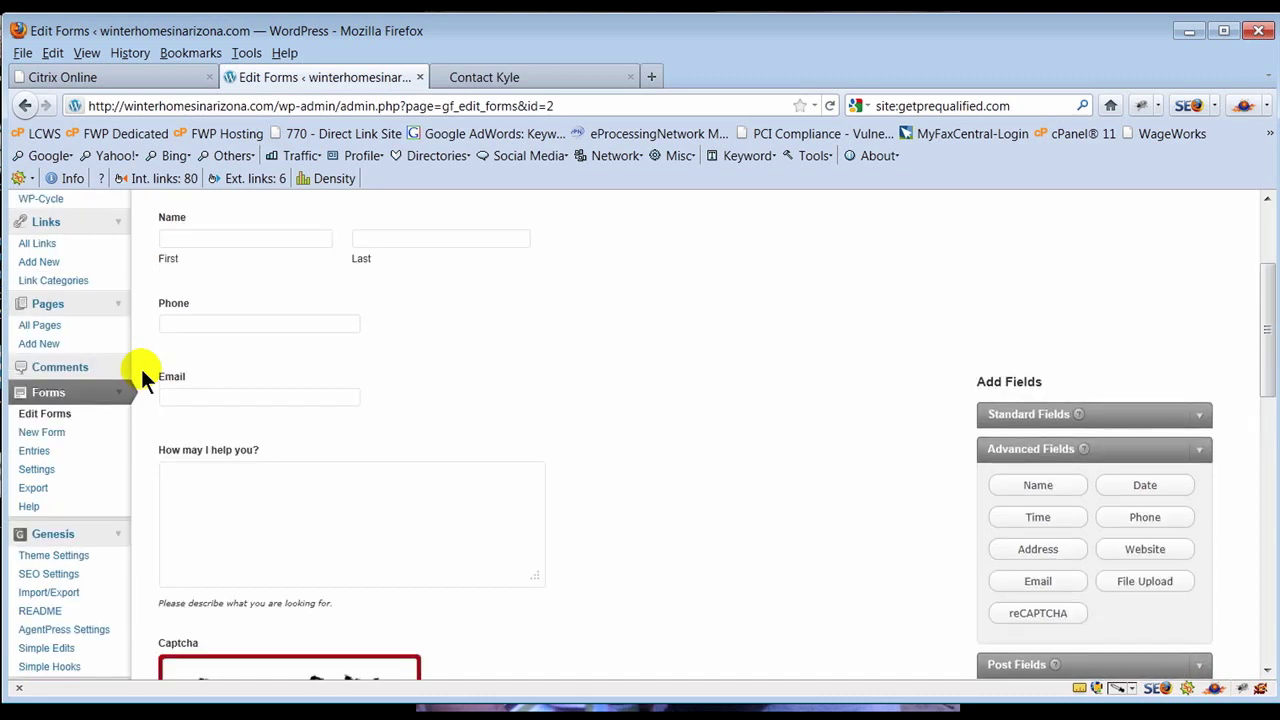
pyautogui.scroll(3, 138, 365)
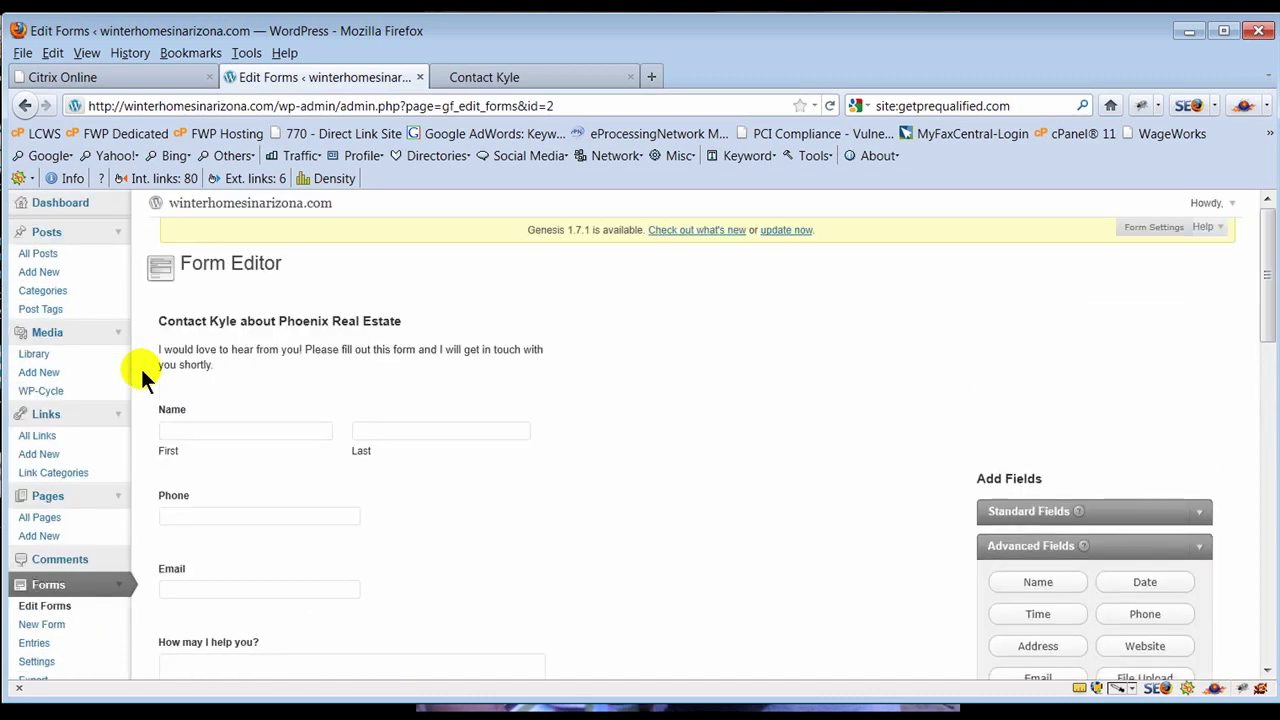
pyautogui.click(42, 520)
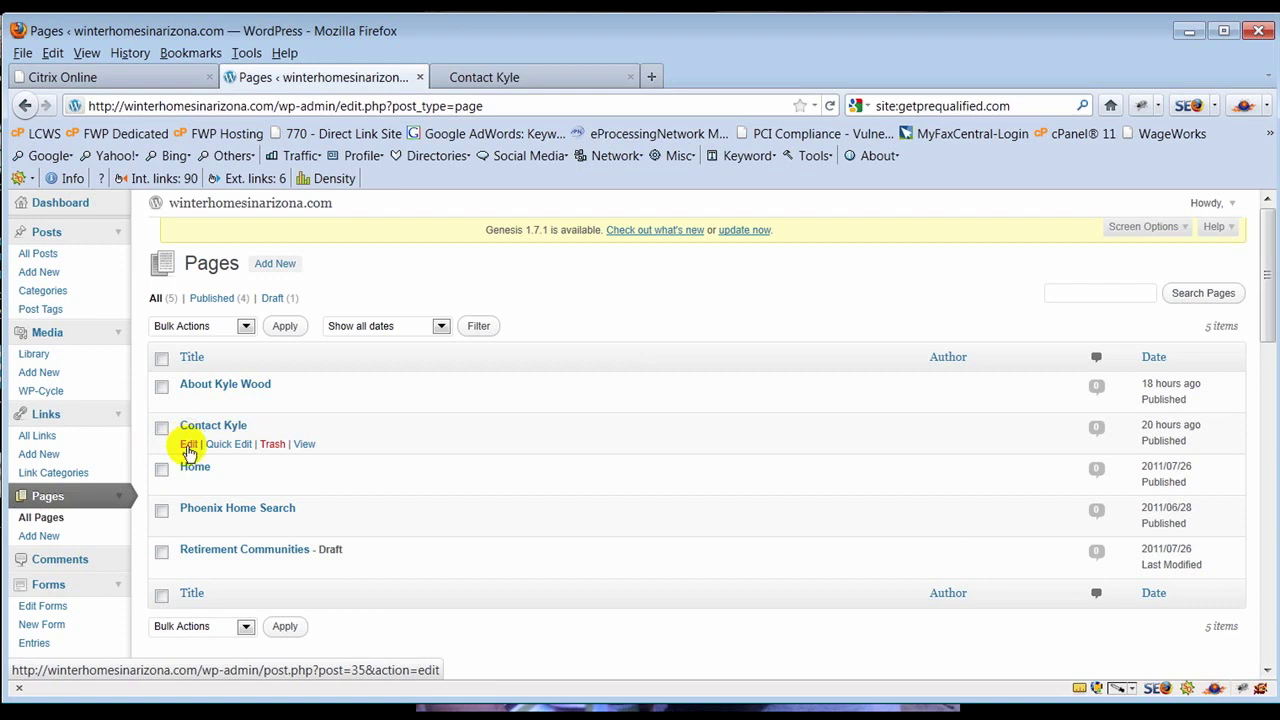
# Step: Edit the Contact Kyle page in HTML view, select its shortcode, and open Edit Forms in a new tab
pyautogui.click(188, 446)
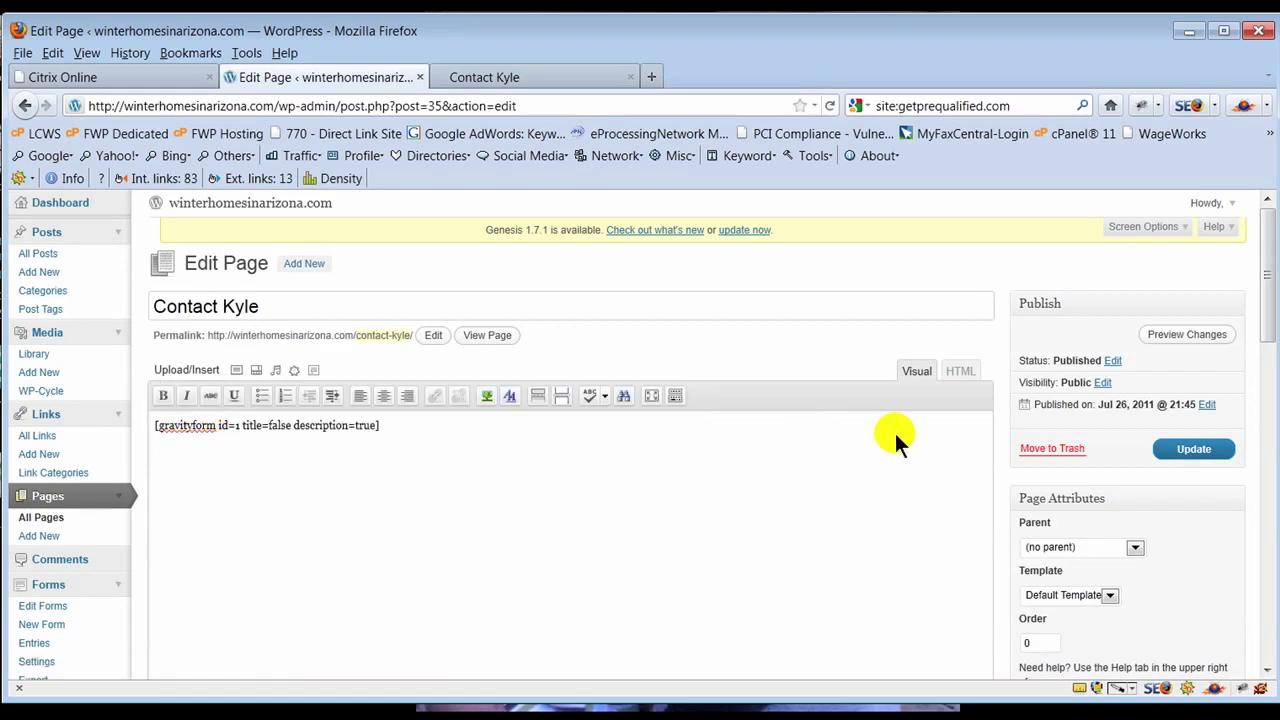
pyautogui.click(962, 373)
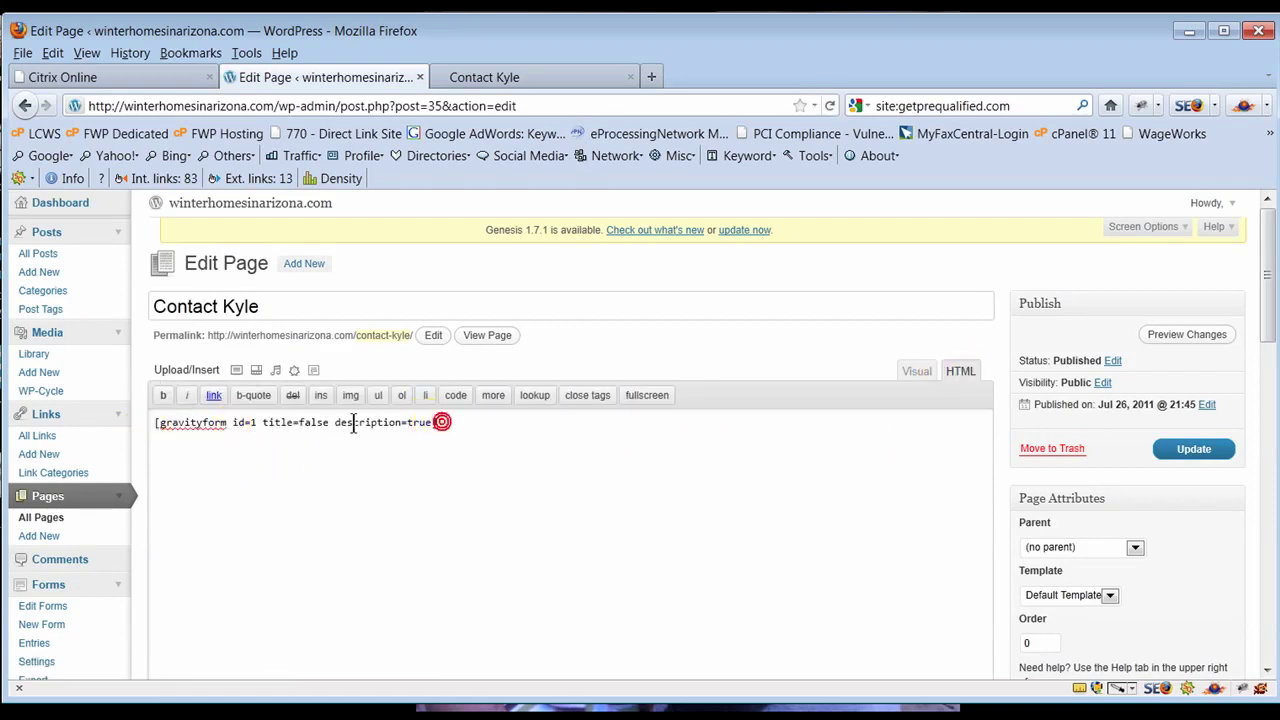
pyautogui.moveTo(440, 422); pyautogui.dragTo(156, 422)
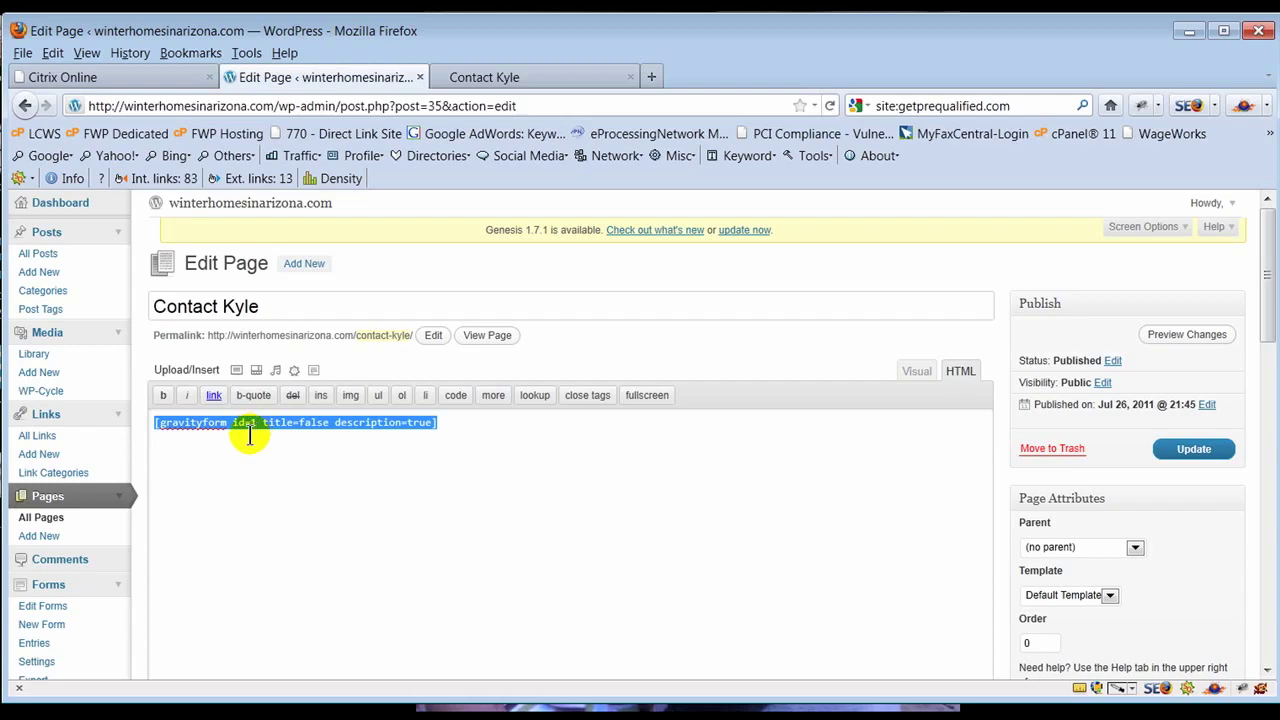
pyautogui.scroll(-5, 38, 400)
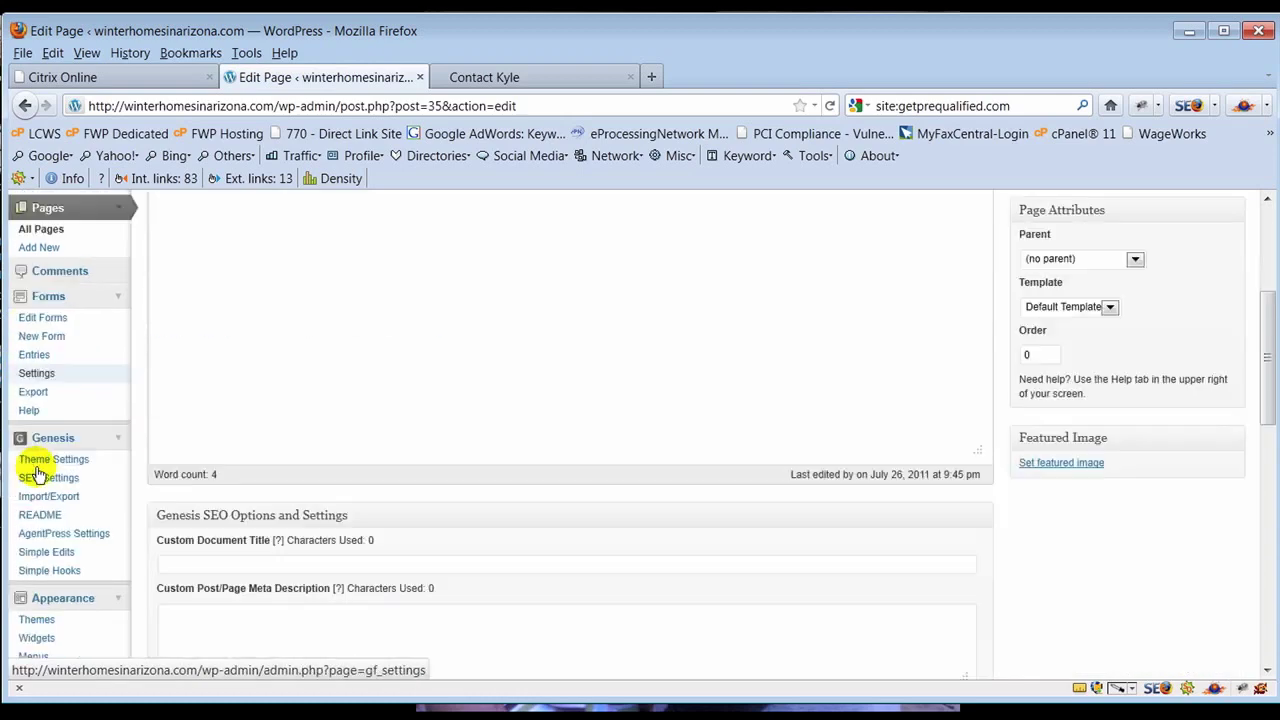
pyautogui.rightClick(40, 326)
pyautogui.click(75, 329)
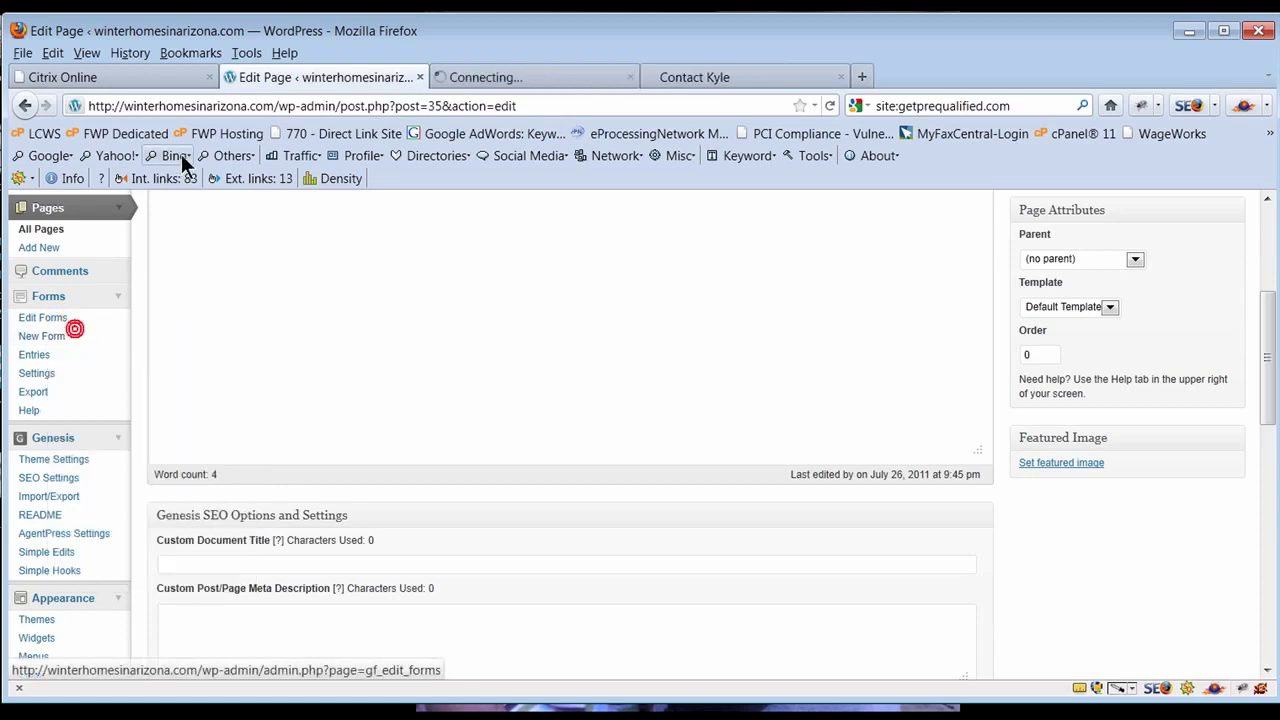
# Step: Look over the forms list tab, then return to the Contact Kyle page editor tab
pyautogui.click(533, 75)
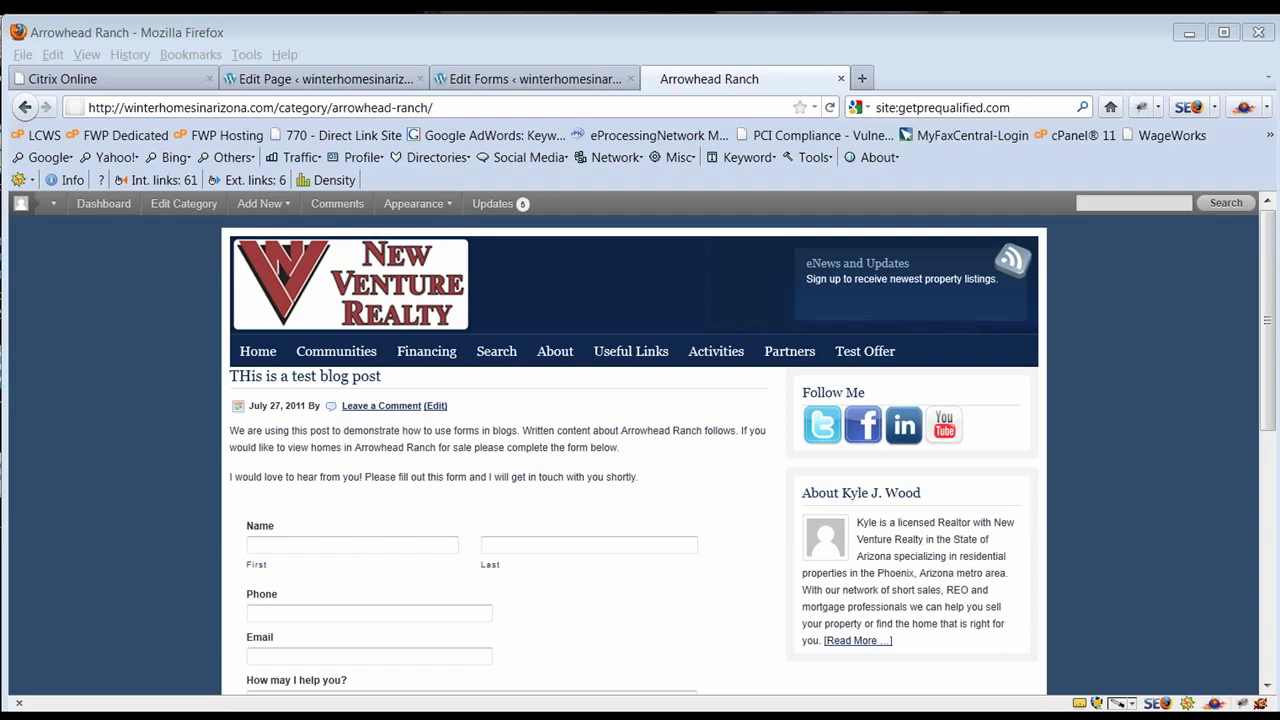
pyautogui.click(493, 76)
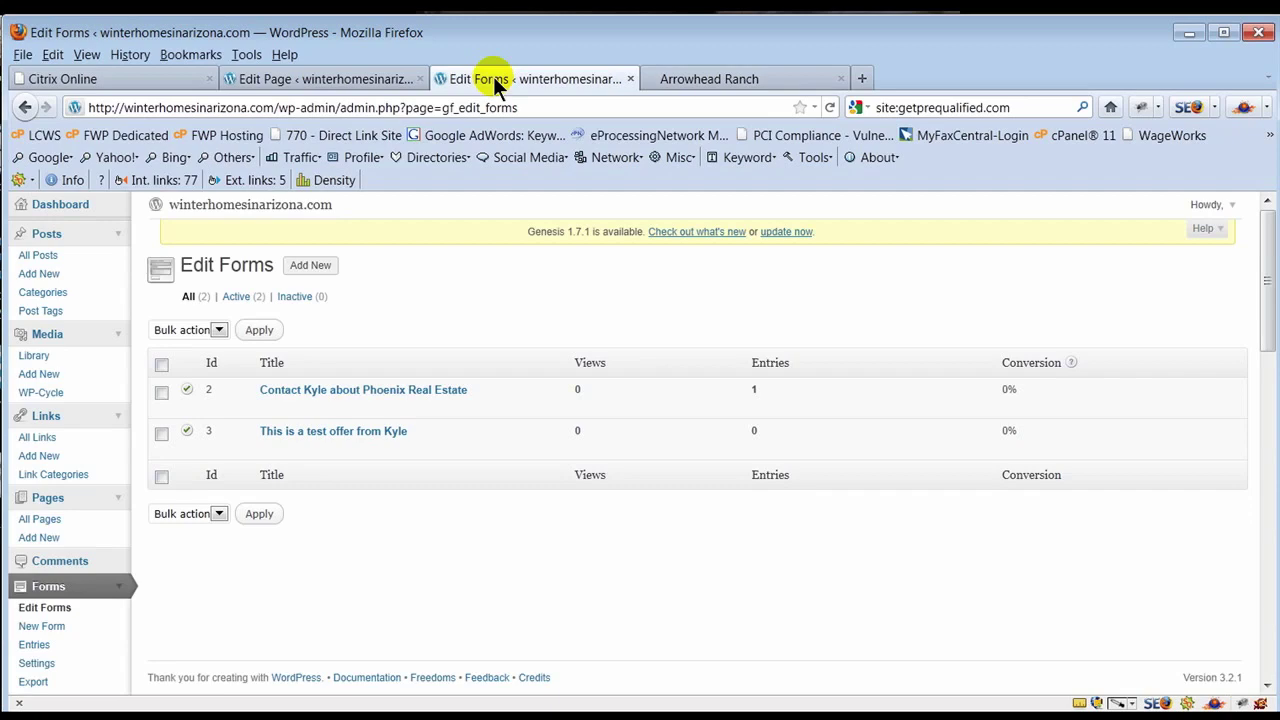
pyautogui.click(360, 80)
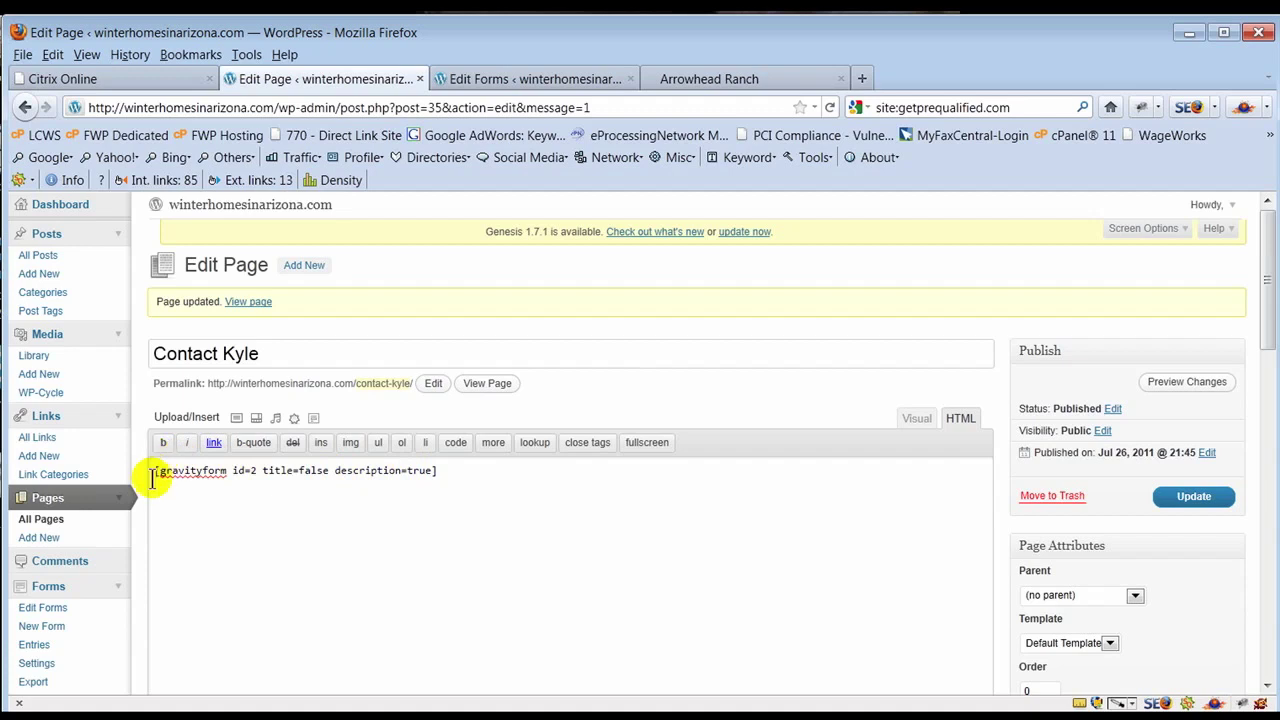
# Step: Delete the id=1 shortcode and insert the Contact Kyle about Phoenix Real Estate form (id=2)
pyautogui.moveTo(157, 471); pyautogui.dragTo(491, 474)
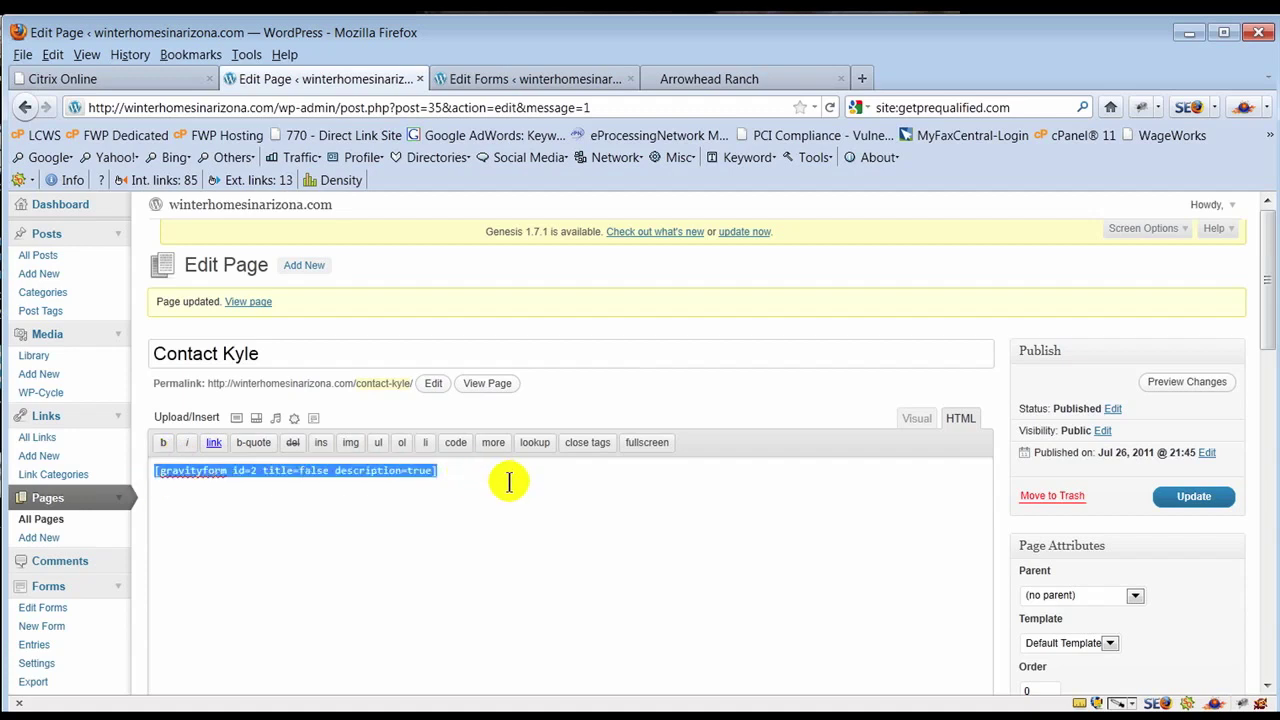
pyautogui.press('Delete')
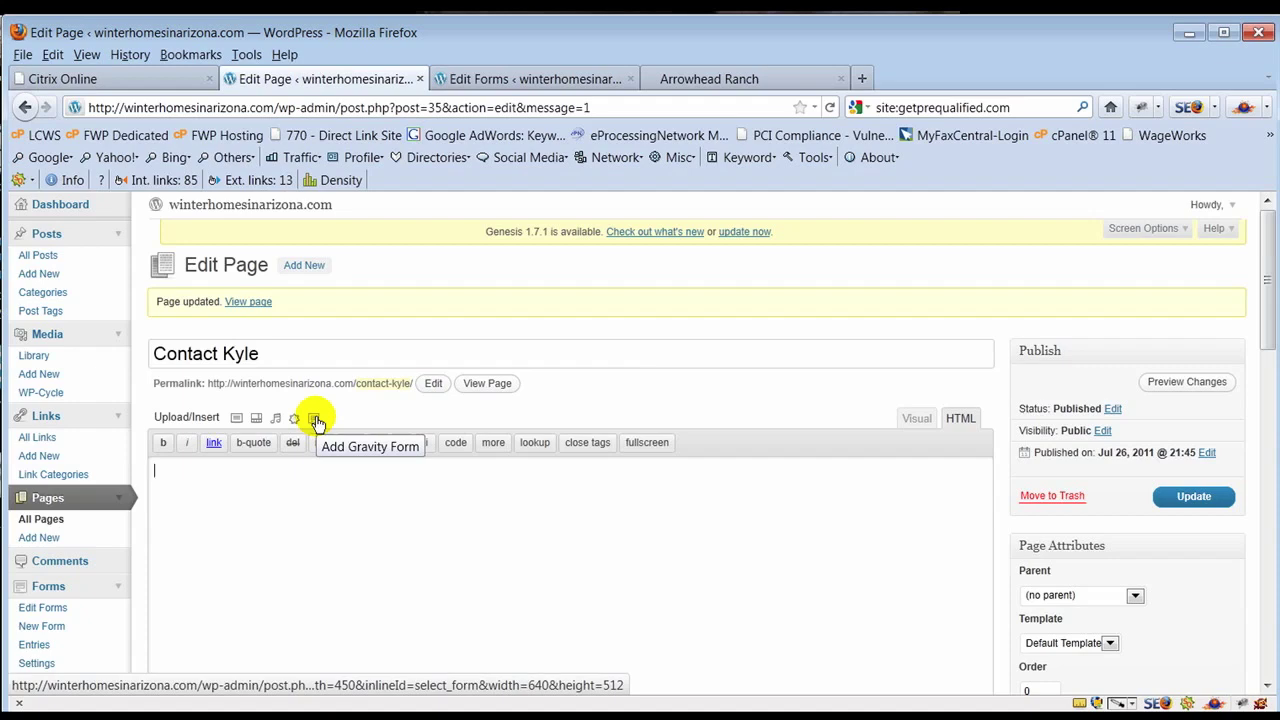
pyautogui.click(315, 420)
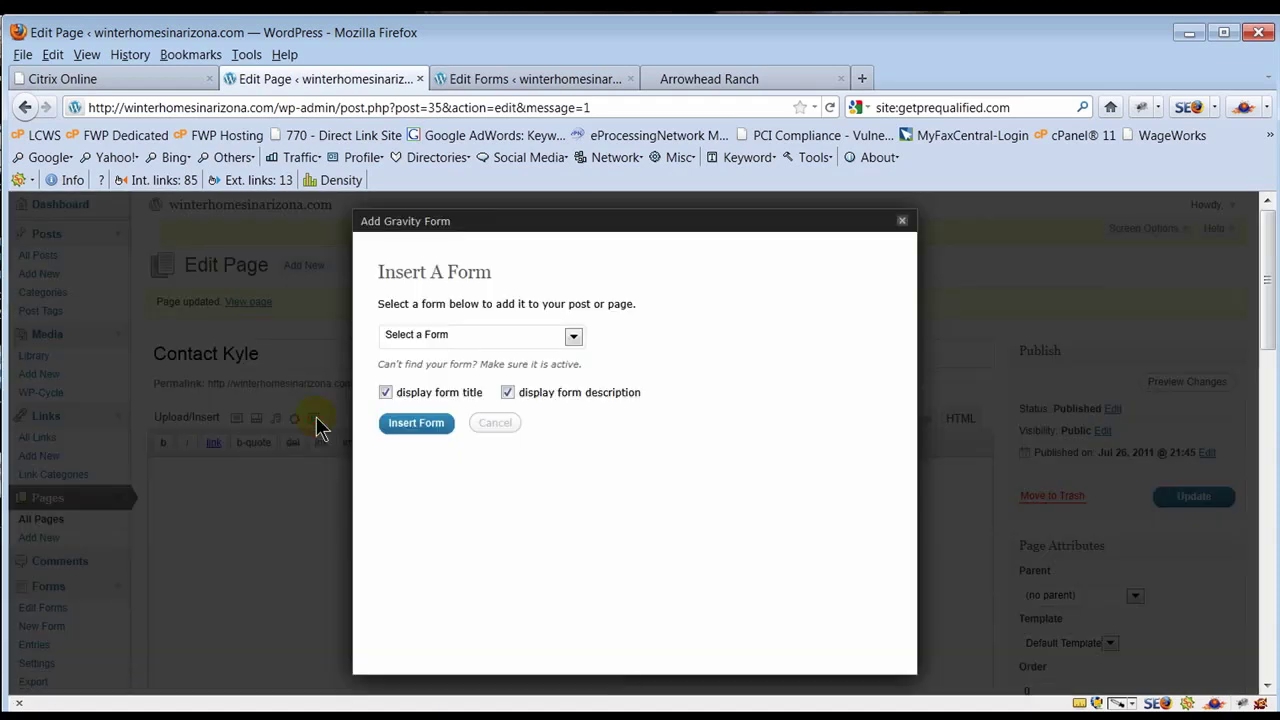
pyautogui.click(491, 335)
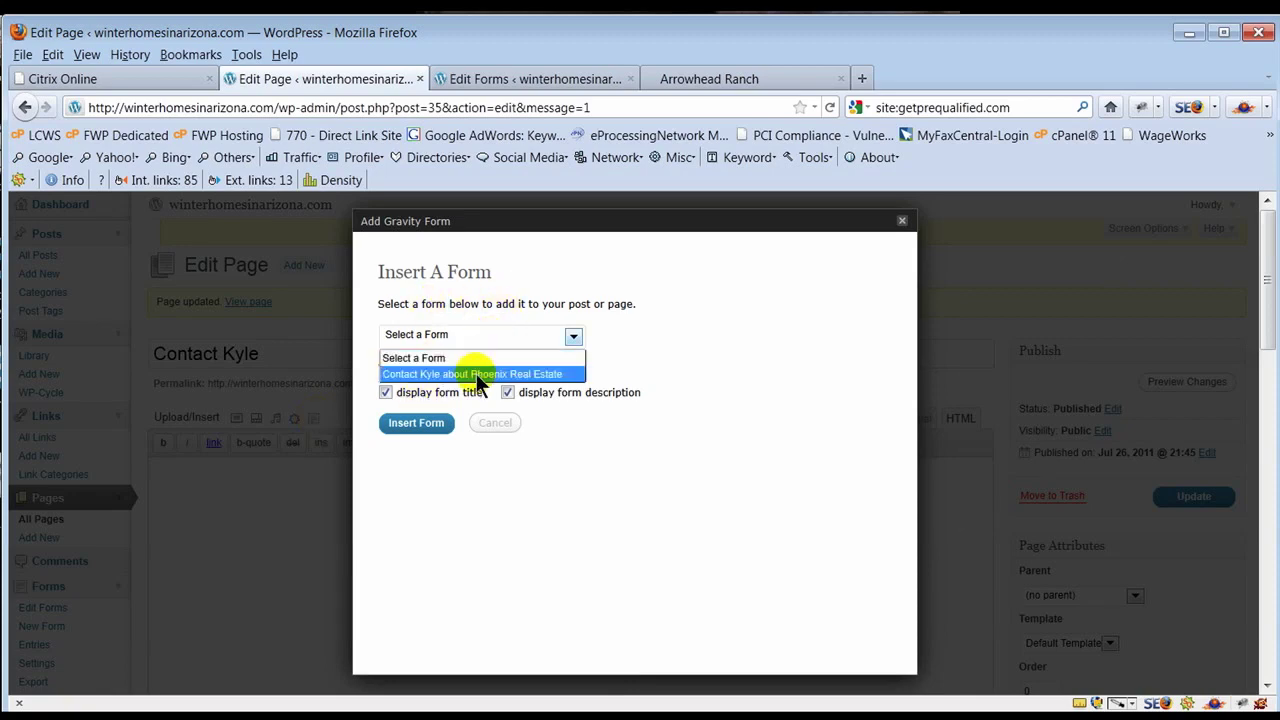
pyautogui.click(476, 373)
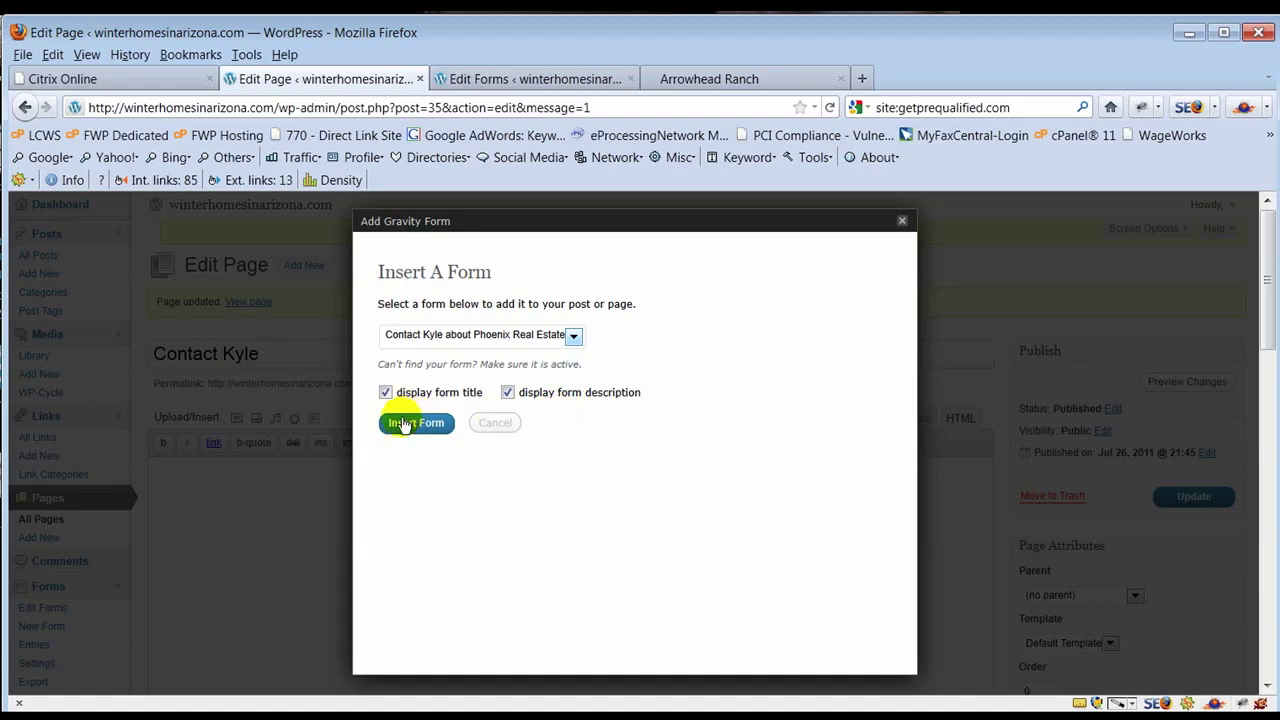
pyautogui.click(402, 425)
pyautogui.click(401, 424)
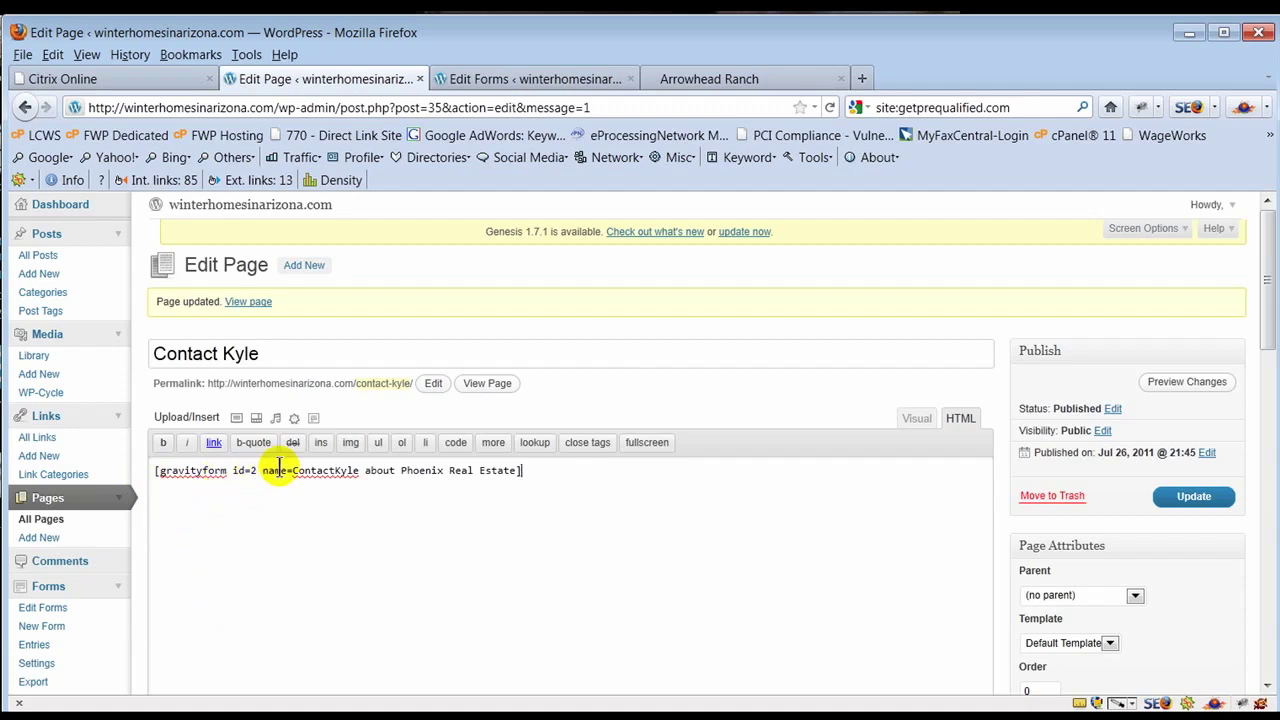
# Step: Update the Contact Kyle page, toggling Visual and HTML views before updating again
pyautogui.click(1196, 498)
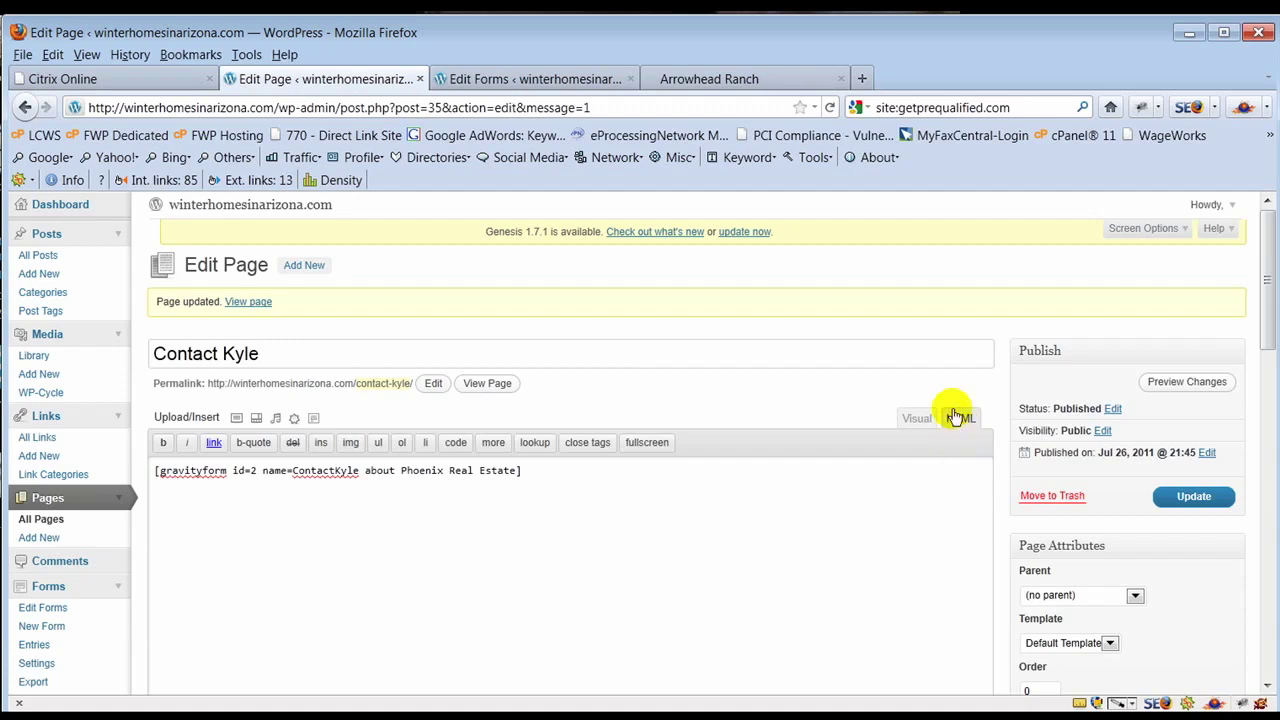
pyautogui.click(914, 418)
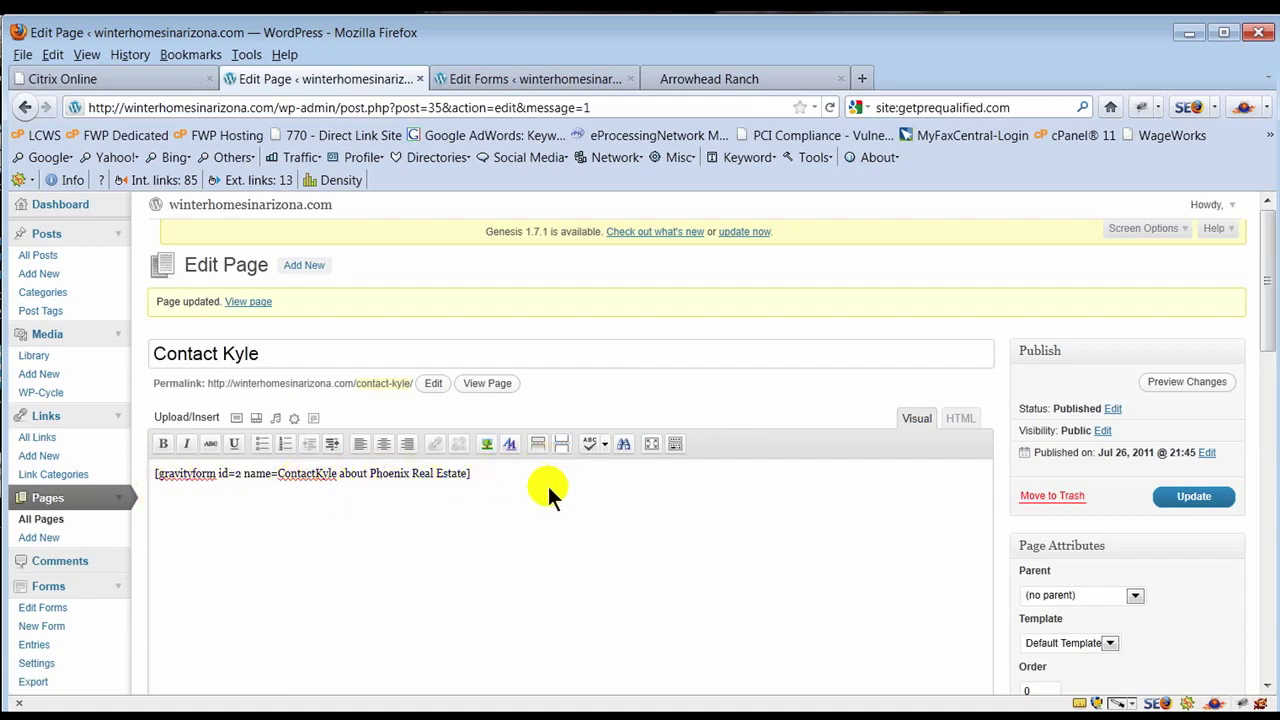
pyautogui.click(975, 419)
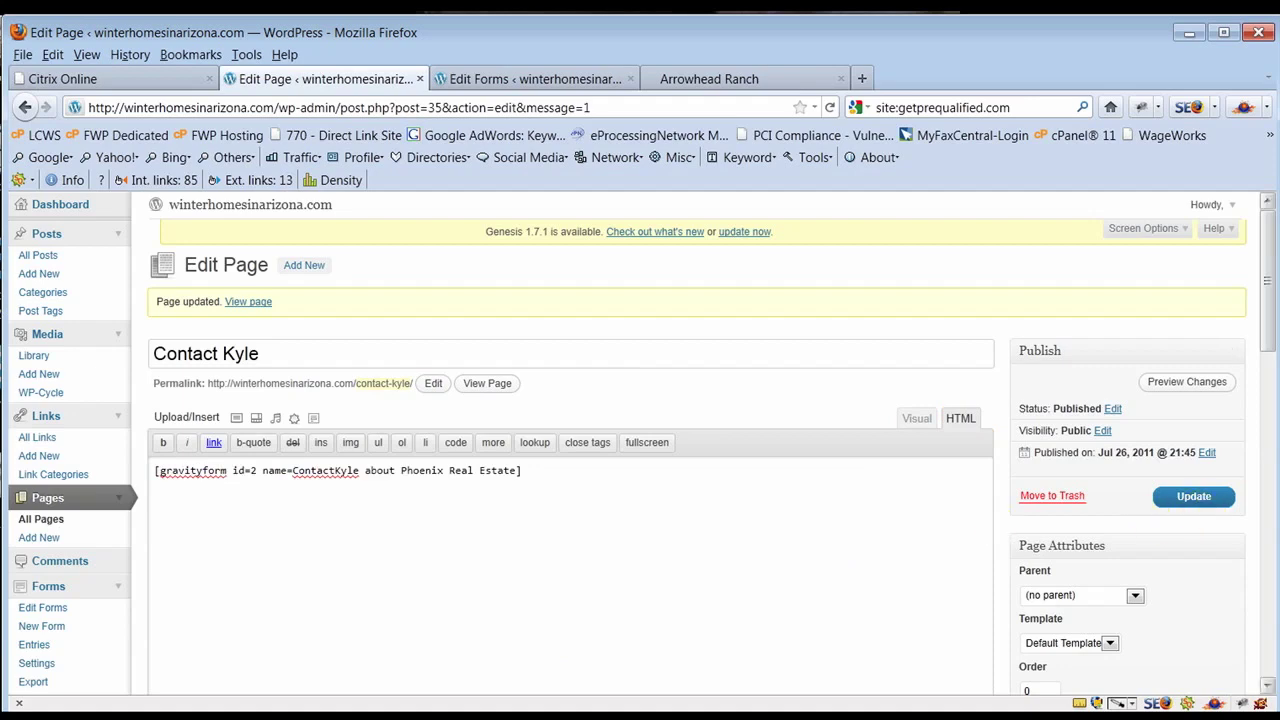
pyautogui.click(1195, 498)
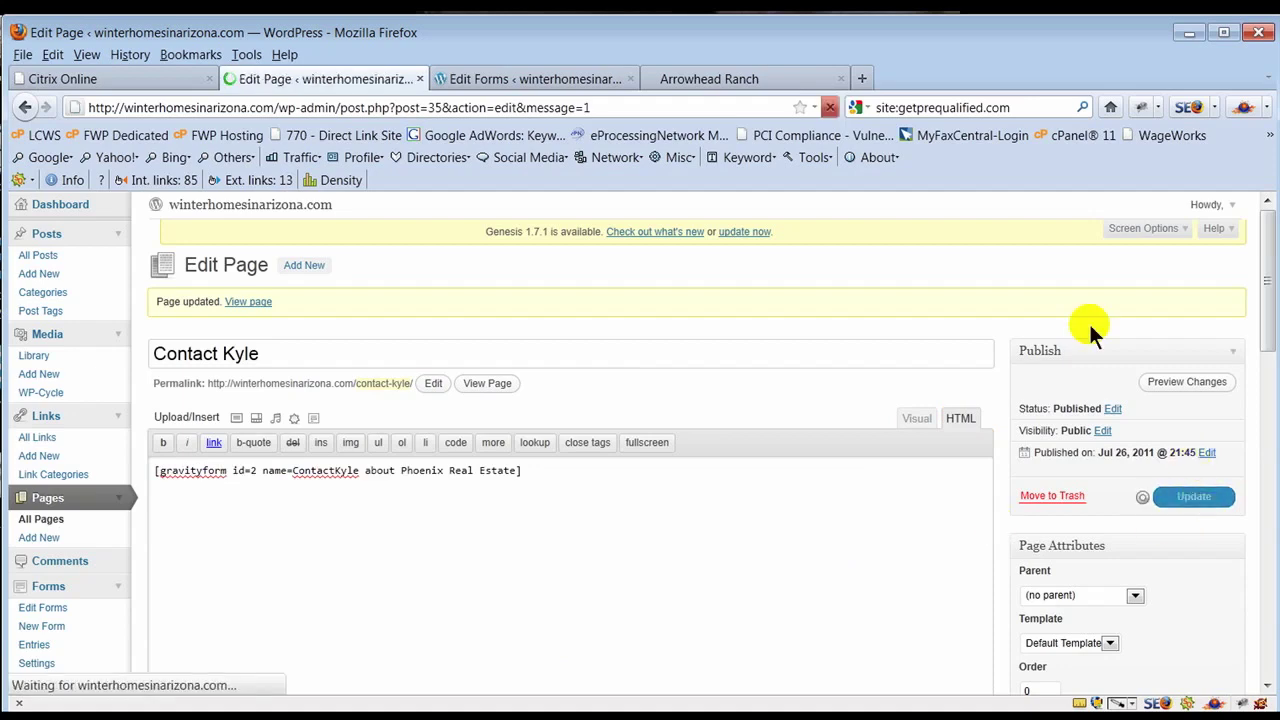
# Step: View the live Contact Kyle page showing the new form, then return to the forms list tab
pyautogui.click(728, 78)
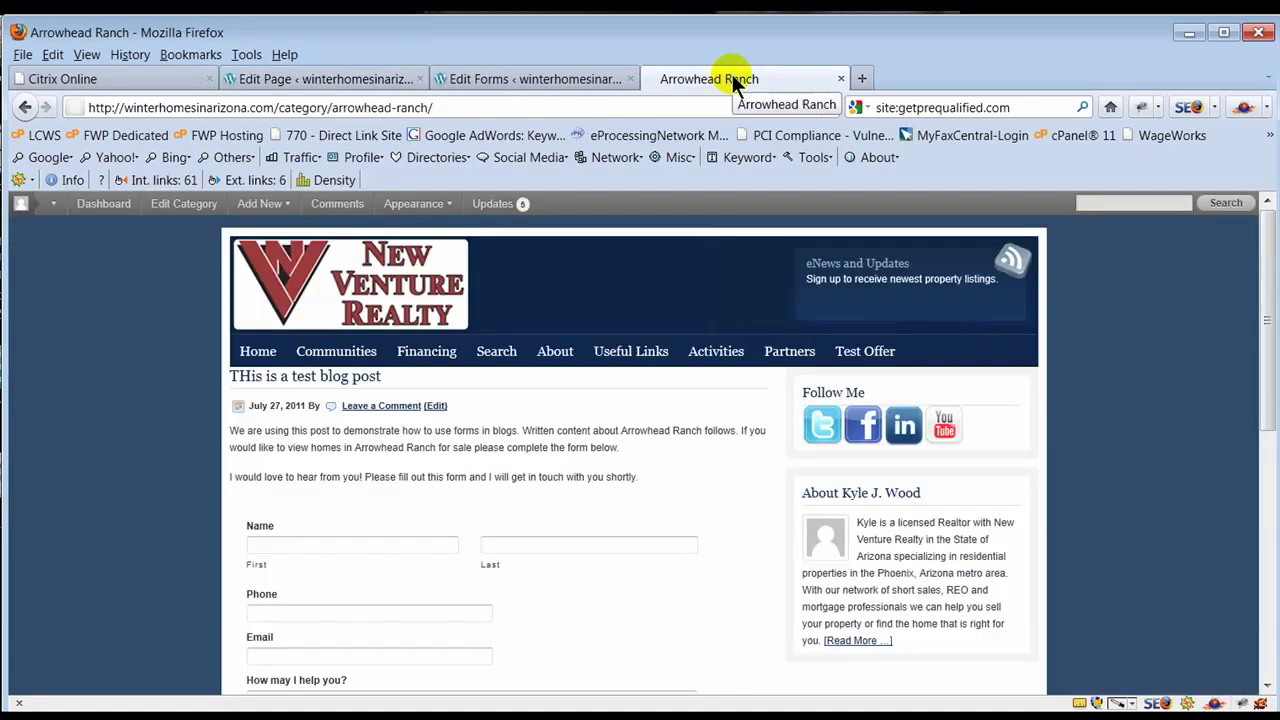
pyautogui.moveTo(555, 351)
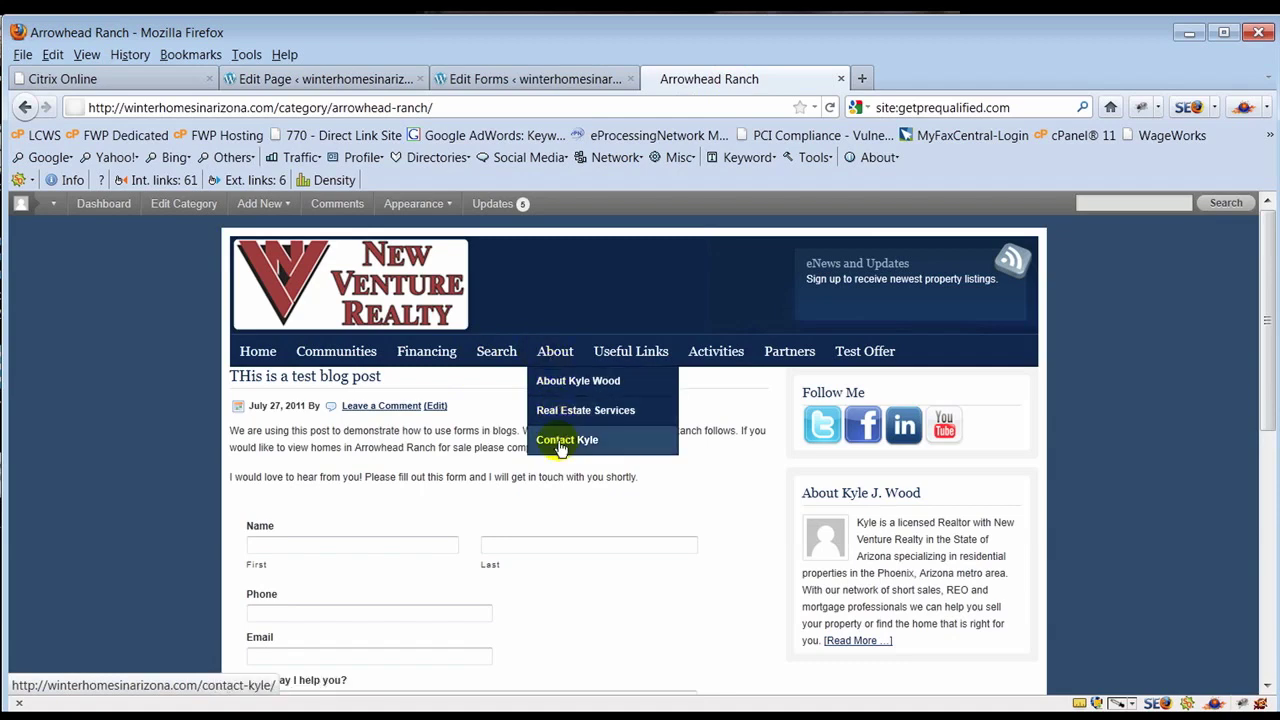
pyautogui.click(561, 447)
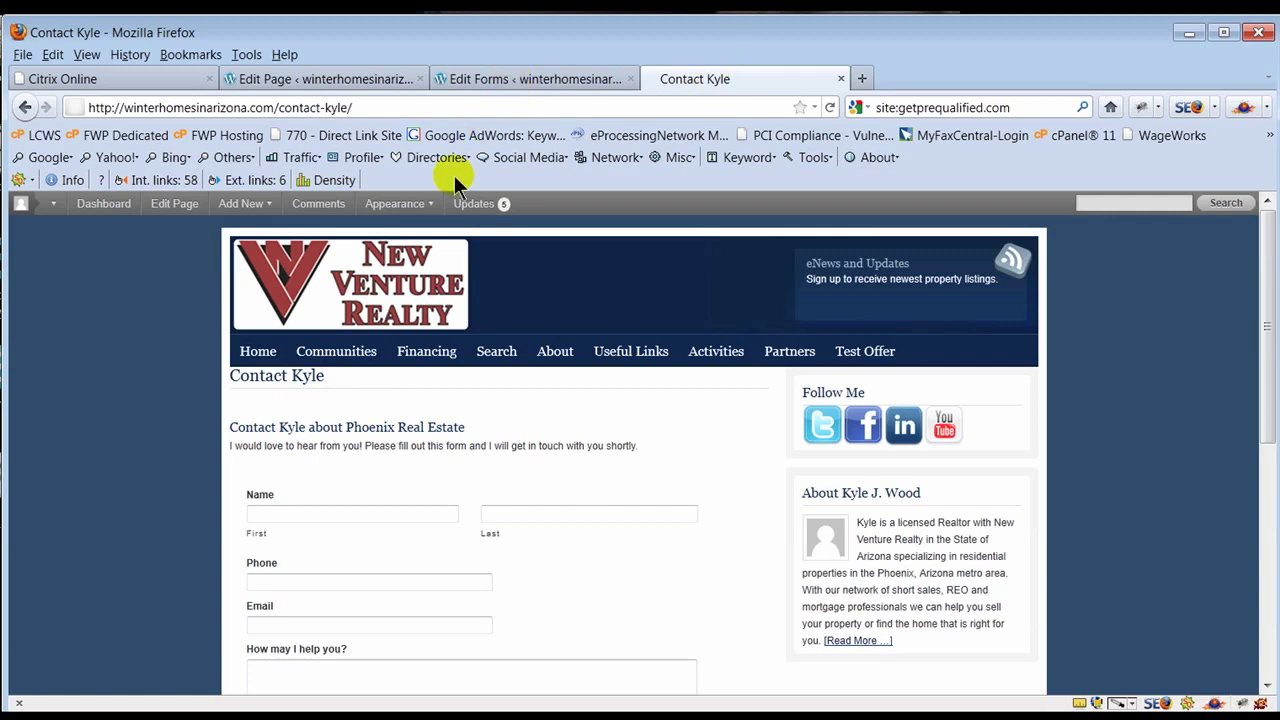
pyautogui.click(486, 80)
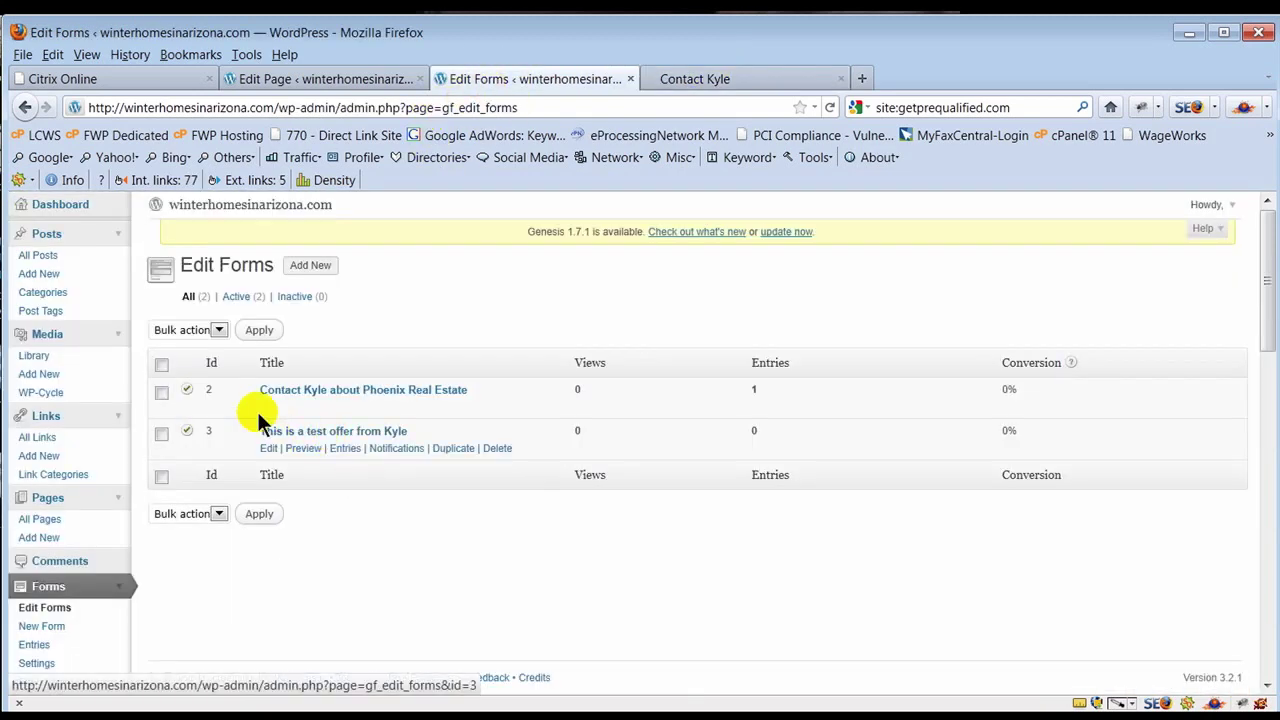
# Step: Replace the page's shortcode with the 'Contact Kyle about Phoenix Real Estate' form, title display unchecked
pyautogui.click(341, 84)
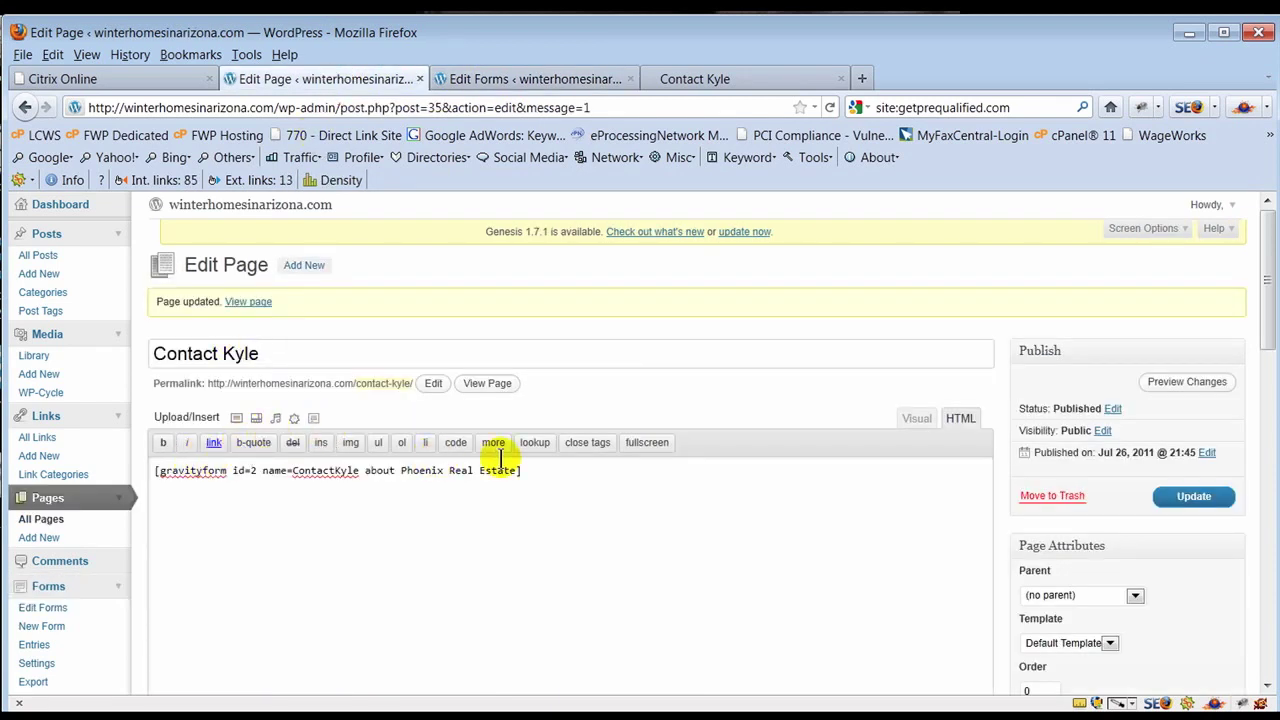
pyautogui.moveTo(523, 471); pyautogui.dragTo(132, 465)
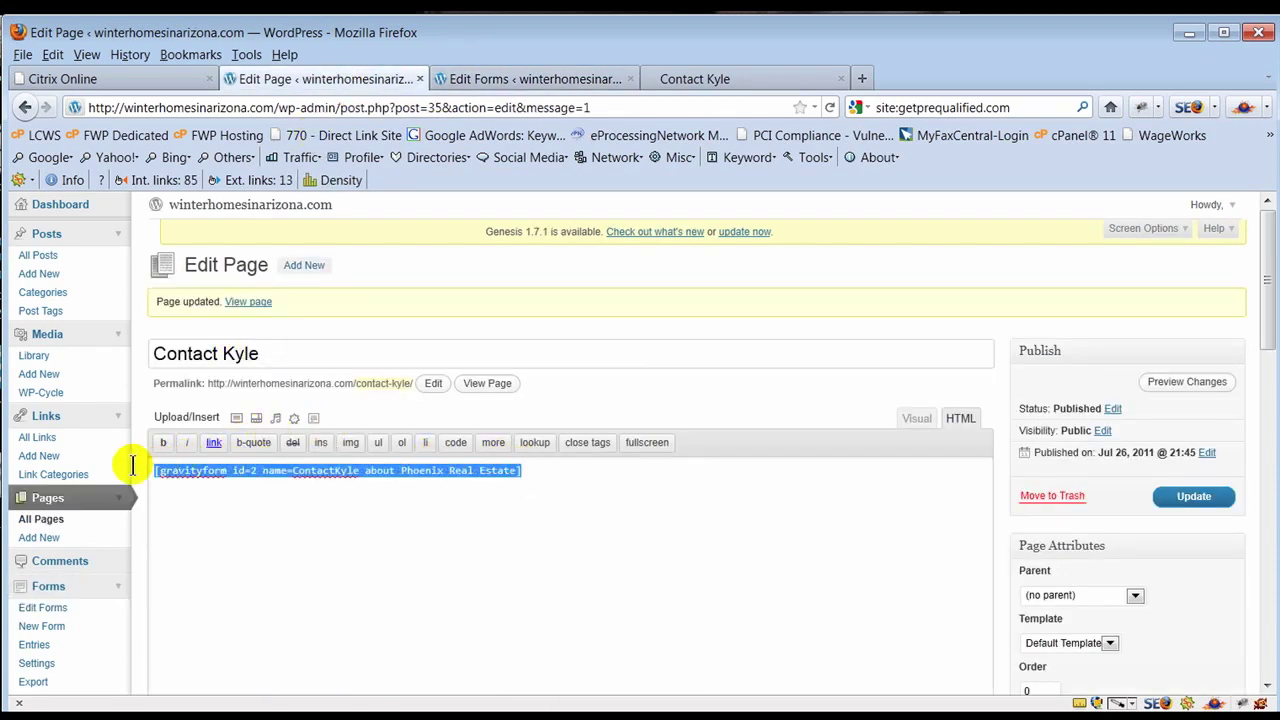
pyautogui.press('Delete')
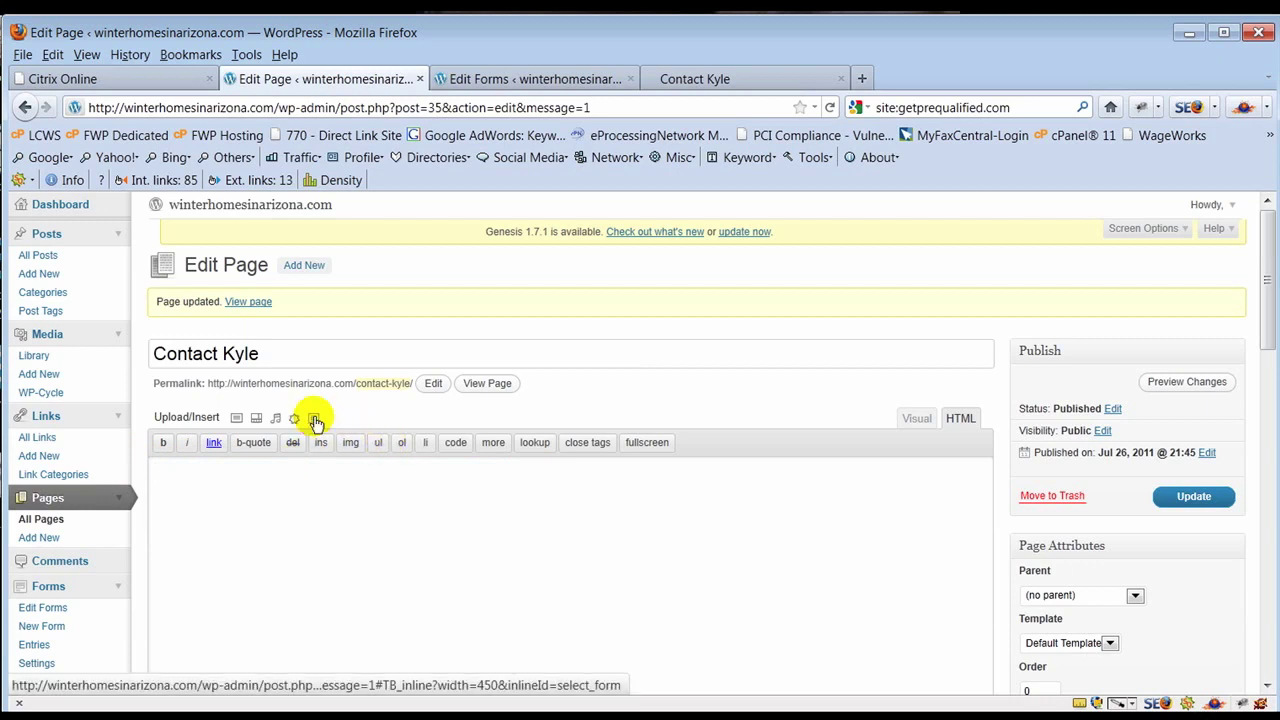
pyautogui.click(314, 419)
pyautogui.click(385, 391)
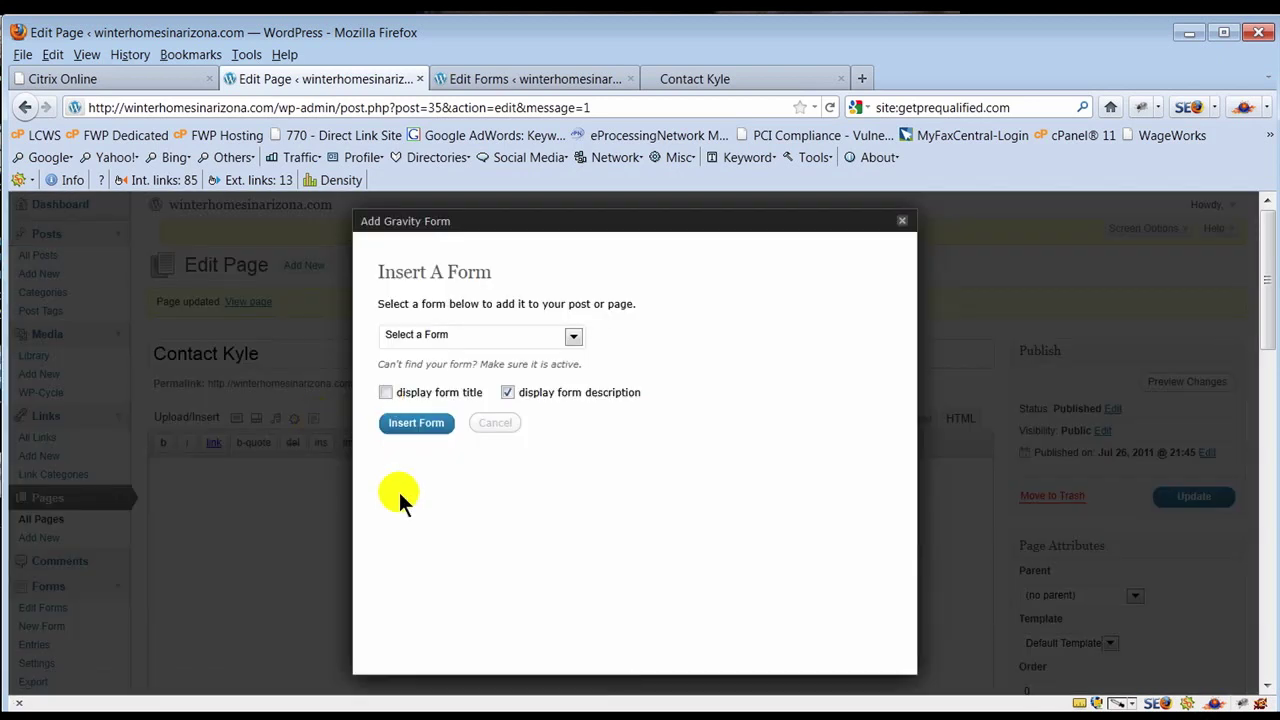
pyautogui.click(407, 427)
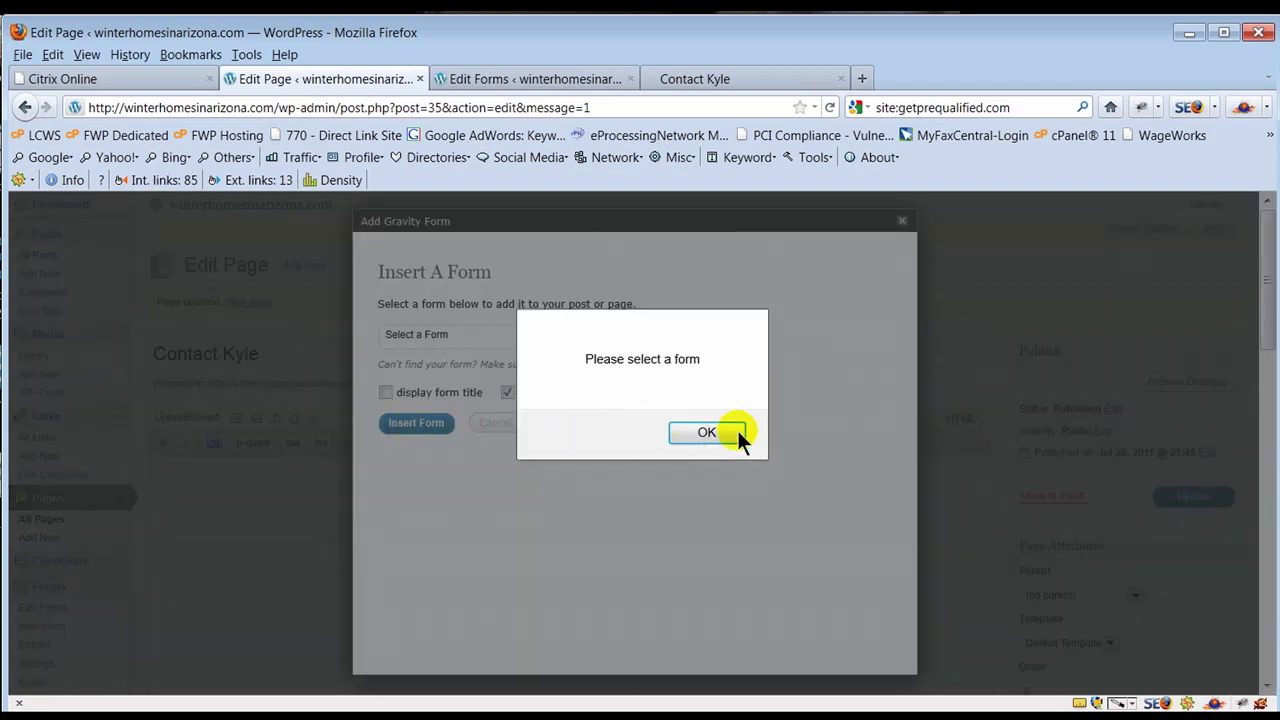
pyautogui.click(686, 434)
pyautogui.click(495, 335)
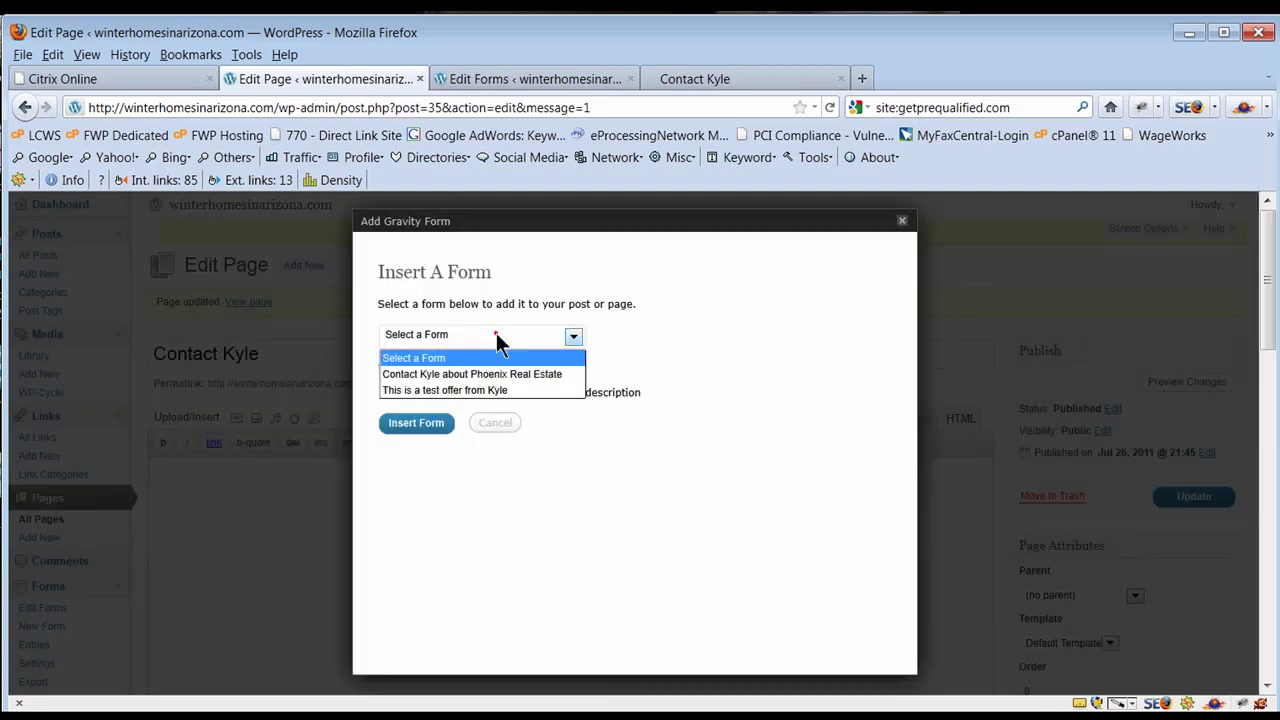
pyautogui.click(460, 373)
pyautogui.click(416, 423)
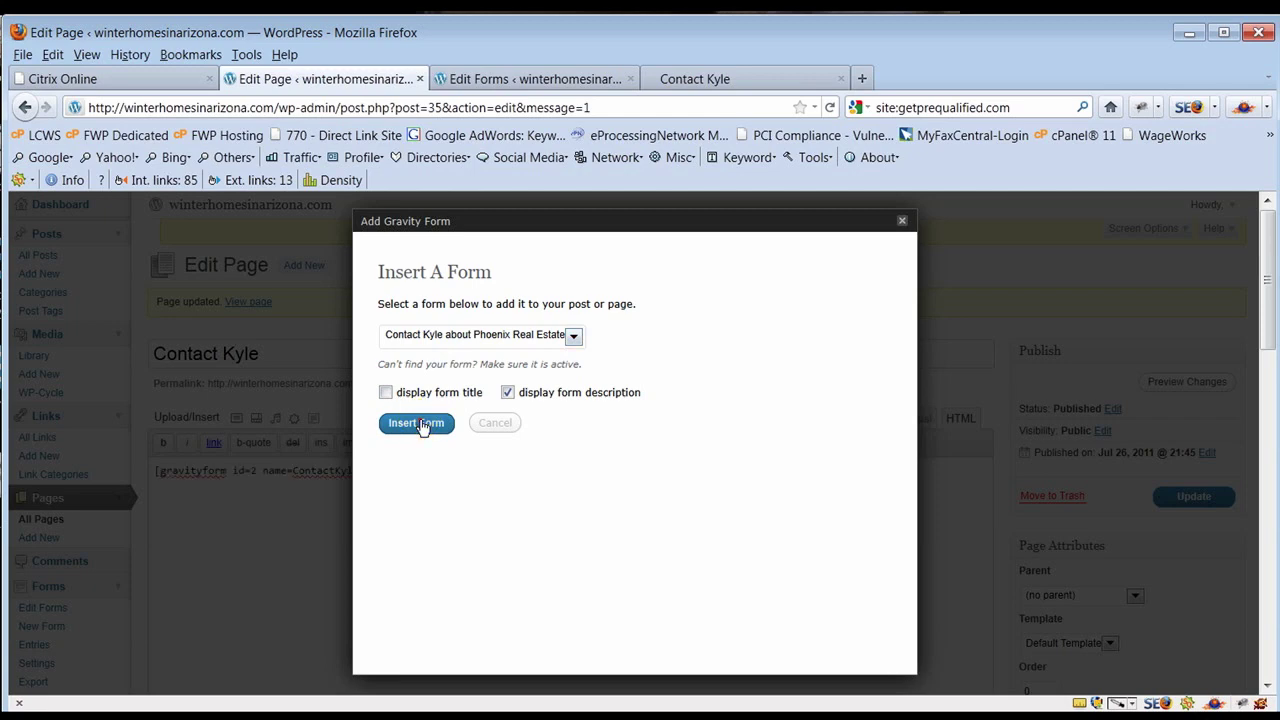
# Step: Delete that shortcode, reinsert the form with title=false, and update the Contact Kyle page
pyautogui.click(1185, 494)
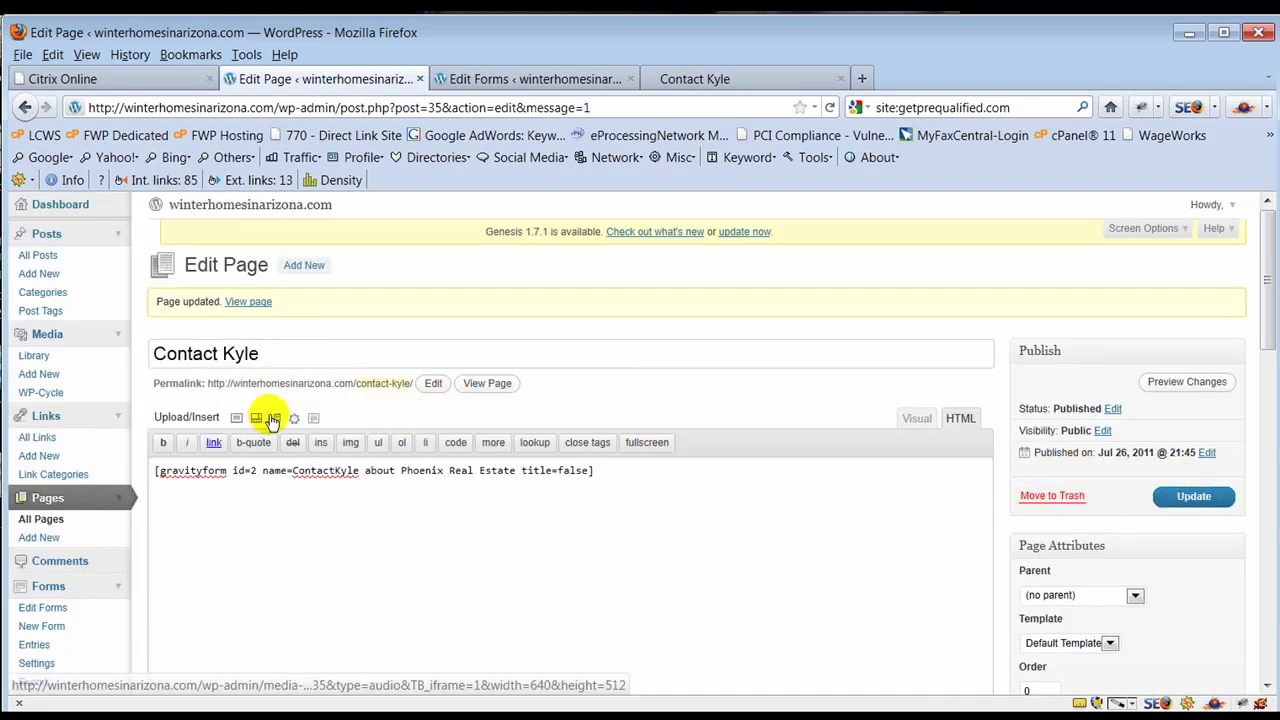
pyautogui.moveTo(656, 470); pyautogui.dragTo(557, 470)
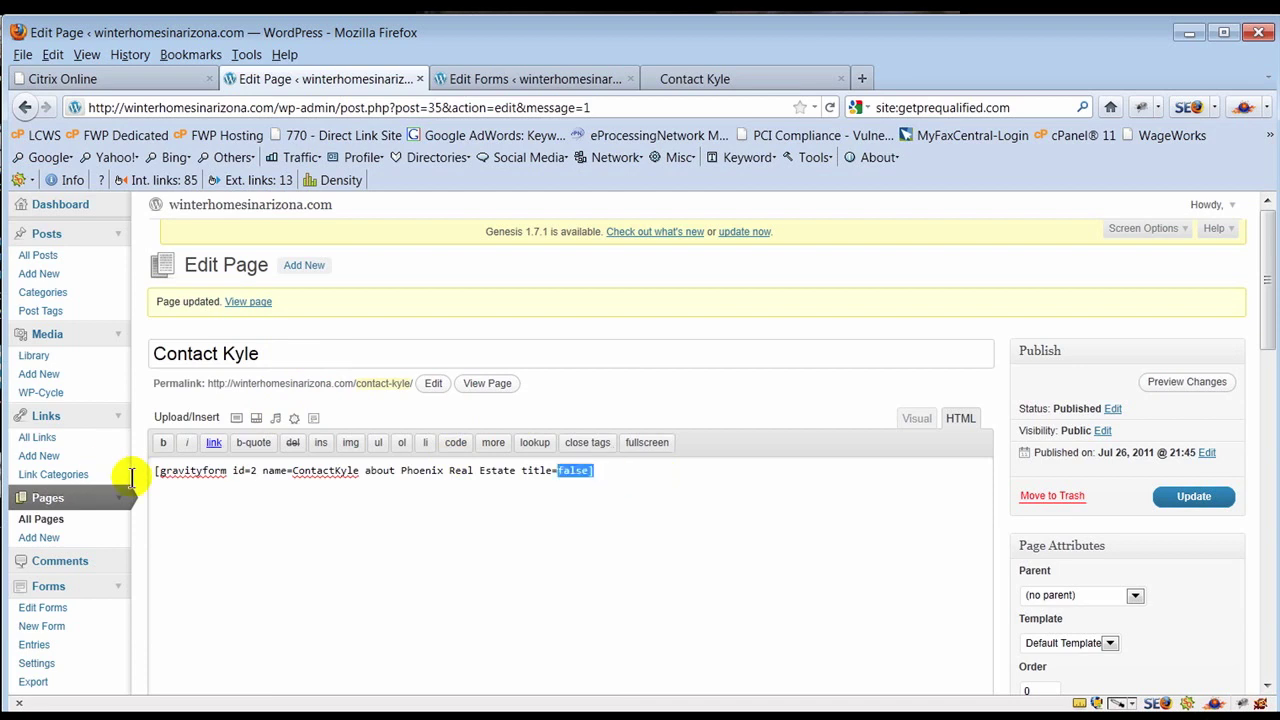
pyautogui.keyDown('shift'); pyautogui.click(147, 469); pyautogui.keyUp('shift')
pyautogui.press('Delete')
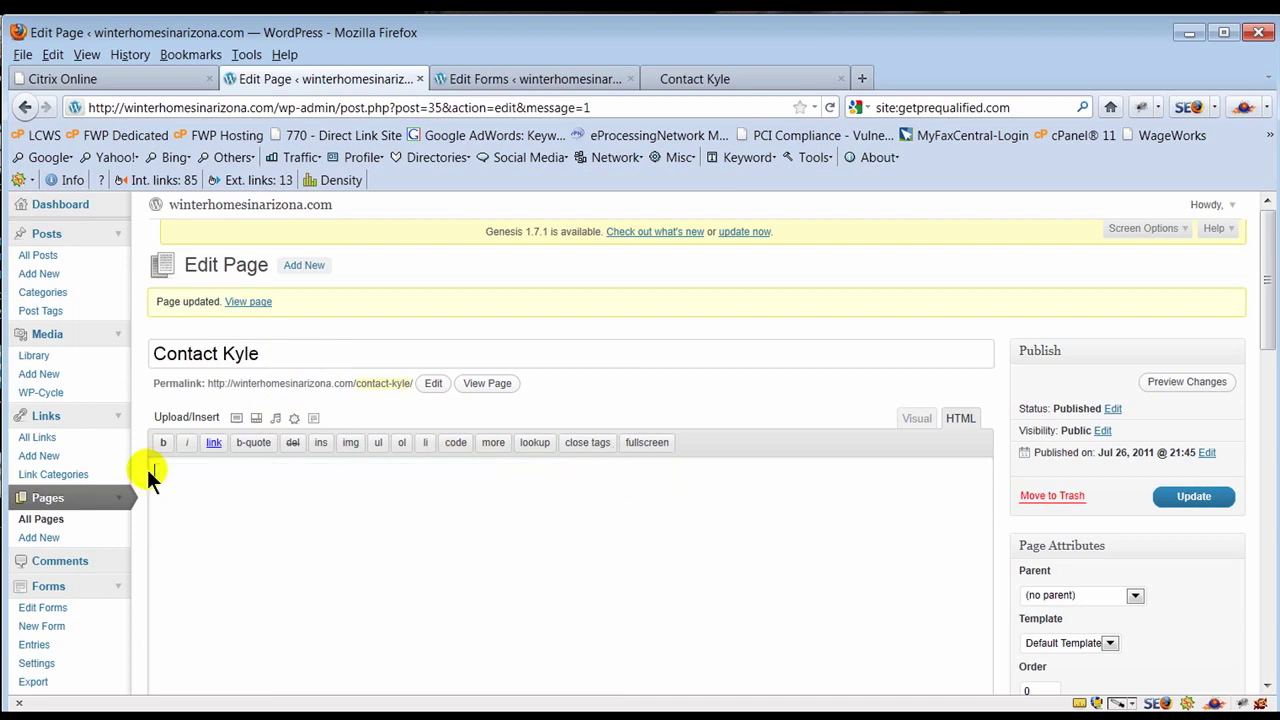
pyautogui.click(314, 418)
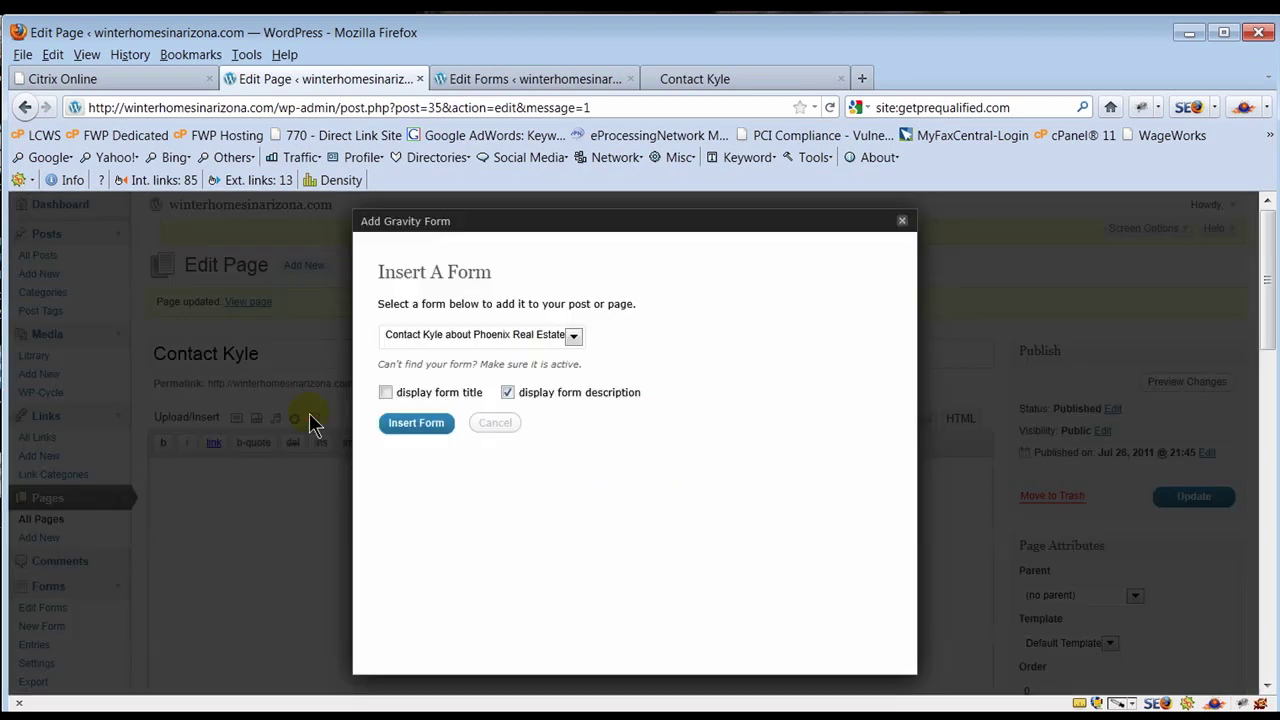
pyautogui.click(415, 424)
pyautogui.click(1193, 497)
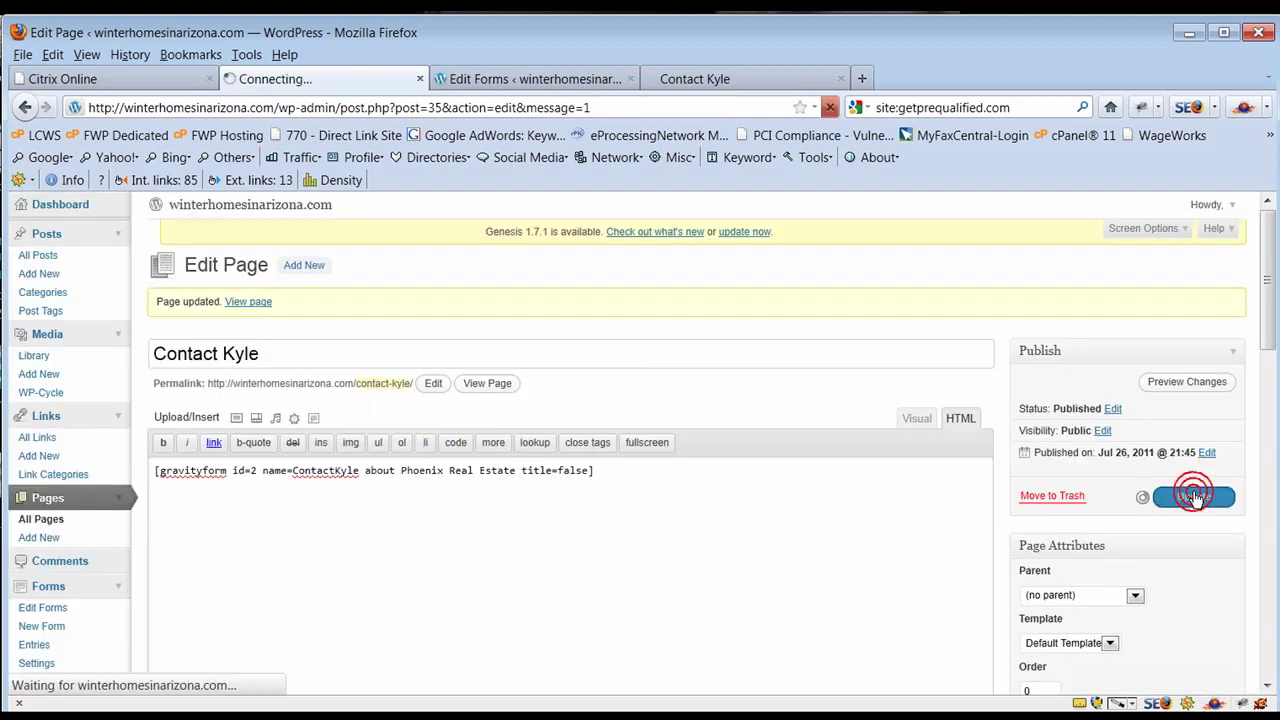